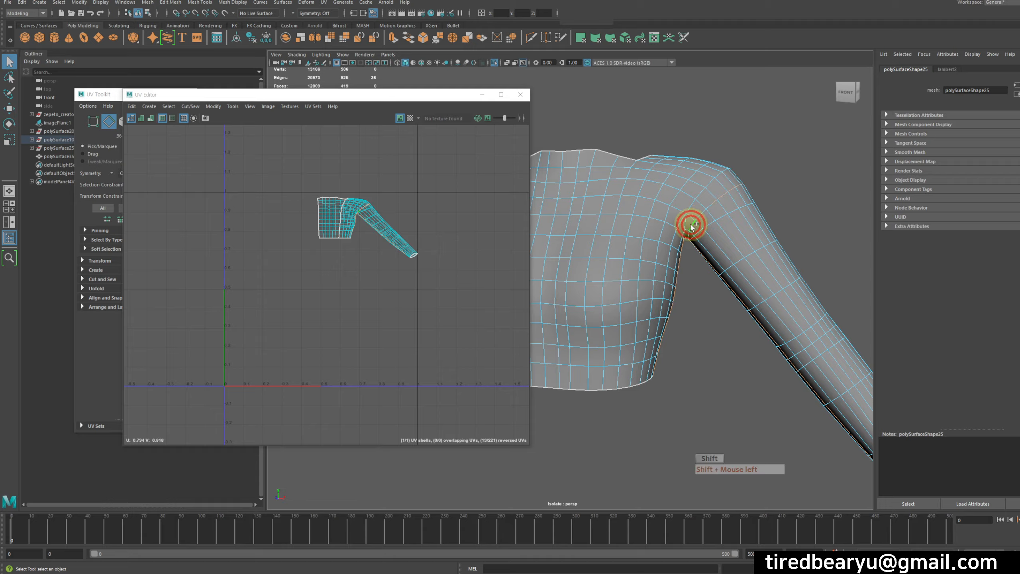
Step: Select the armhole edge loop and sleeve edges for a UV seam, and remove unwanted edges from the selection
alt+drag(691, 227, 684, 184)
shift+click(700, 212)
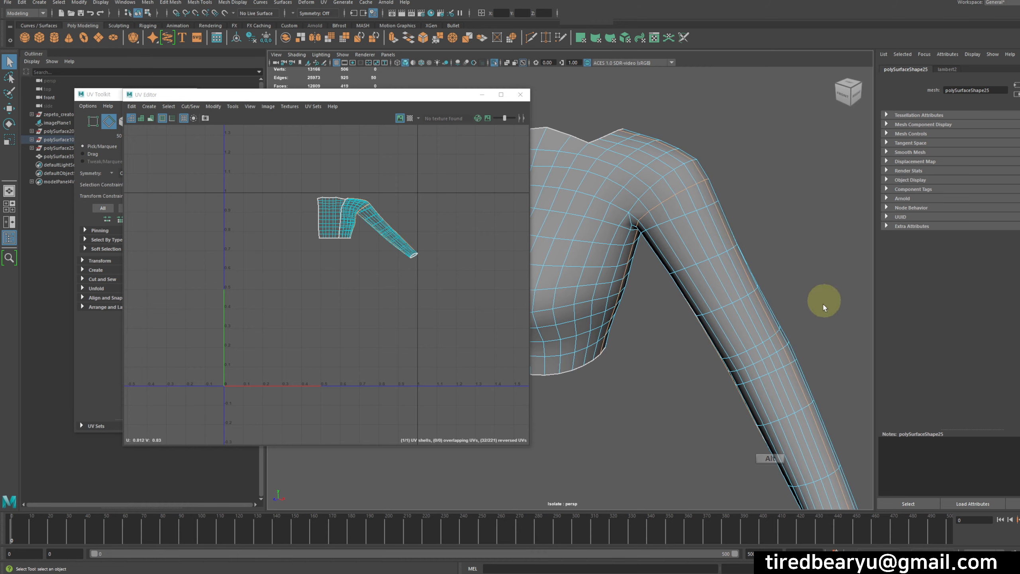
alt+drag(824, 307, 677, 217)
ctrl+click(632, 144)
mouse_move(729, 251)
ctrl+mouse_down()
mouse_move(734, 308)
mouse_move(729, 263)
ctrl+mouse_up()
Step: Examine the underside of the sleeve mesh from the underarm down to the cuff
alt+drag(820, 391, 797, 353)
alt+middle_drag(797, 353, 767, 336)
alt+drag(768, 336, 760, 316)
alt+middle_drag(760, 316, 775, 303)
alt+drag(775, 303, 776, 310)
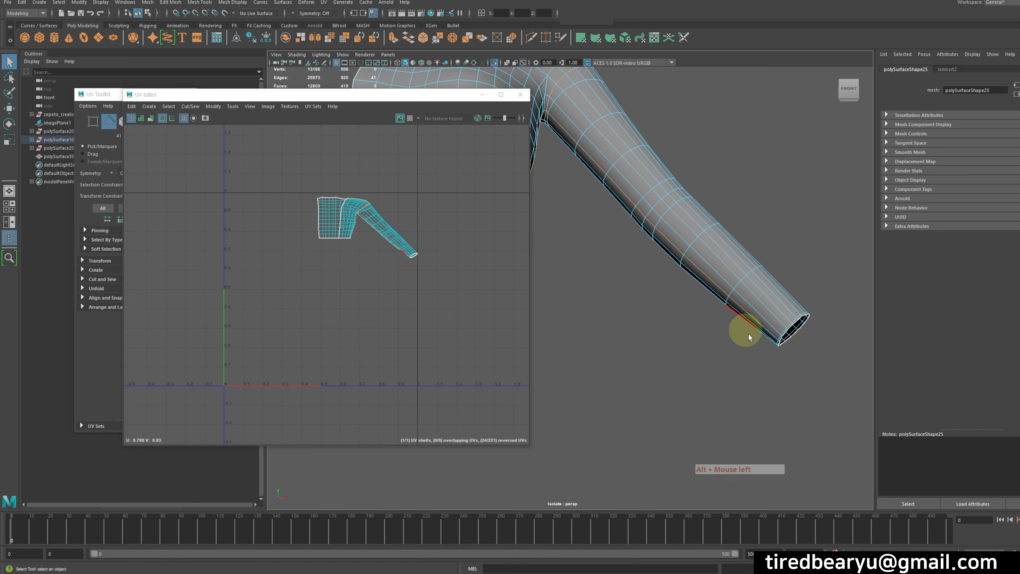
alt+middle_drag(779, 339, 729, 310)
alt+right_drag(729, 309, 802, 312)
alt+drag(802, 313, 788, 285)
Step: Delete the stray vertices around the sleeve just above the cuff opening
right_click(775, 255)
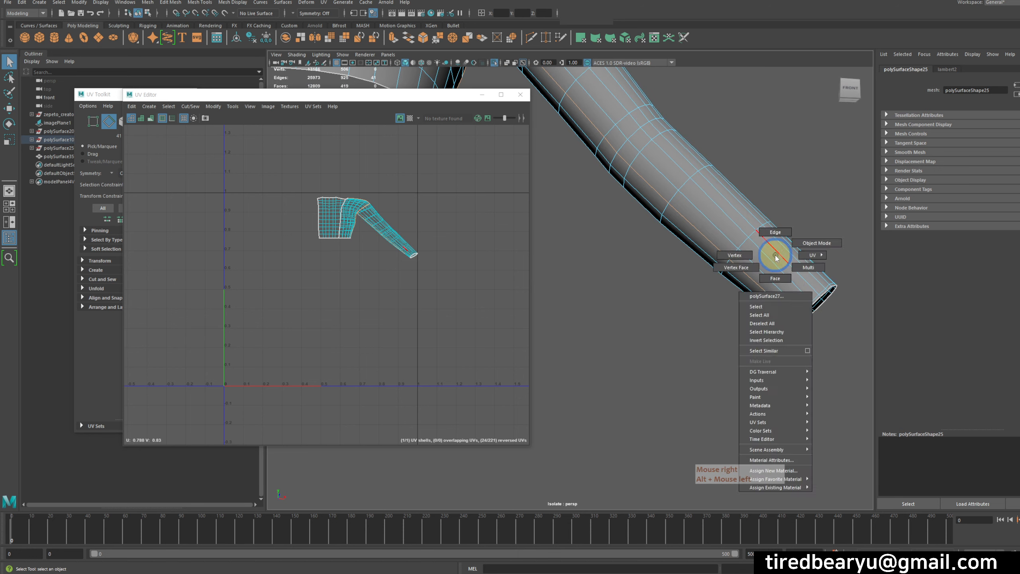
click(781, 262)
right_drag(764, 259, 800, 247)
click(801, 249)
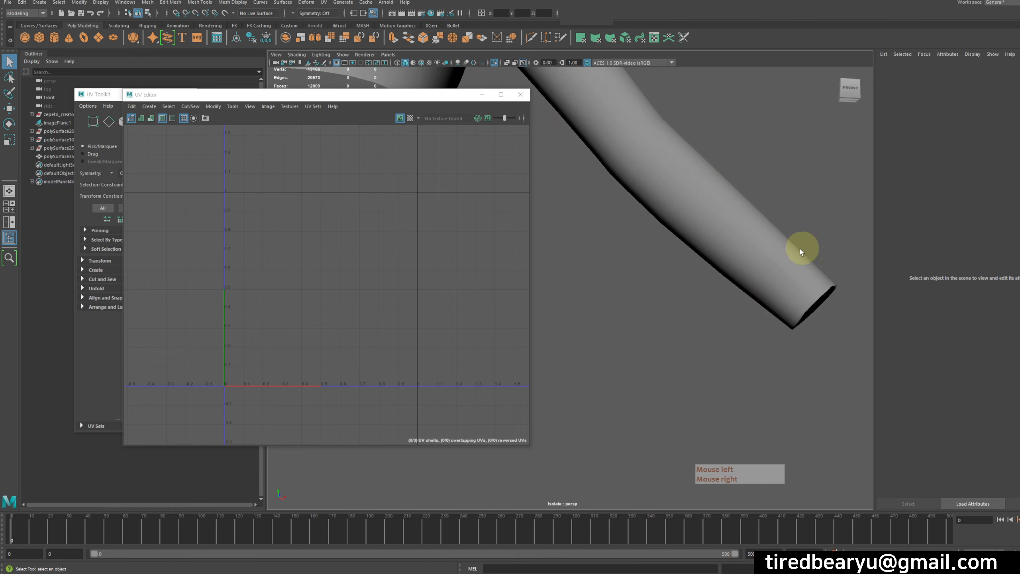
click(789, 259)
alt+drag(784, 269, 782, 264)
right_drag(780, 262, 740, 266)
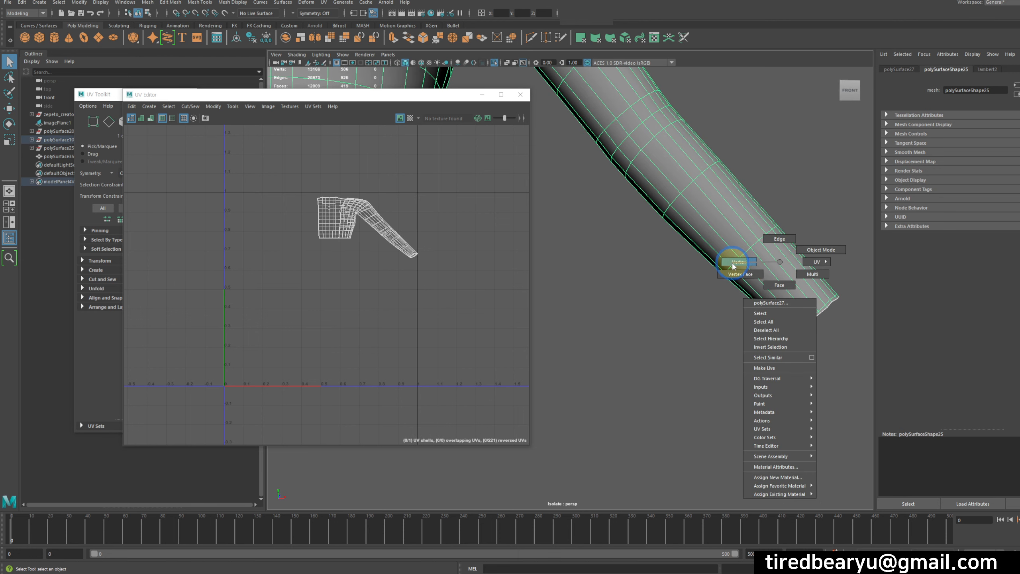
right_drag(732, 265, 732, 264)
alt+drag(820, 330, 768, 340)
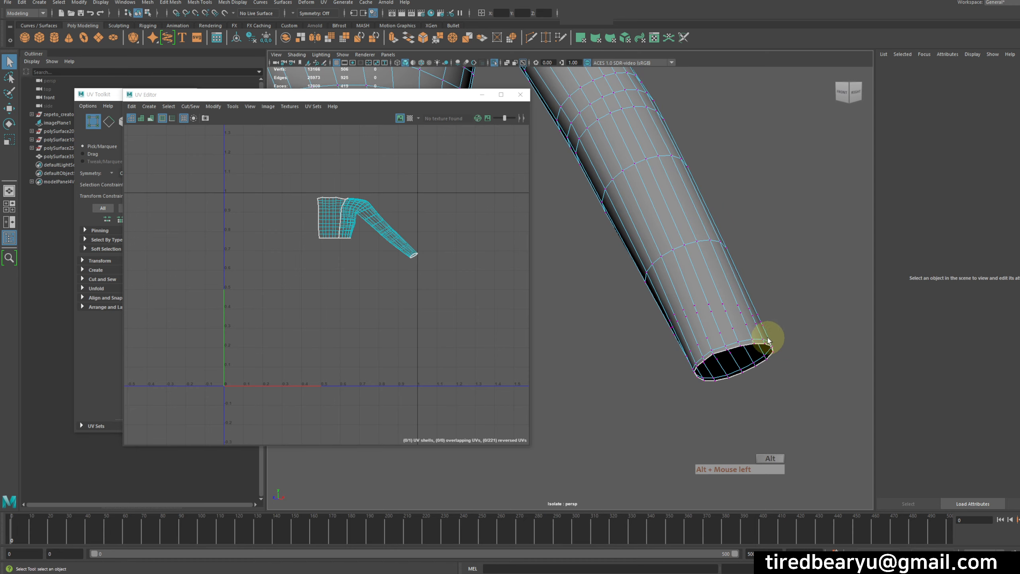
alt+drag(699, 297, 724, 344)
alt+middle_drag(724, 344, 764, 343)
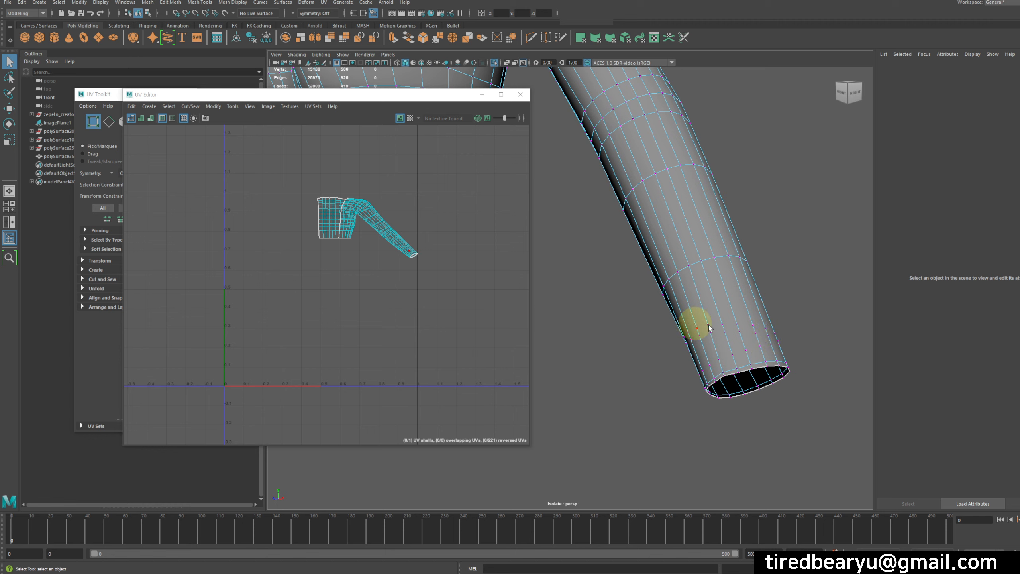
alt+drag(690, 323, 825, 387)
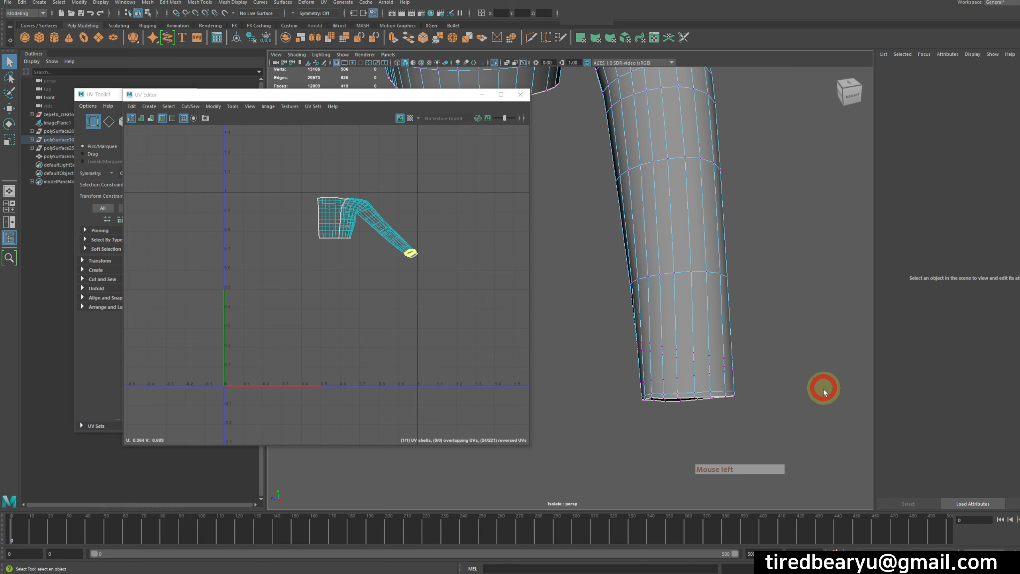
alt+drag(764, 391, 809, 330)
alt+middle_drag(809, 330, 787, 384)
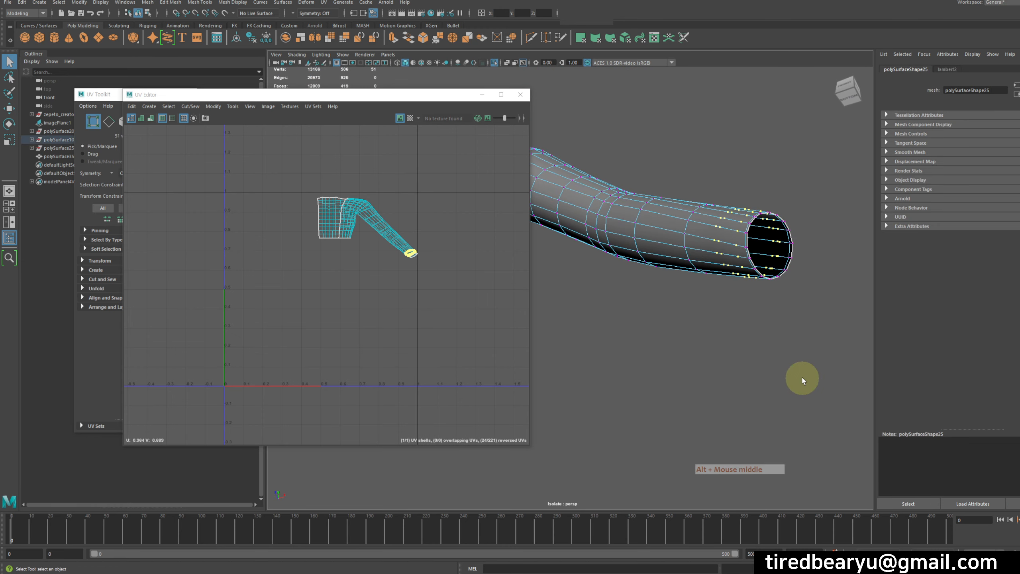
key(Delete)
Step: Try to delete the edge loop nearest the sleeve cuff together with its vertices
alt+drag(710, 222, 708, 245)
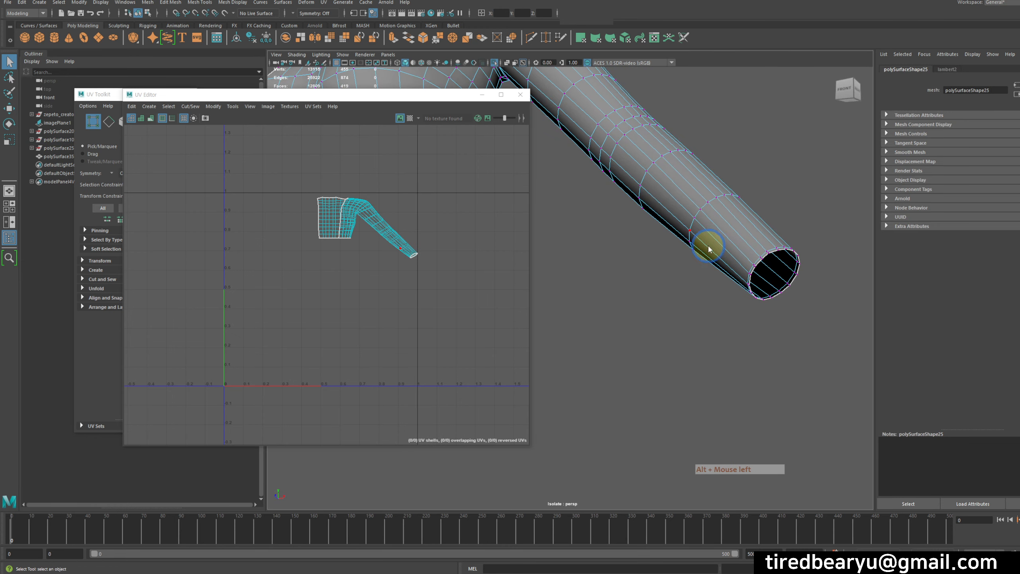
right_drag(707, 249, 702, 218)
alt+middle_drag(702, 218, 742, 256)
double_click(741, 243)
alt+drag(736, 237, 754, 274)
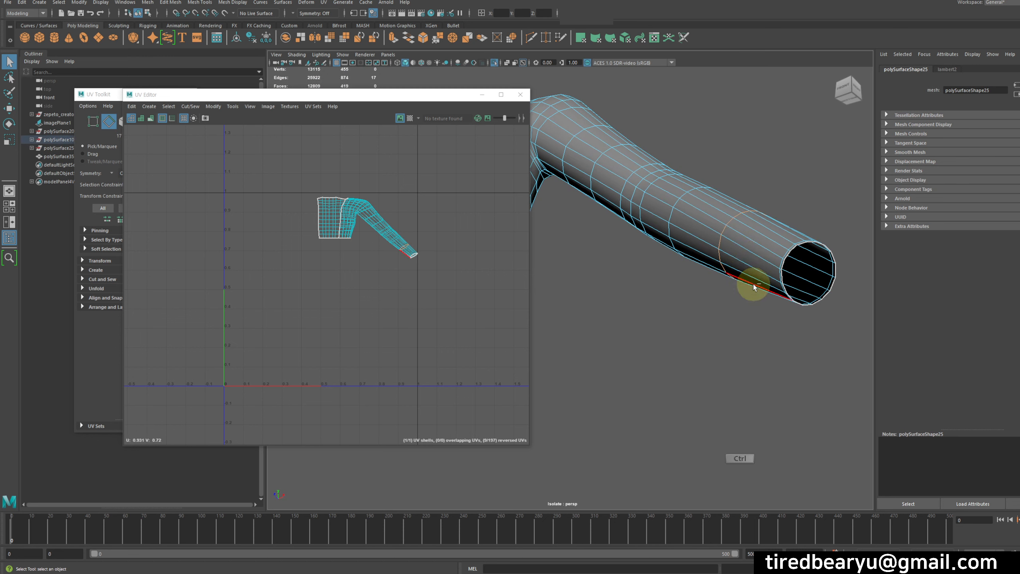
key(ctrl+Delete)
right_drag(798, 242, 746, 244)
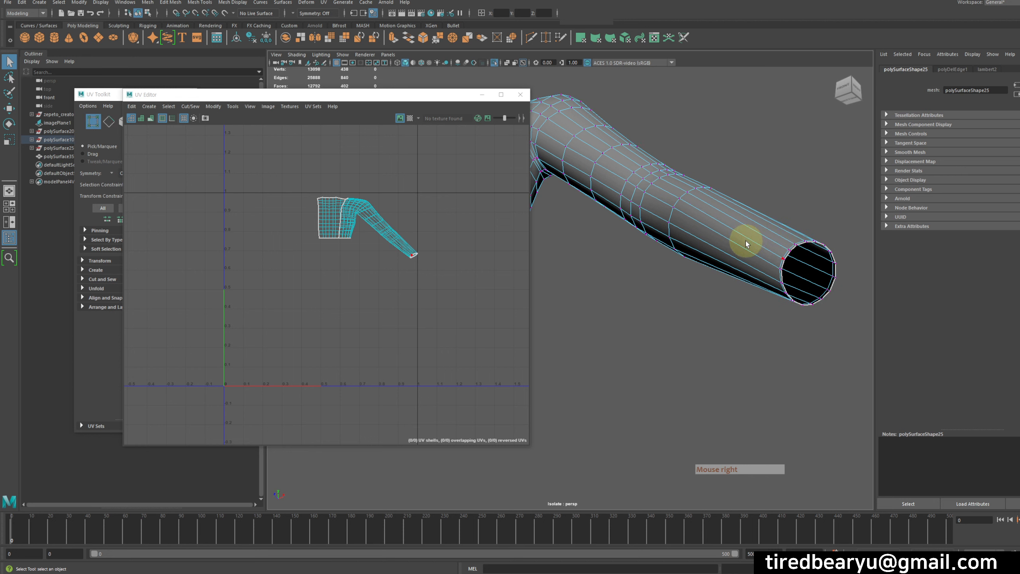
alt+drag(736, 250, 758, 259)
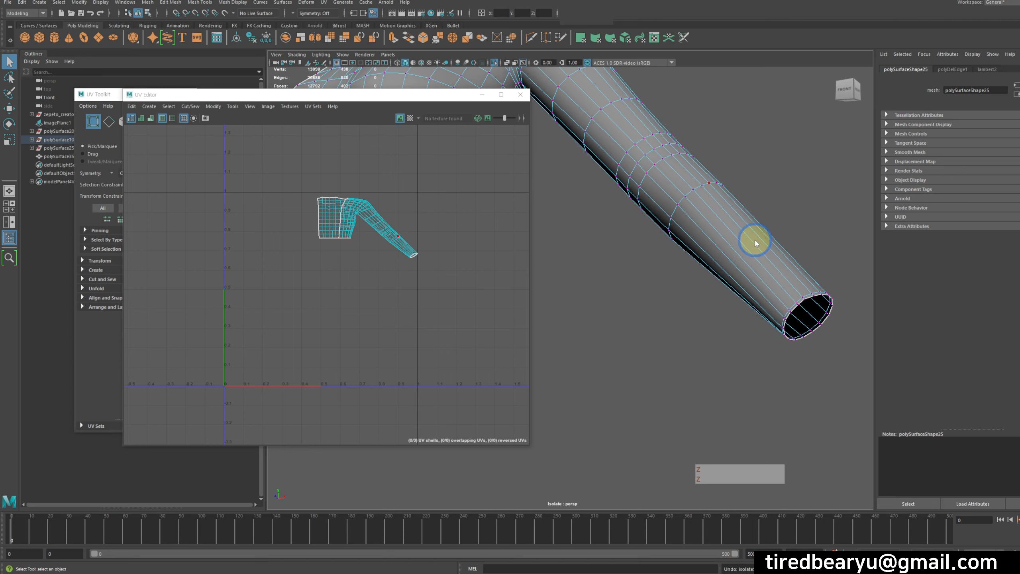
Step: Try deleting only the edges of the loop nearest the cuff, then undo the deletion
click(737, 246)
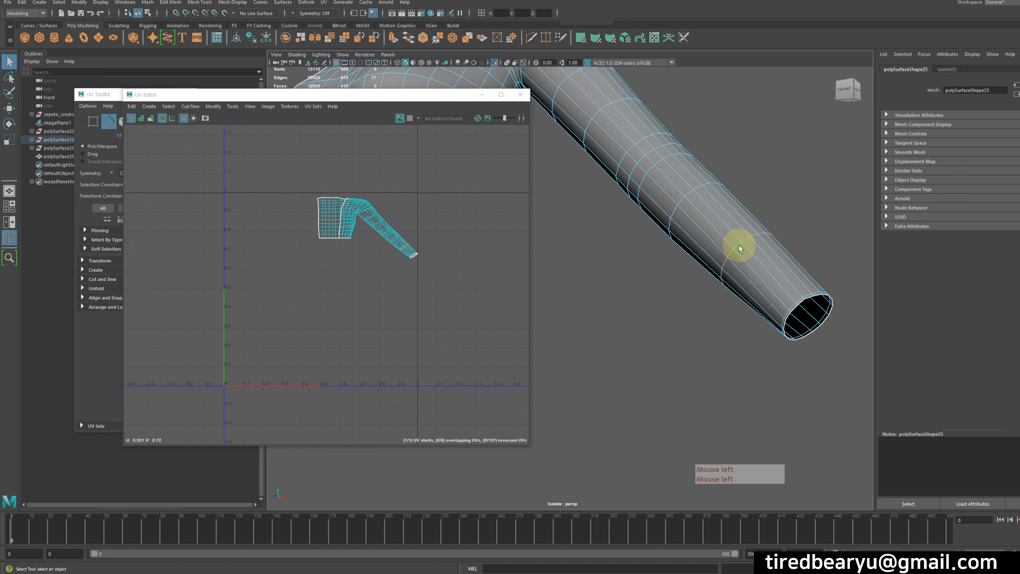
right_drag(741, 244, 718, 243)
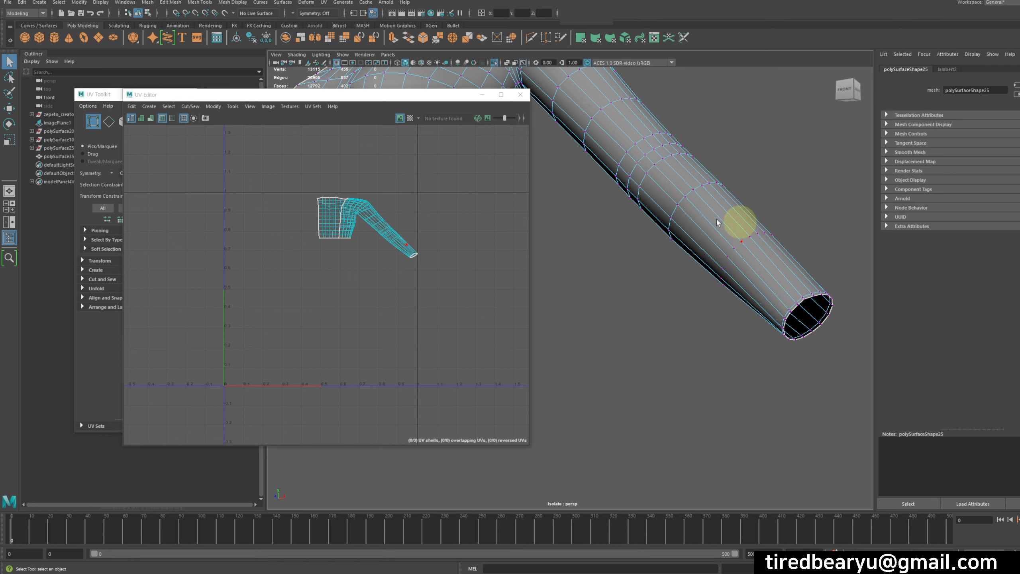
key(ctrl+z)
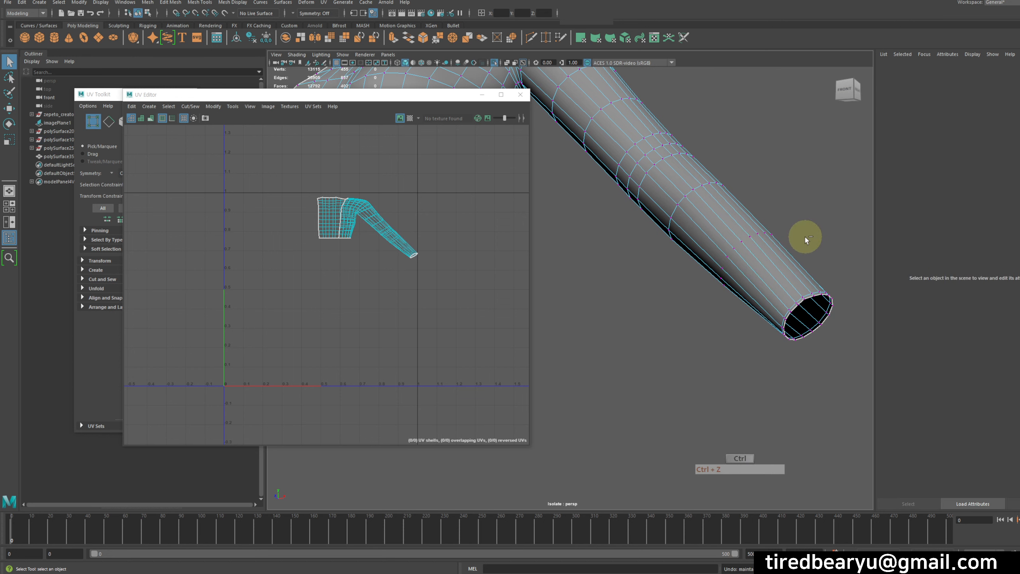
key(ctrl+z)
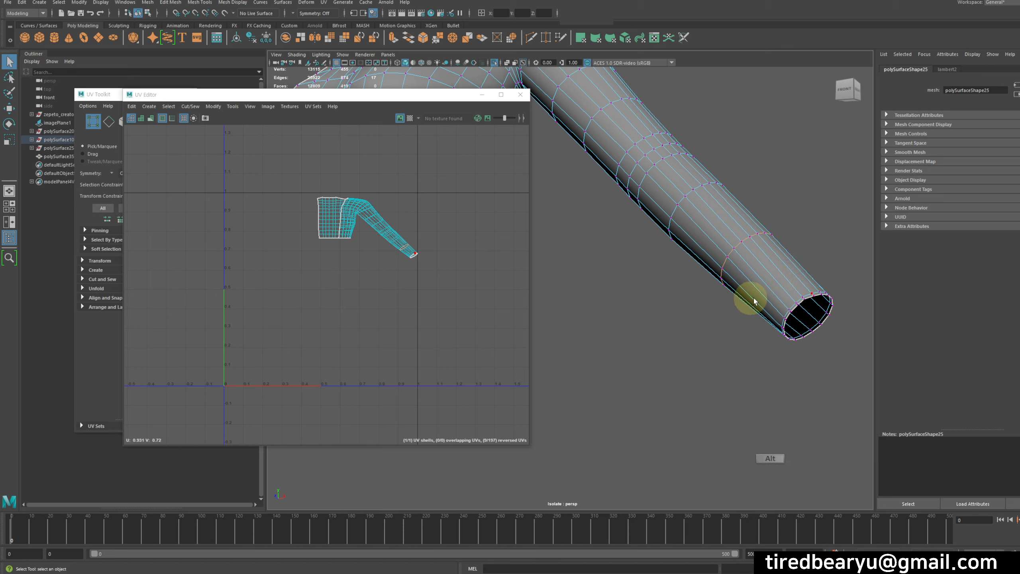
Step: Select the edge loop around the armhole and the edges along the underside of the sleeve as the UV seam
alt+drag(800, 289, 796, 297)
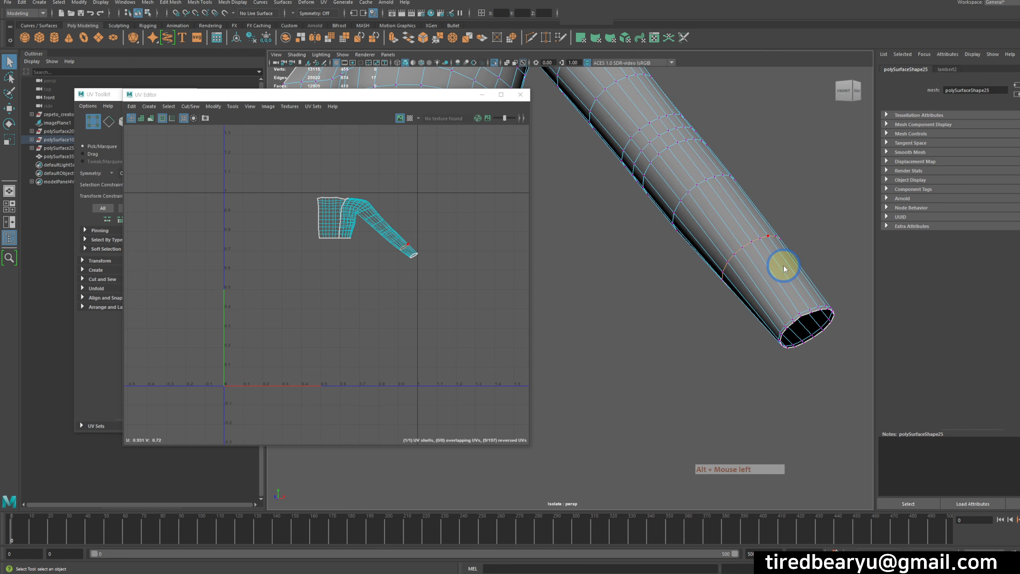
right_drag(783, 266, 822, 244)
alt+middle_drag(823, 244, 719, 357)
alt+drag(719, 357, 633, 281)
right_click(644, 274)
right_drag(644, 274, 644, 251)
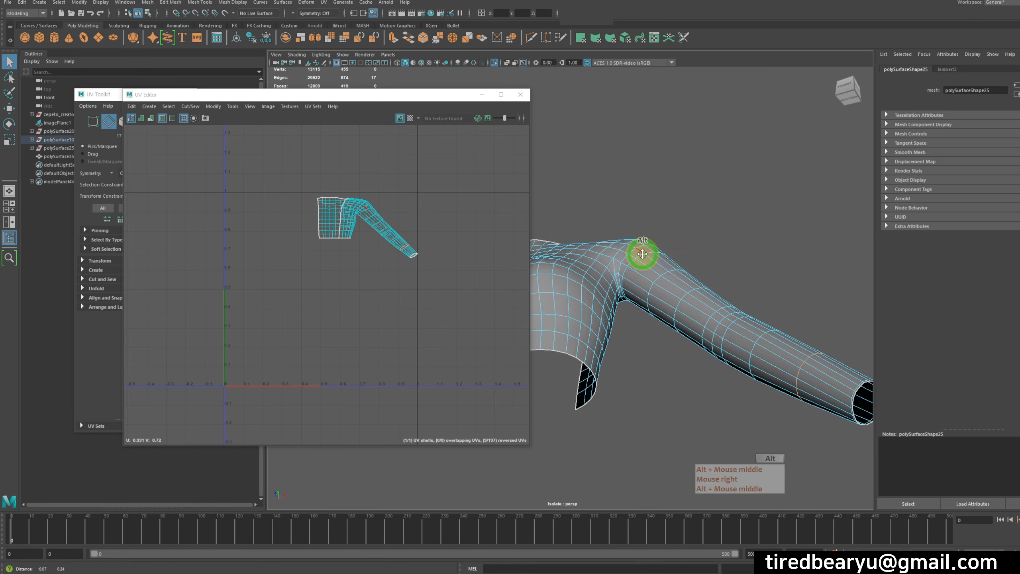
alt+middle_drag(642, 252, 663, 249)
alt+drag(663, 250, 637, 273)
alt+middle_drag(637, 274, 647, 267)
alt+right_drag(647, 267, 685, 255)
mouse_move(685, 255)
alt+mouse_down()
mouse_move(653, 286)
mouse_move(690, 246)
mouse_move(672, 303)
mouse_move(689, 246)
alt+mouse_up()
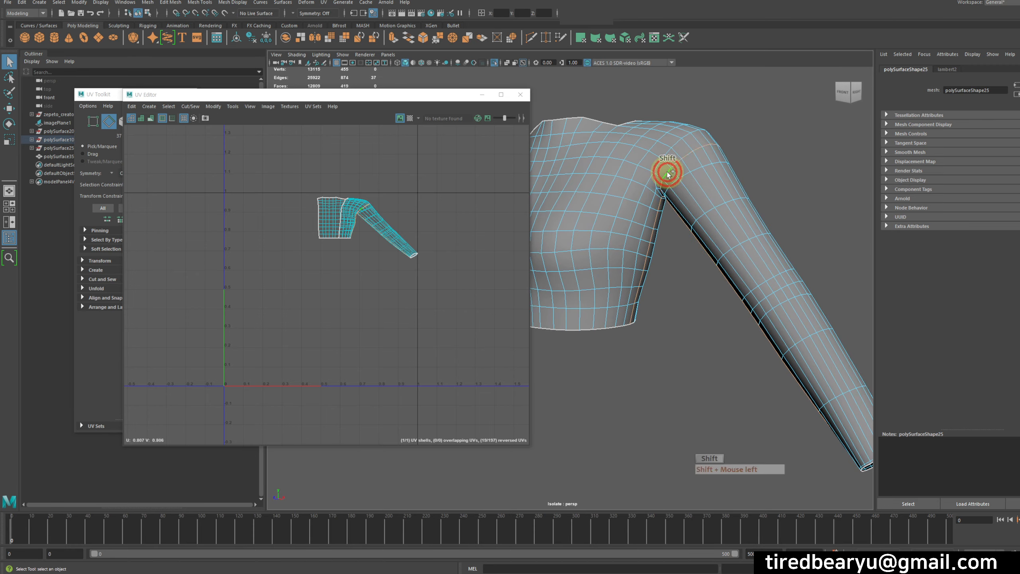
Step: Cut the UVs along the selected armhole and sleeve underside edges
alt+drag(713, 177, 691, 162)
alt+middle_drag(742, 251, 731, 264)
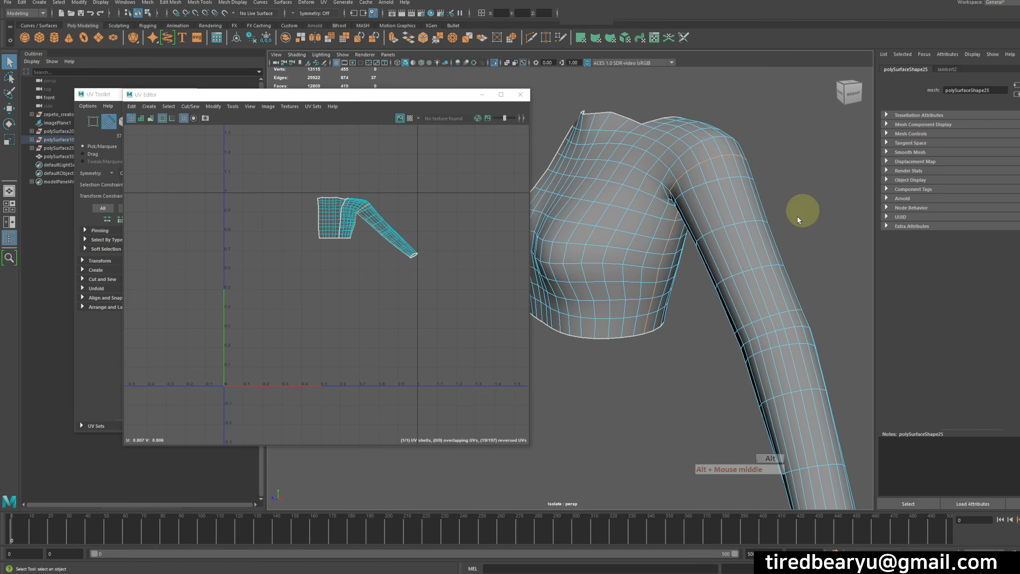
alt+drag(732, 270, 745, 155)
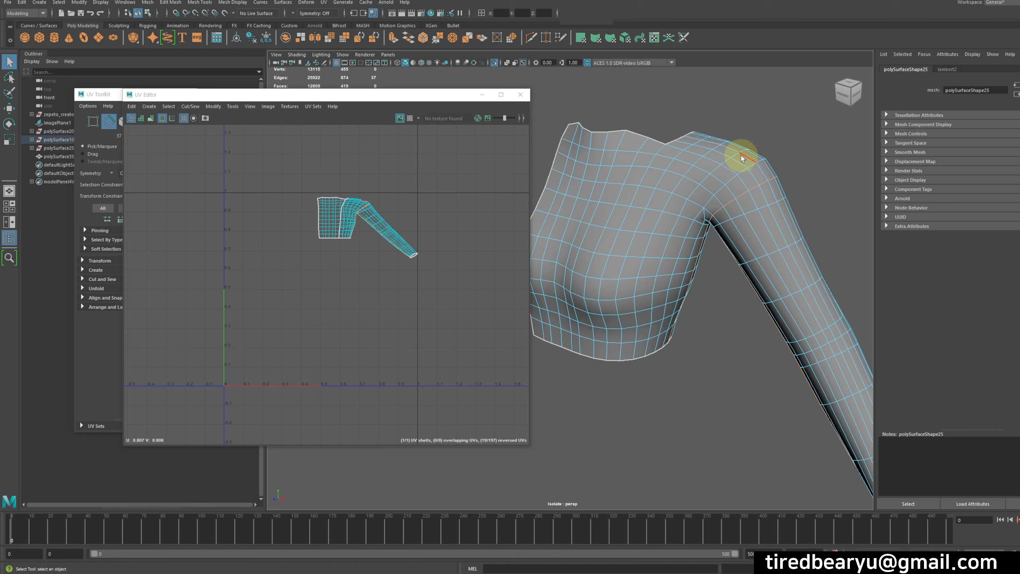
alt+middle_drag(752, 213, 774, 212)
alt+drag(762, 219, 768, 146)
alt+middle_drag(797, 223, 729, 172)
alt+drag(729, 171, 725, 175)
alt+middle_drag(725, 175, 741, 204)
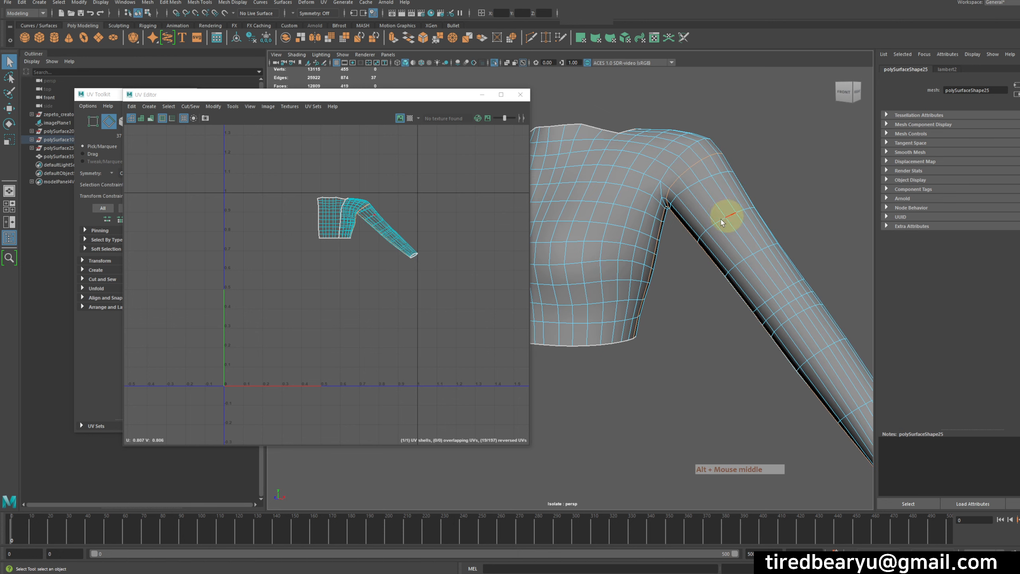
click(189, 107)
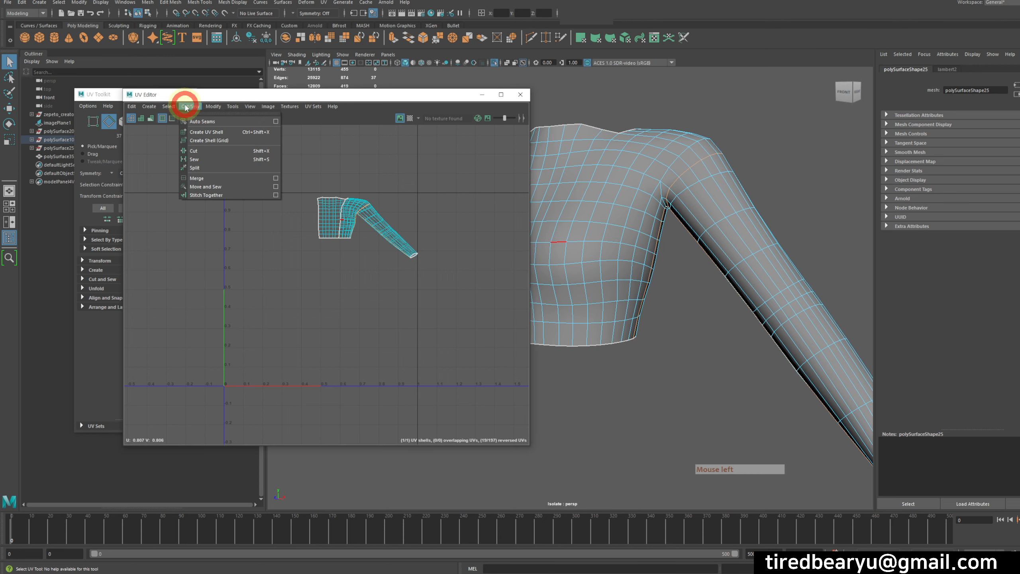
click(210, 152)
Step: Check the cut seam lines around the armhole, underarm and sleeve of the top
alt+middle_drag(364, 276, 364, 285)
alt+drag(656, 228, 700, 260)
click(684, 272)
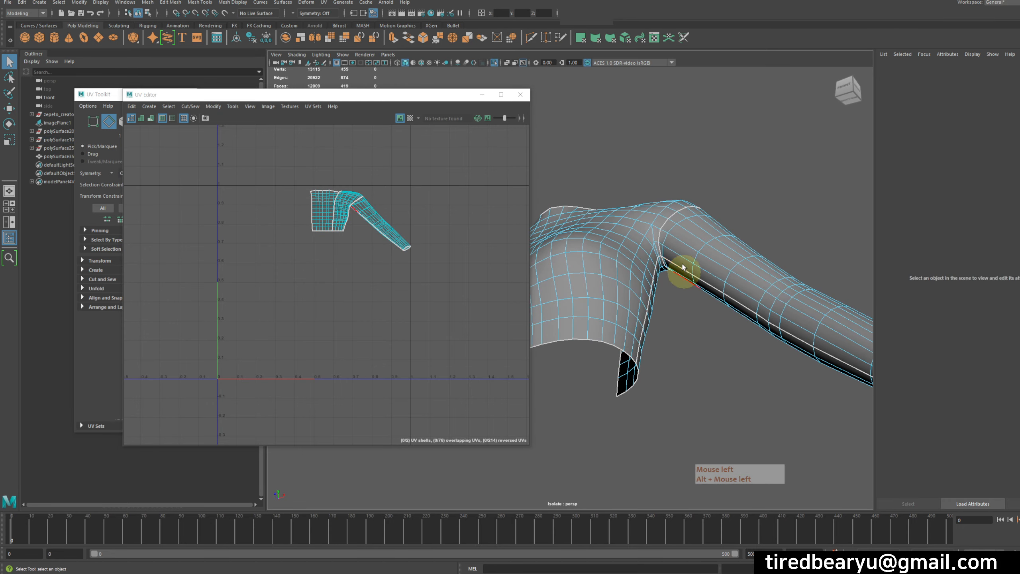
alt+drag(785, 364, 676, 321)
alt+middle_drag(677, 321, 667, 323)
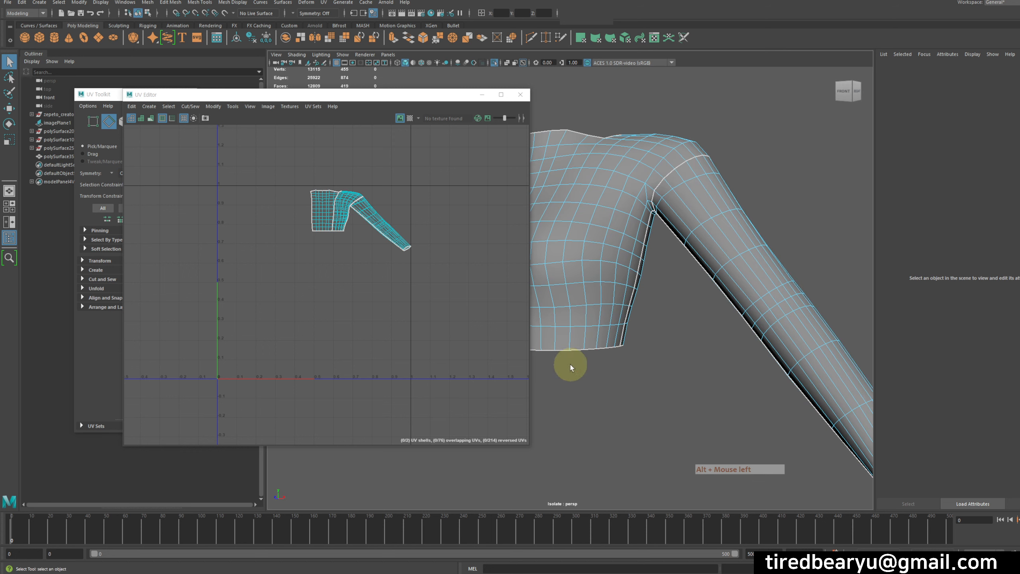
alt+middle_drag(715, 237, 608, 161)
alt+drag(608, 162, 597, 154)
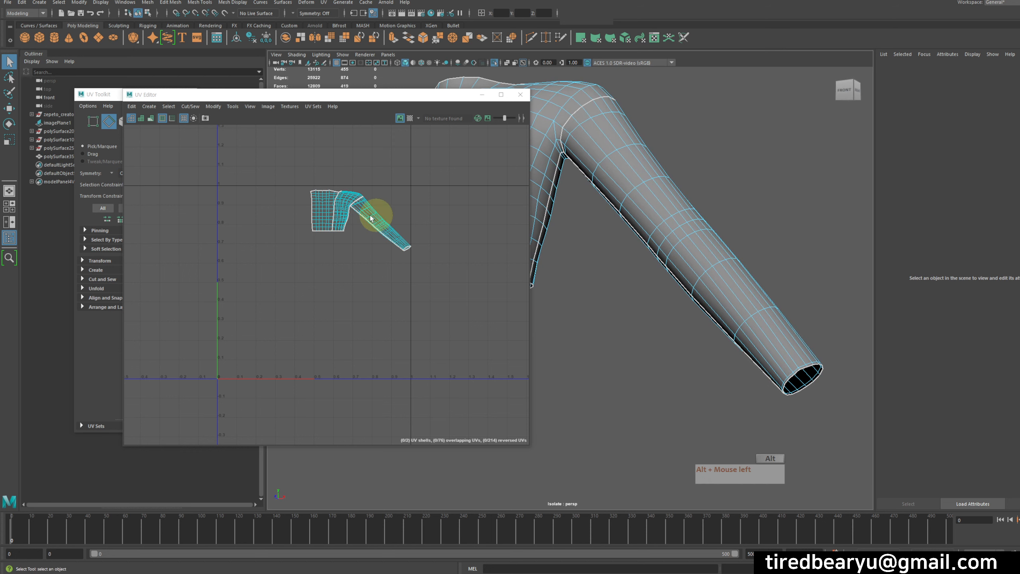
Step: Move the bodice UV shell left, well clear of the sleeve shell, so the two shells are separated
alt+middle_drag(334, 227, 325, 237)
alt+right_drag(325, 236, 407, 242)
alt+middle_drag(339, 216, 318, 231)
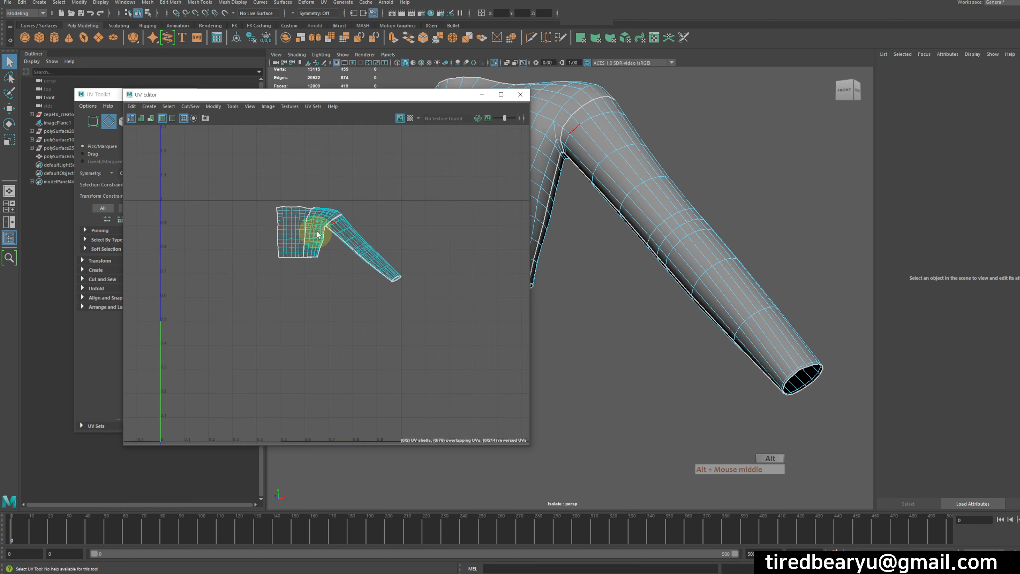
right_drag(352, 223, 375, 223)
click(345, 233)
double_click(345, 233)
alt+middle_drag(397, 260, 405, 303)
key(w)
double_click(338, 228)
middle_drag(339, 270, 266, 308)
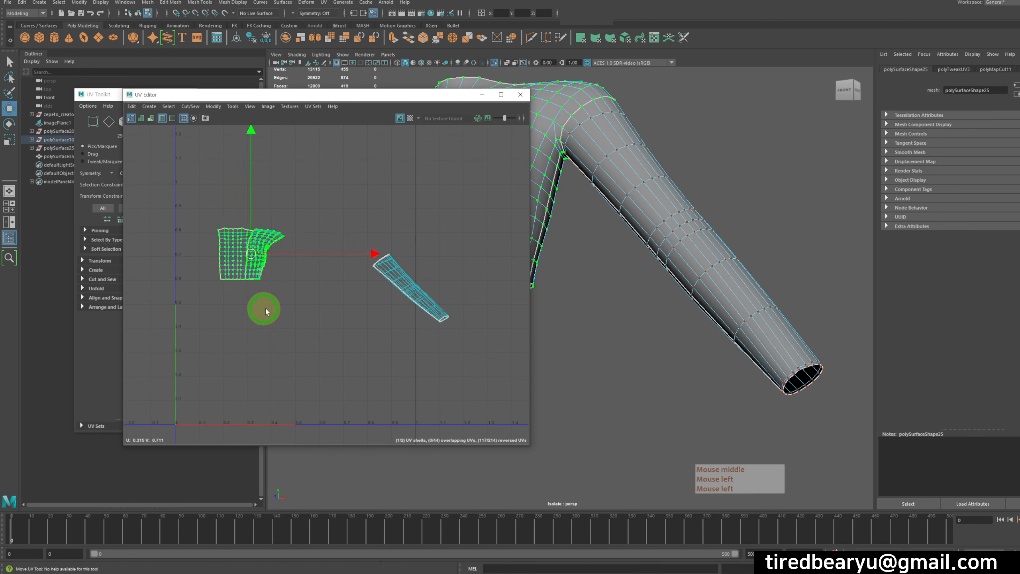
Step: Unfold the sleeve UV shell and move it down and slightly left in UV space
alt+middle_drag(382, 307, 408, 297)
double_click(414, 261)
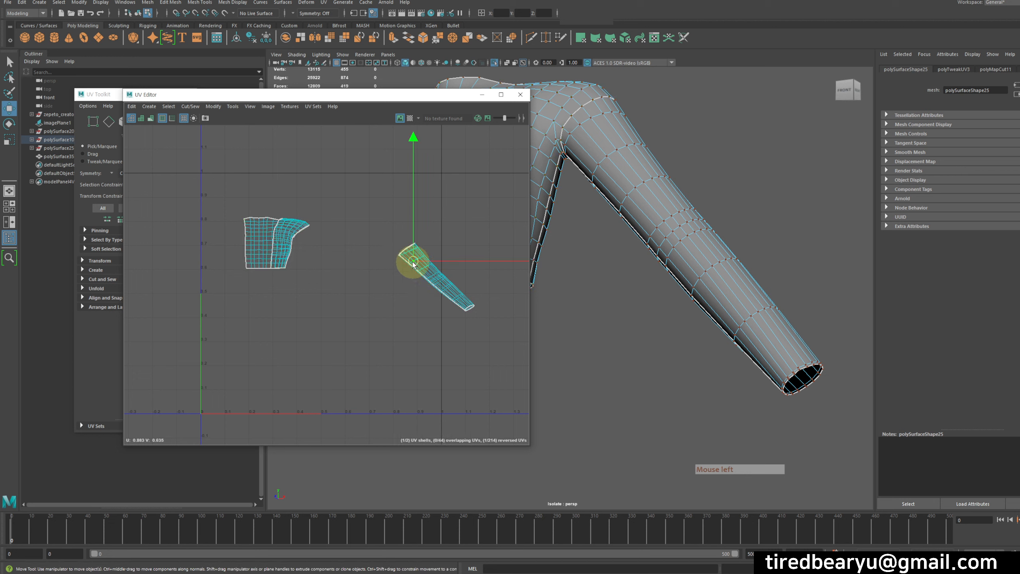
right_drag(413, 262, 437, 261)
drag(354, 205, 484, 349)
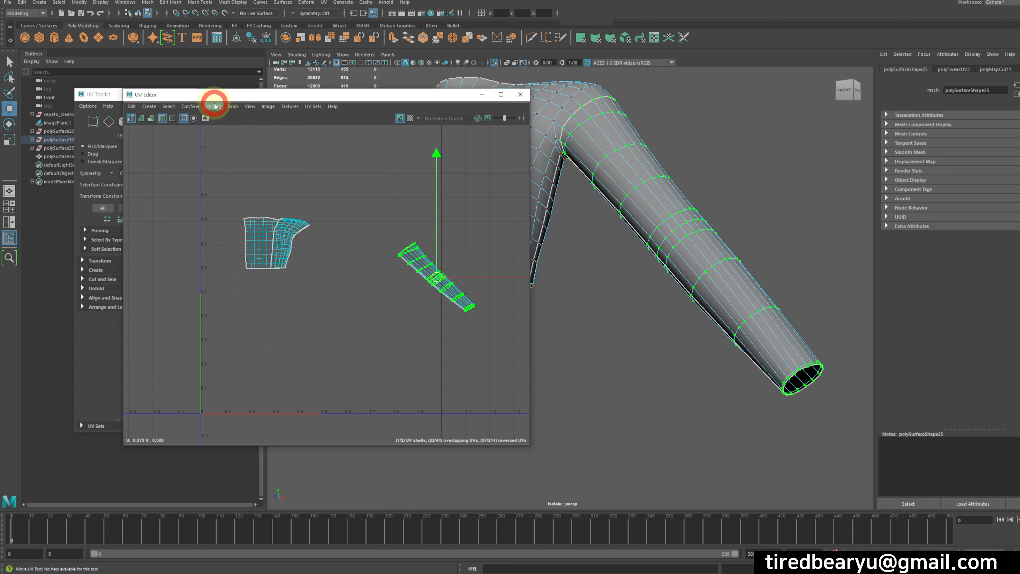
click(214, 106)
click(227, 364)
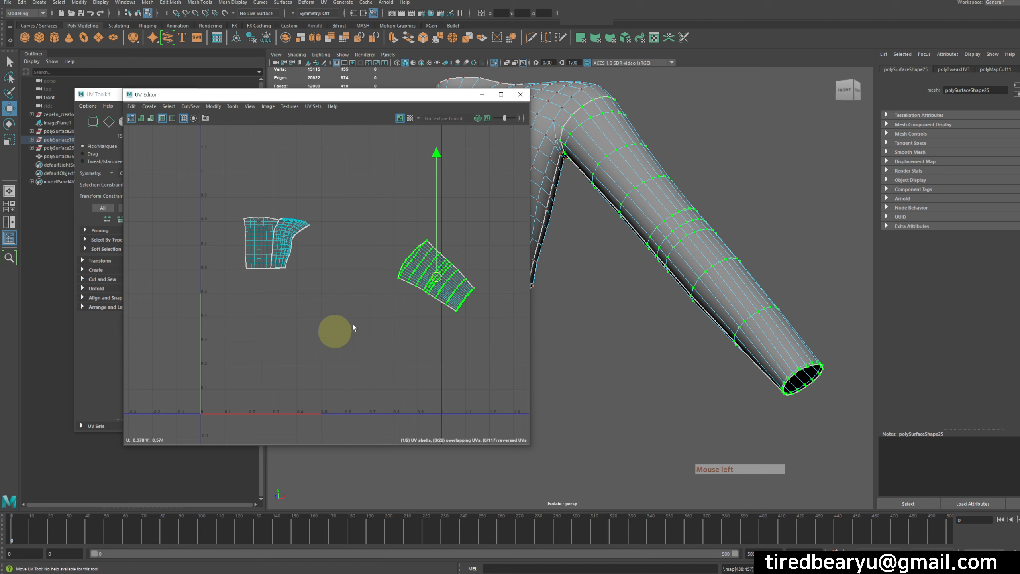
drag(437, 281, 417, 295)
click(442, 376)
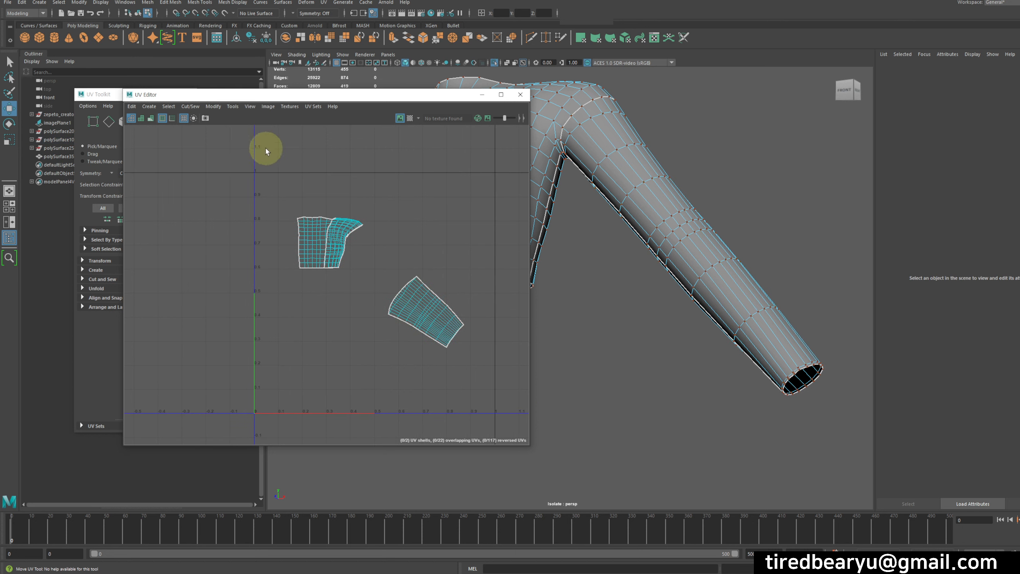
Step: Unfold the bodice UV shell
drag(259, 174, 364, 289)
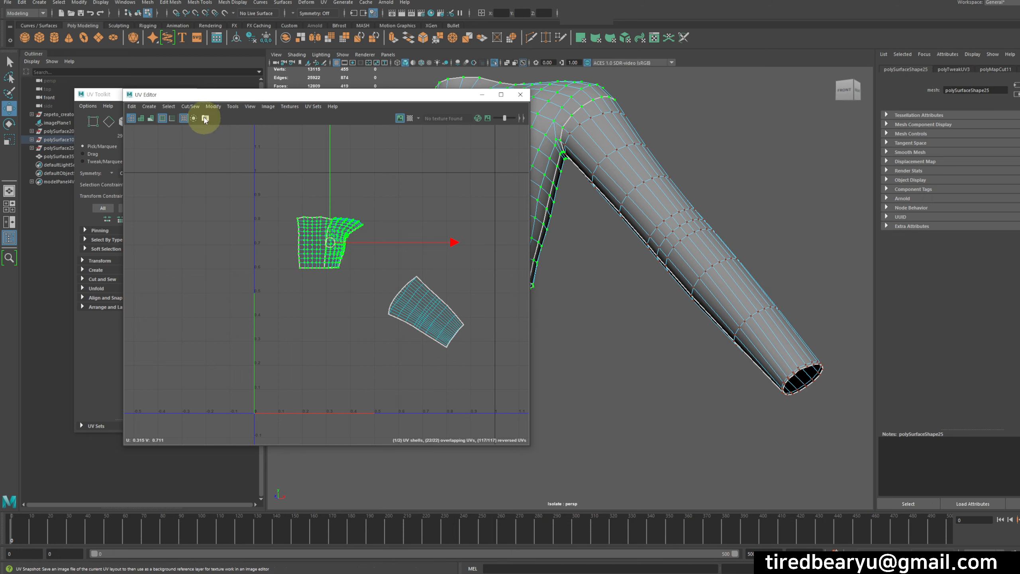
click(213, 106)
click(249, 373)
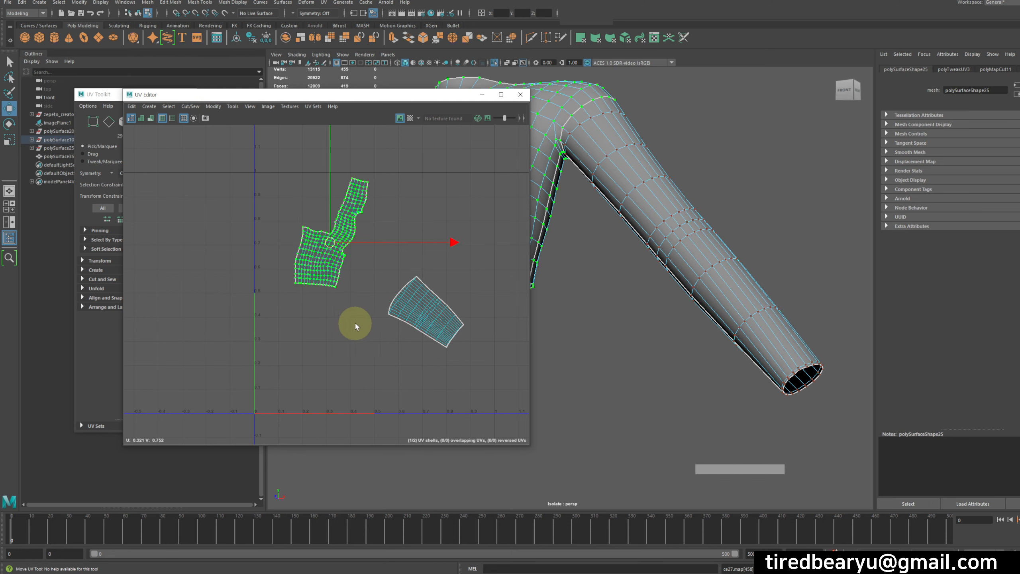
Step: Clear the UV selection and examine the unfolded bodice shell against the chest, armhole and shoulder of the top
click(370, 297)
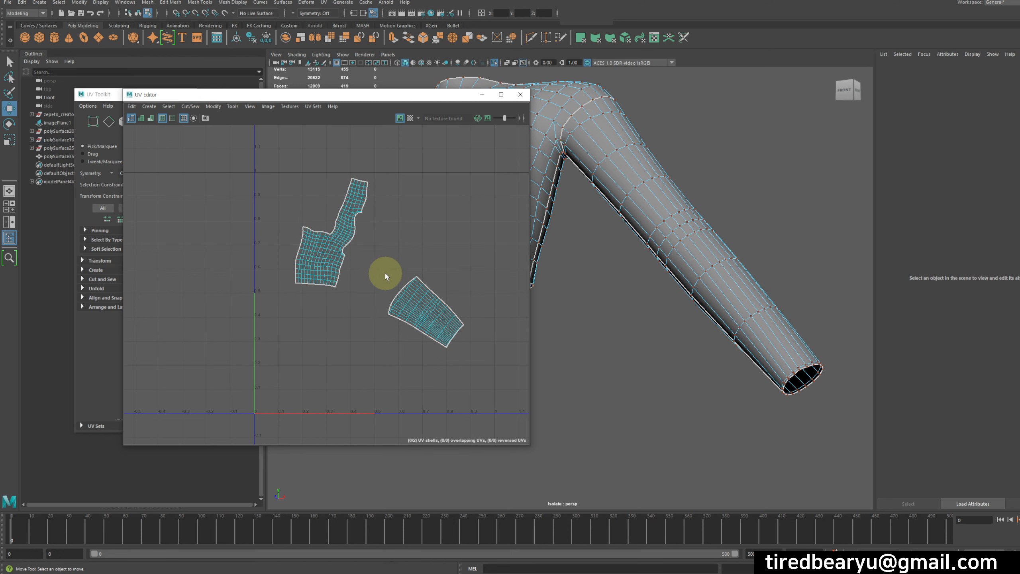
alt+drag(576, 246, 633, 234)
alt+middle_drag(633, 235, 635, 217)
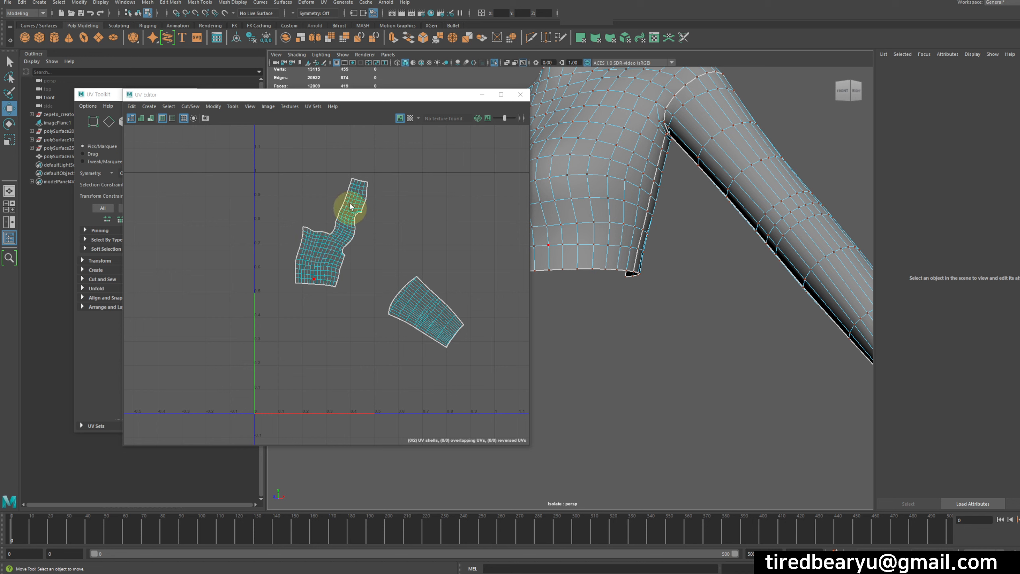
alt+middle_drag(357, 250, 383, 273)
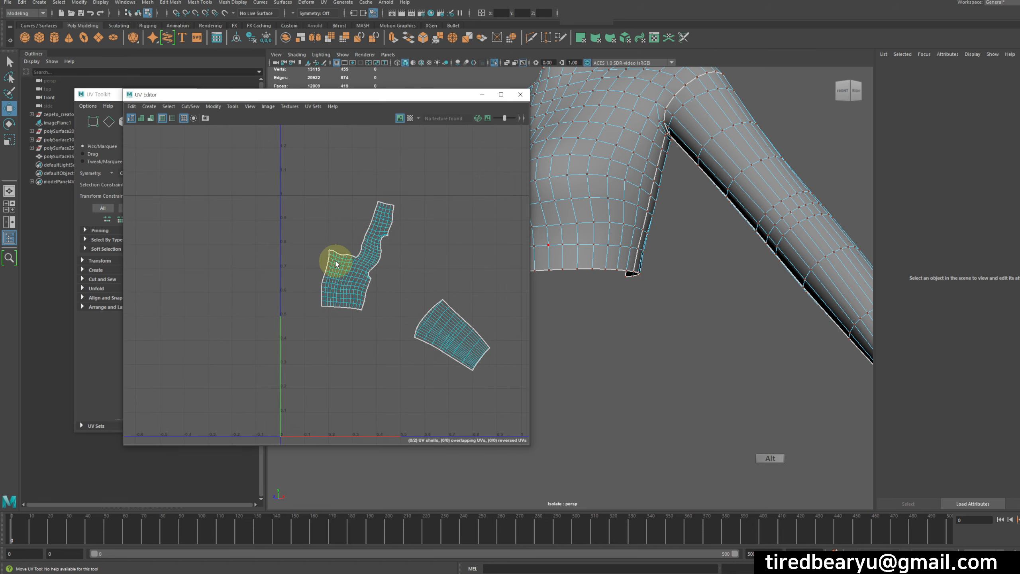
alt+right_drag(337, 263, 496, 266)
alt+drag(660, 114, 687, 155)
alt+middle_drag(687, 155, 629, 264)
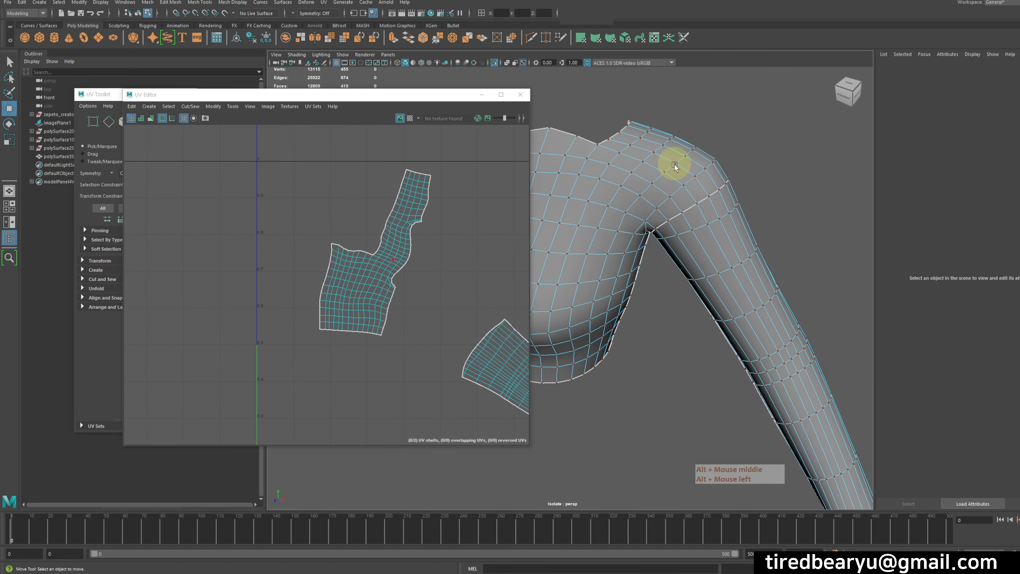
Step: Pick individual edges at the neckline corner of the bodice UV shell to locate the shoulder seam on the model
right_drag(344, 279, 347, 256)
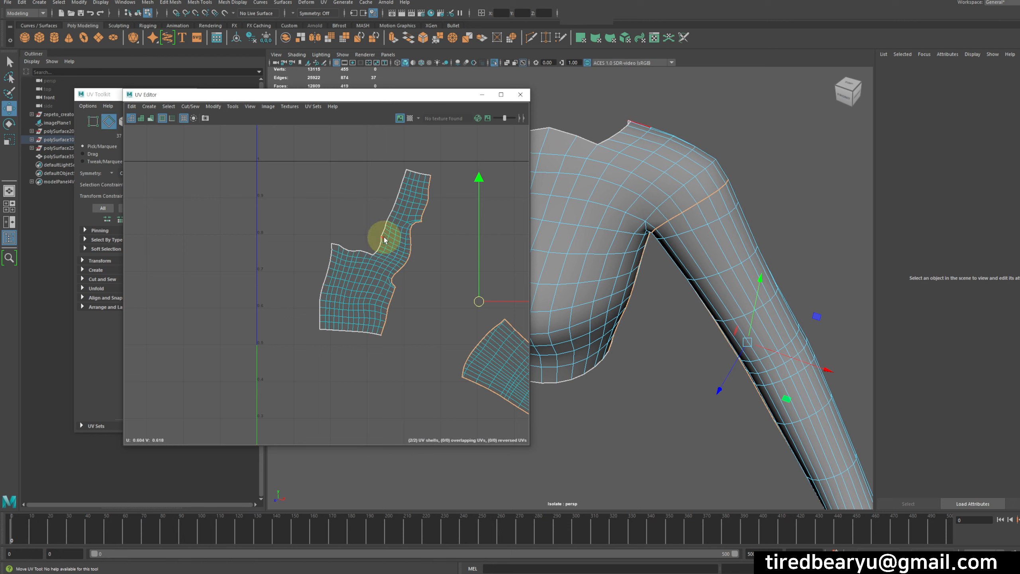
double_click(386, 239)
alt+drag(617, 229, 584, 277)
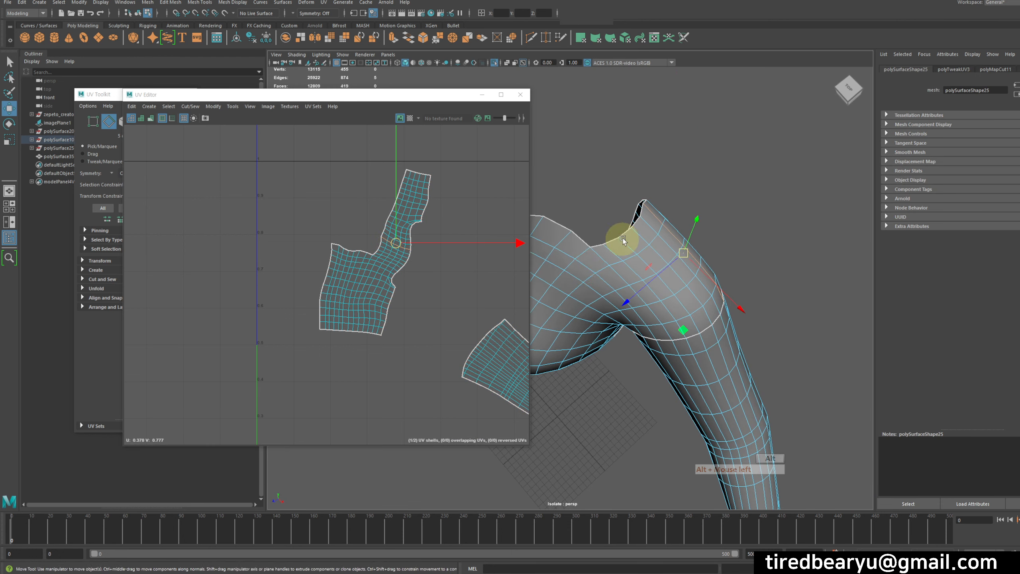
click(382, 254)
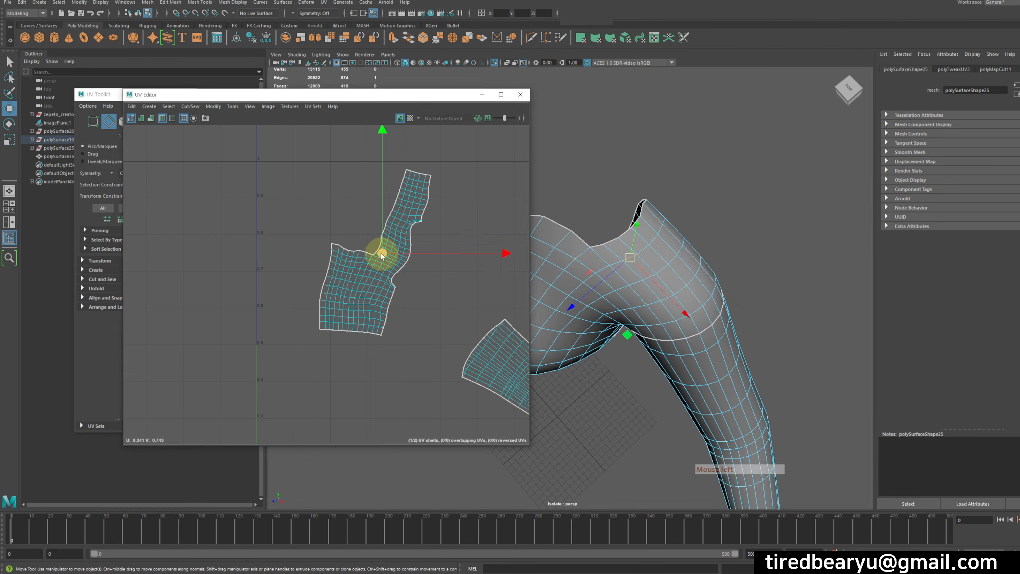
scroll(401, 273, up, 3)
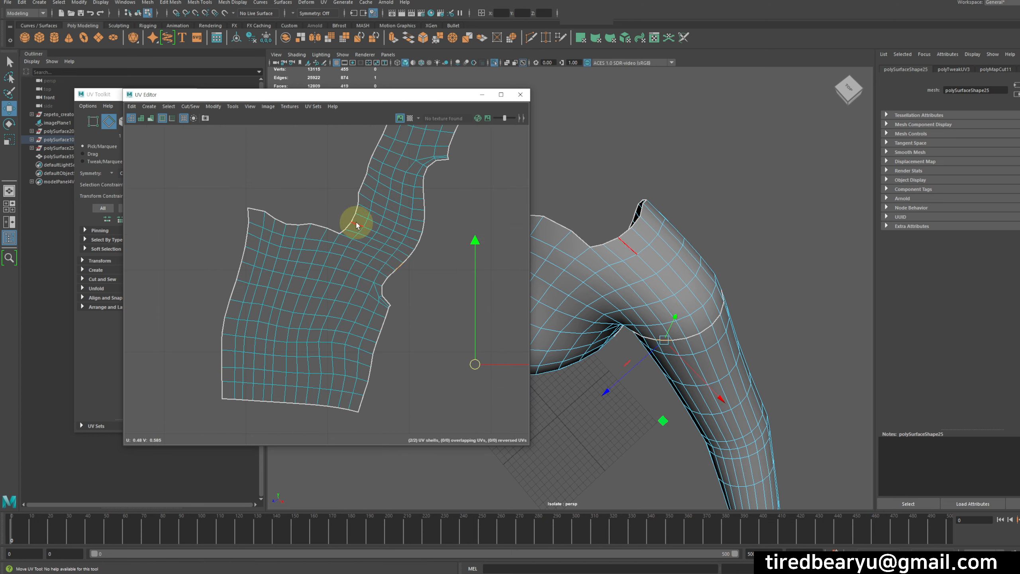
double_click(357, 225)
alt+drag(601, 292, 592, 265)
click(363, 219)
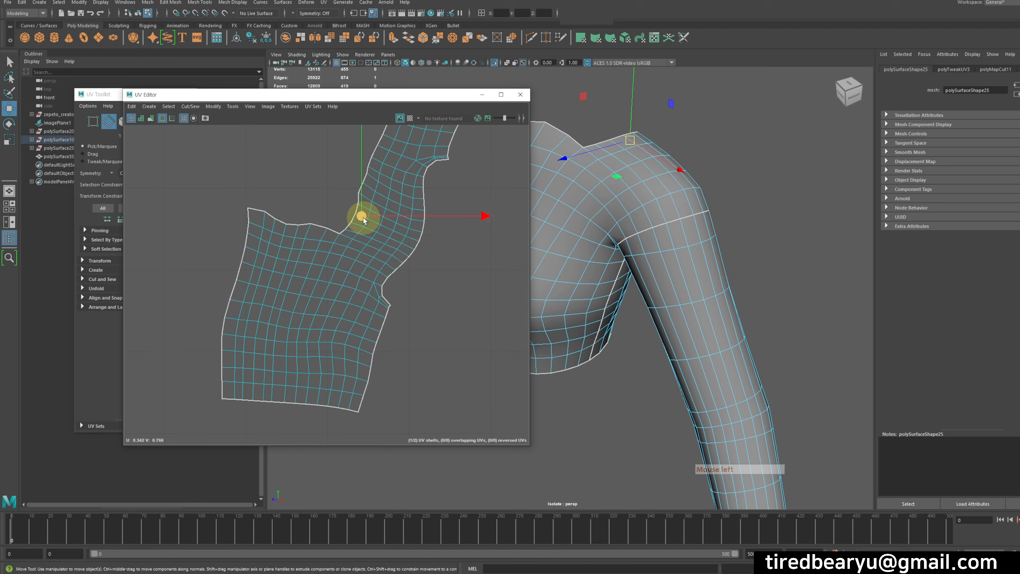
Step: Cut the bodice UV shell along the edge loop running across the base of its narrow upper strip
double_click(385, 227)
alt+drag(558, 241, 671, 221)
click(213, 106)
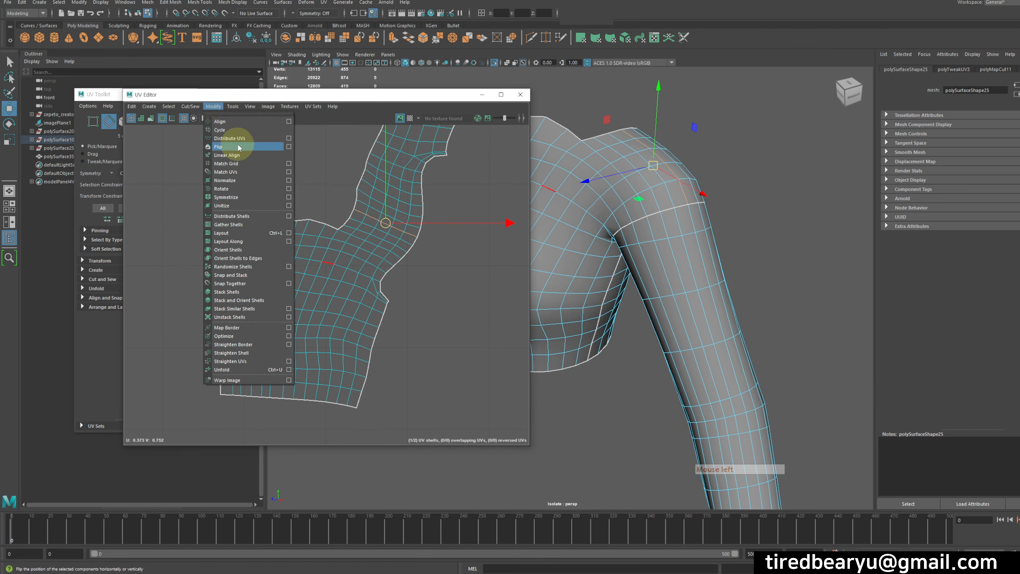
mouse_move(194, 111)
click(220, 152)
Step: Select the wide lower bodice UV shell and move it down, clear of the narrow upper strip
alt+right_drag(350, 237, 261, 193)
right_click(328, 241)
right_drag(328, 241, 347, 242)
double_click(334, 246)
alt+right_drag(379, 284, 335, 245)
alt+middle_drag(347, 280, 354, 245)
drag(354, 248, 339, 310)
Step: Move the narrow strip UV shell just above the lower bodice shell, and the sleeve shell close beside the bodice
double_click(387, 193)
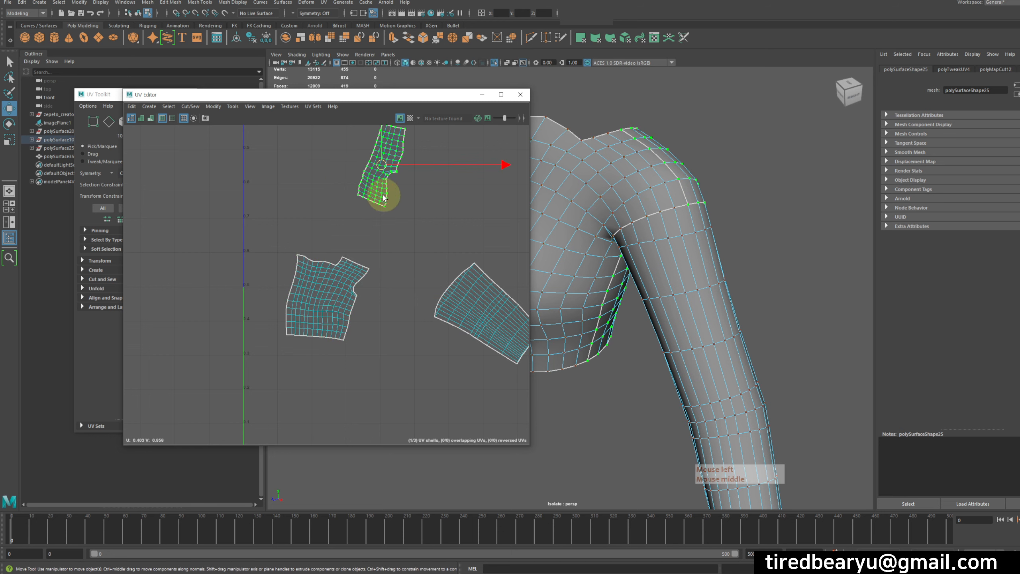
drag(386, 194, 336, 239)
double_click(479, 316)
middle_drag(478, 316, 424, 328)
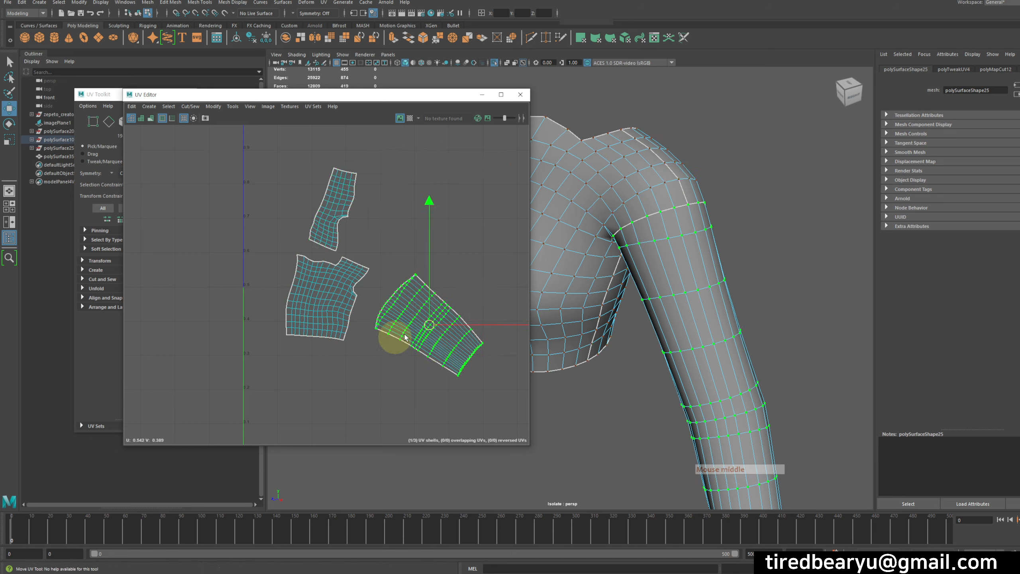
mouse_move(356, 280)
alt+middle_down()
mouse_move(382, 251)
mouse_move(342, 278)
alt+middle_up()
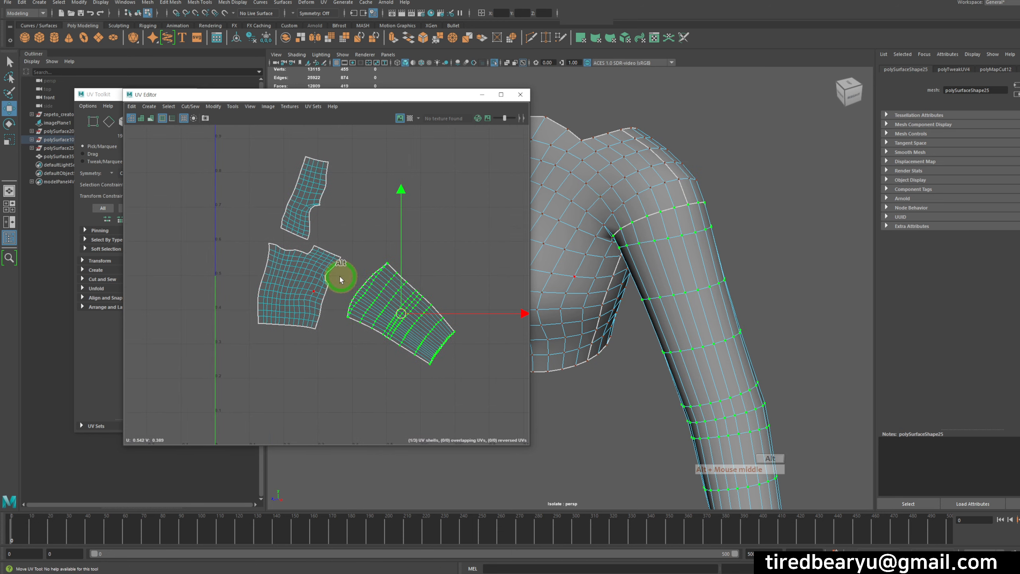
alt+right_drag(341, 278, 331, 217)
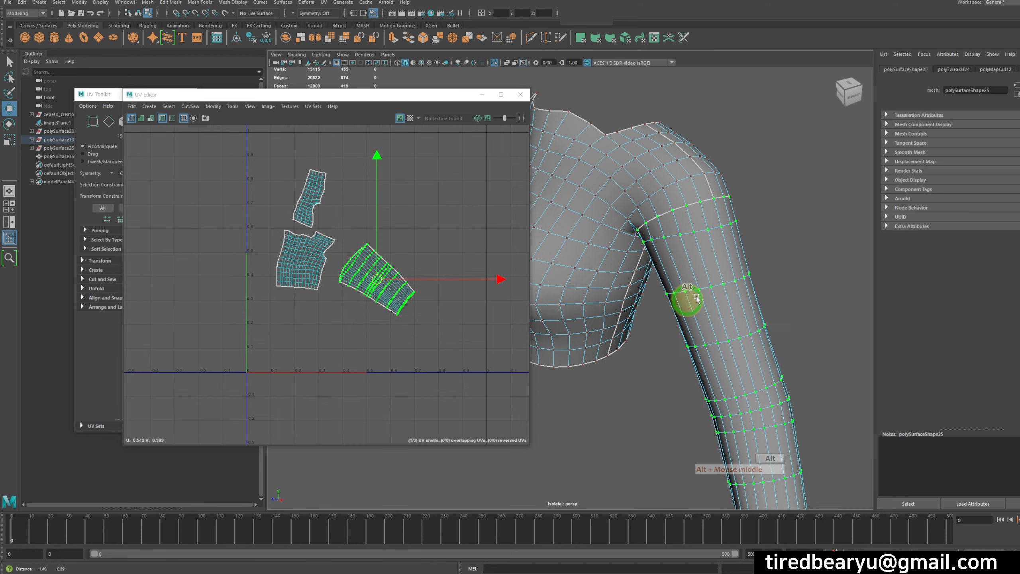
Step: Display the checker map and inspect its pattern across the bodice, shoulder and sleeve of the top
alt+drag(688, 296, 688, 243)
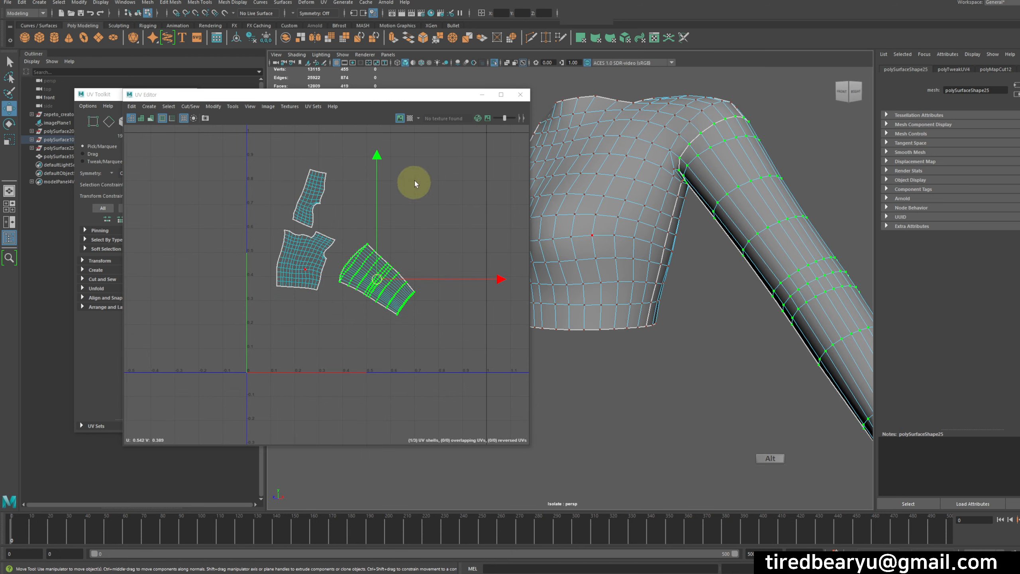
click(421, 159)
click(410, 117)
alt+drag(579, 222, 634, 273)
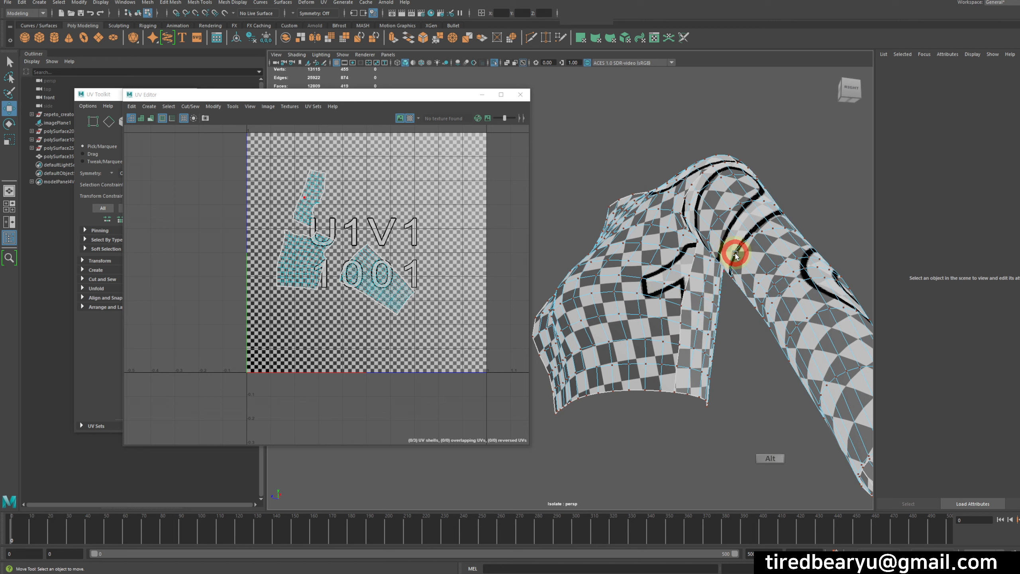
alt+drag(735, 254, 744, 257)
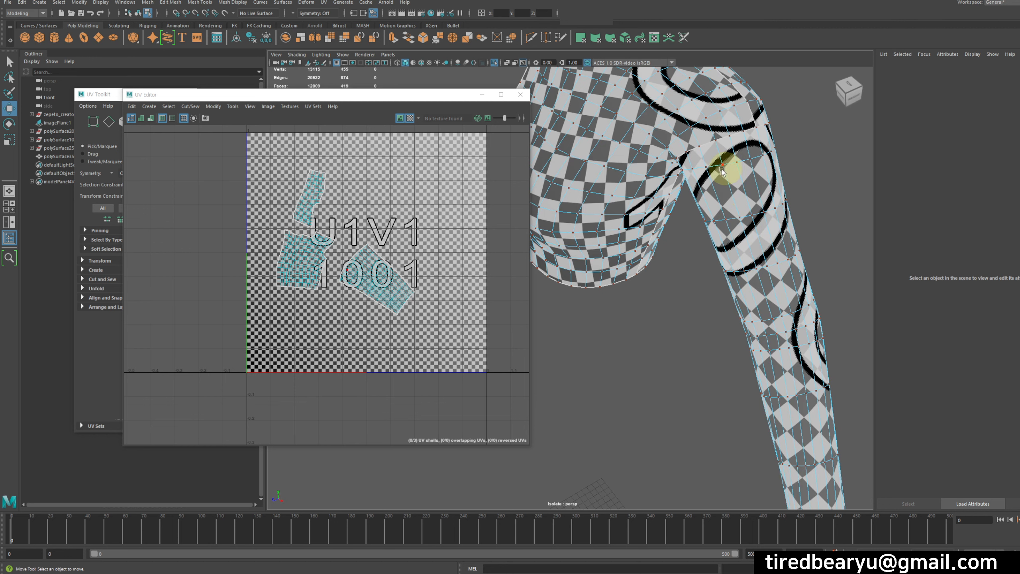
alt+drag(724, 173, 710, 237)
Step: Turn off isolation of the top and view it on the whole character from the front
right_click(463, 217)
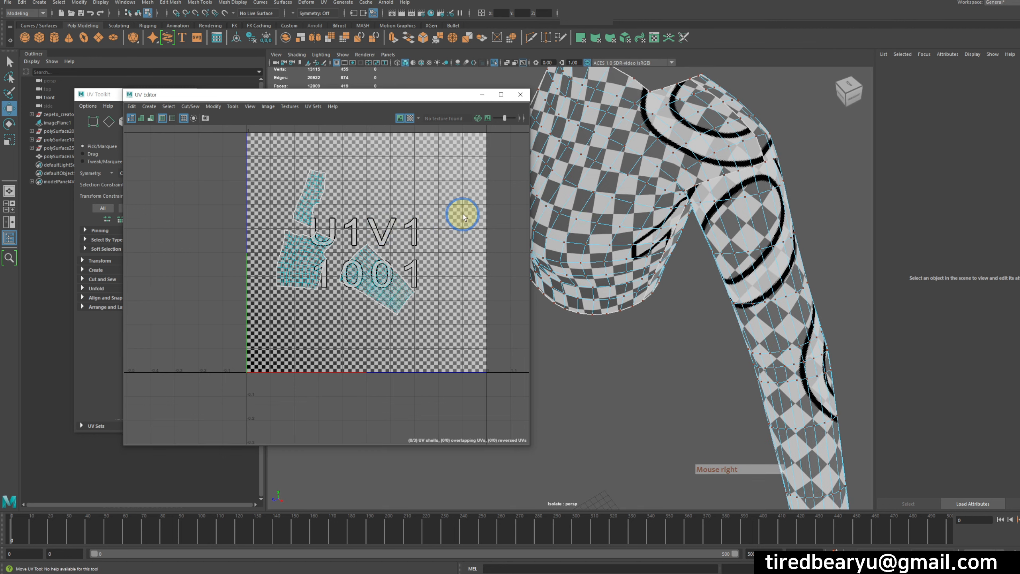
alt+middle_drag(570, 265, 654, 289)
alt+right_drag(653, 290, 644, 212)
click(698, 184)
key(ctrl+1)
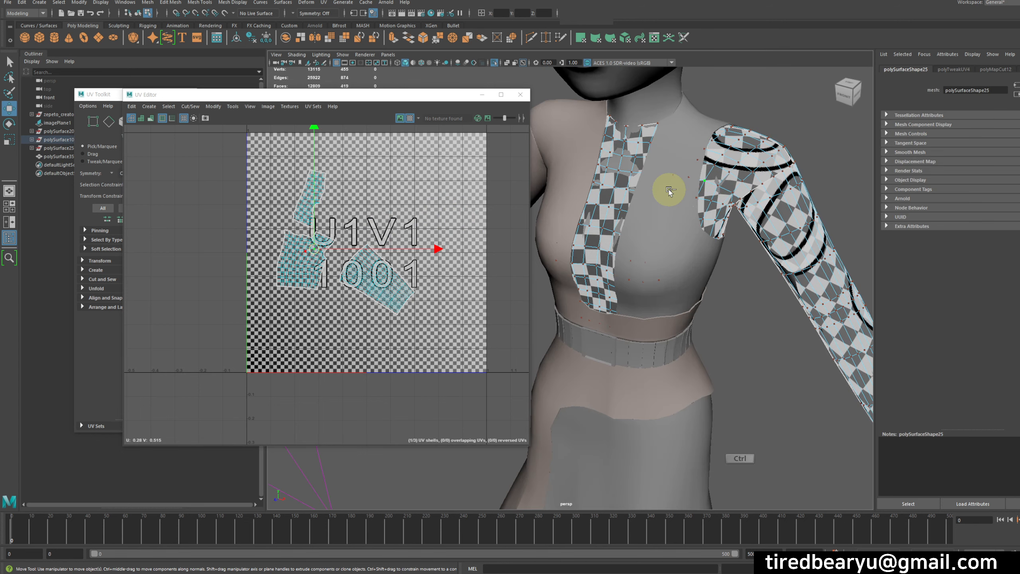
alt+drag(713, 293, 746, 258)
click(777, 219)
click(636, 280)
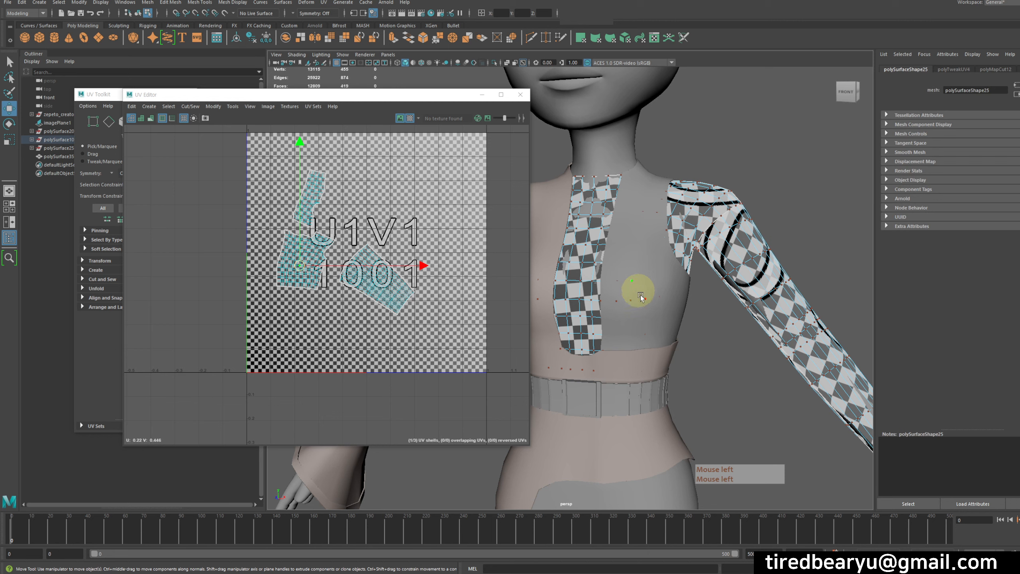
Step: Select the dress mesh in object mode and turn off the checker map display
alt+middle_drag(641, 297, 694, 260)
right_drag(695, 166, 733, 155)
click(758, 141)
click(706, 153)
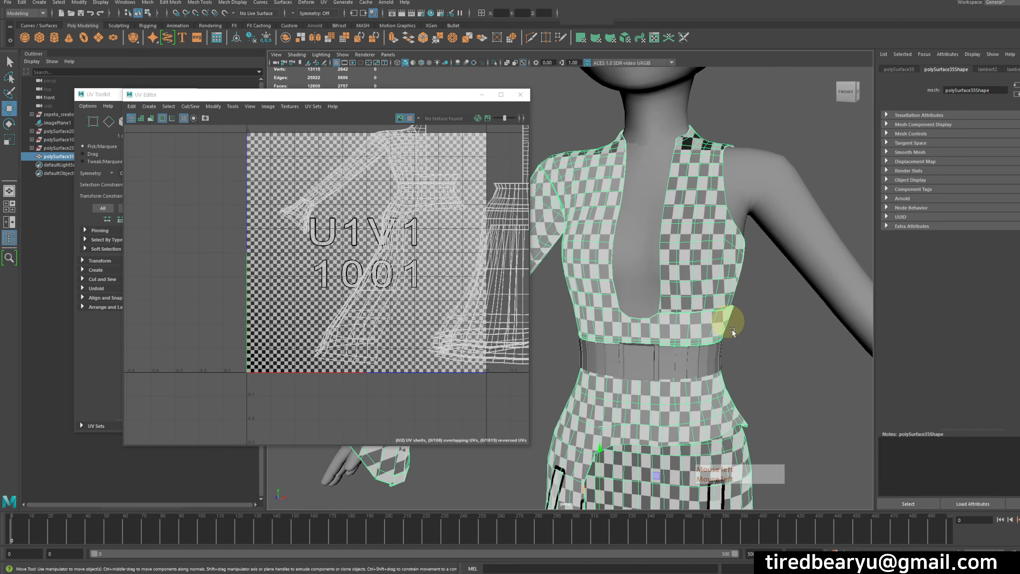
alt+middle_drag(774, 371, 778, 243)
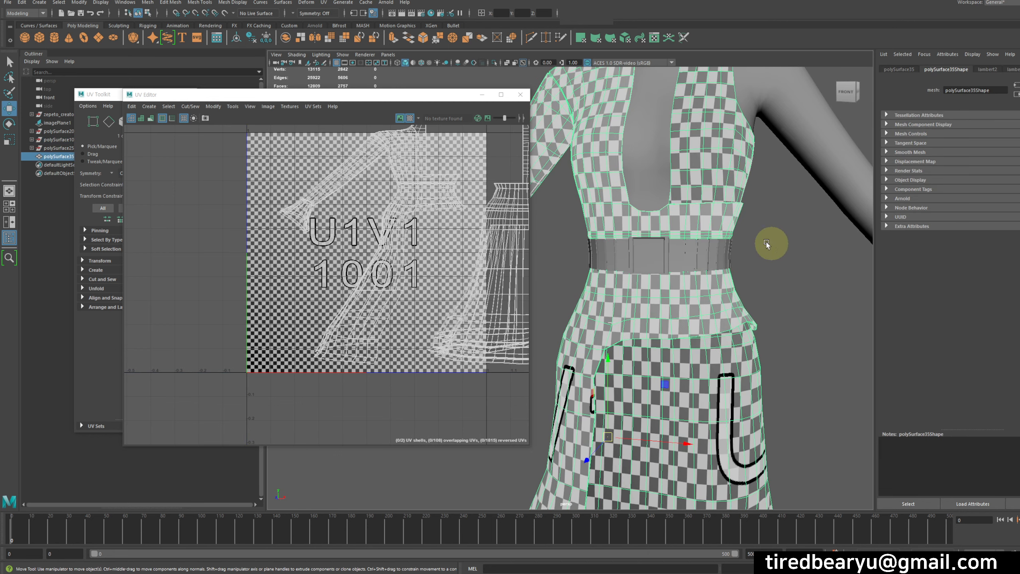
click(410, 118)
Step: Select the skirt-side UV shell of the dress and examine which parts of the model it covers
alt+right_drag(461, 243, 410, 244)
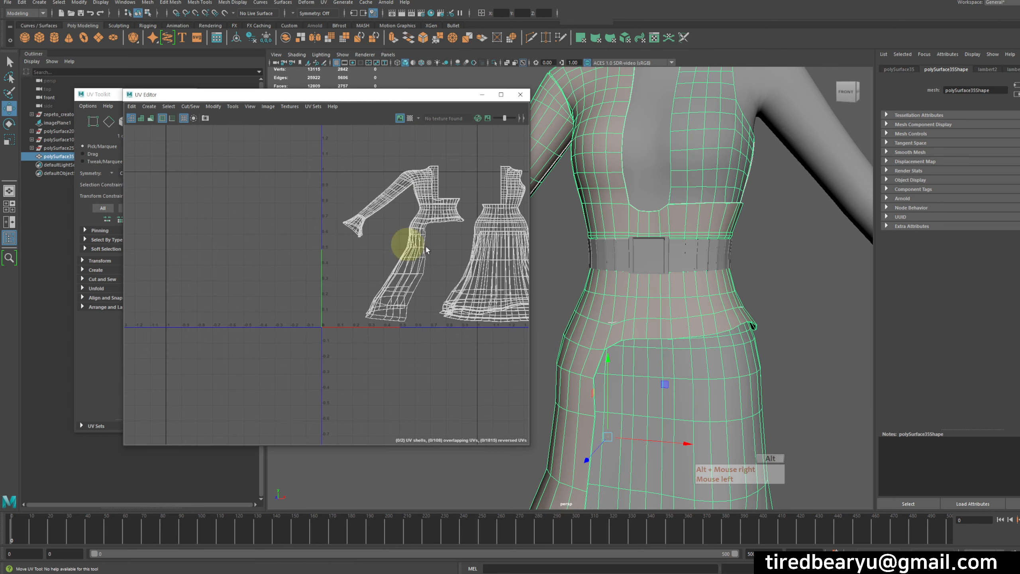
alt+middle_drag(704, 265, 749, 211)
alt+right_drag(749, 212, 709, 221)
alt+middle_drag(710, 221, 730, 201)
alt+right_drag(730, 201, 649, 193)
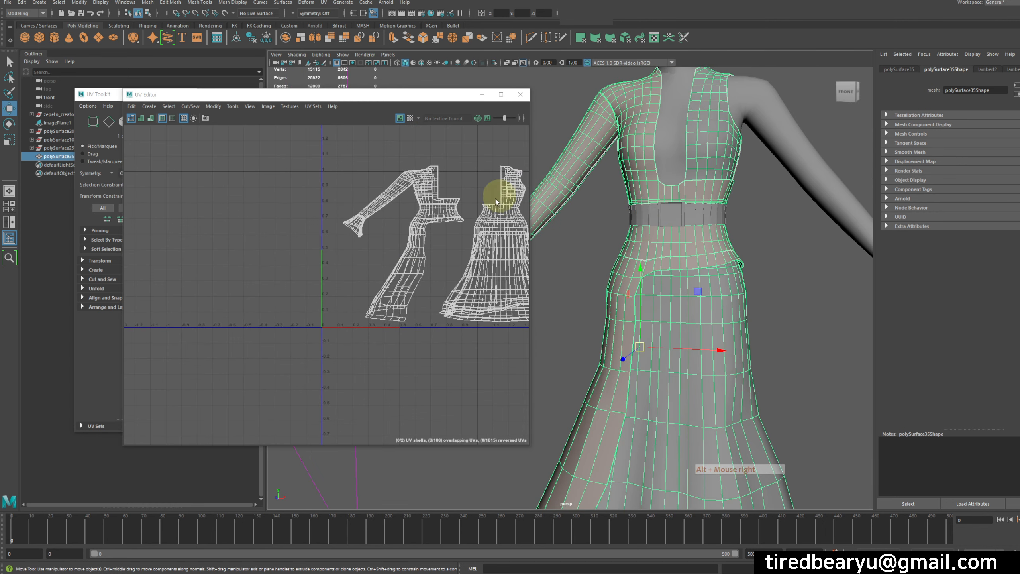
right_drag(421, 201, 445, 215)
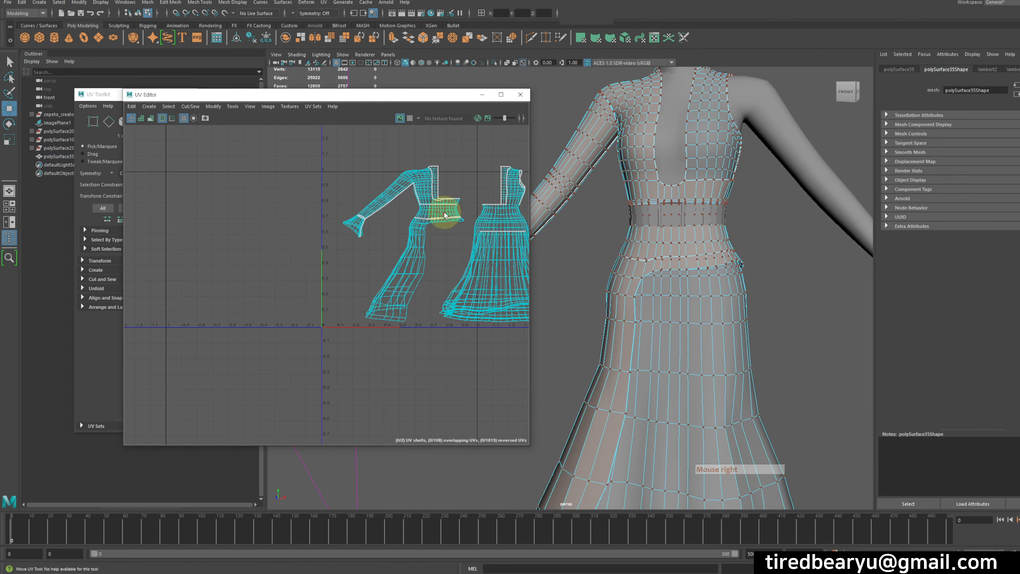
click(445, 215)
click(451, 277)
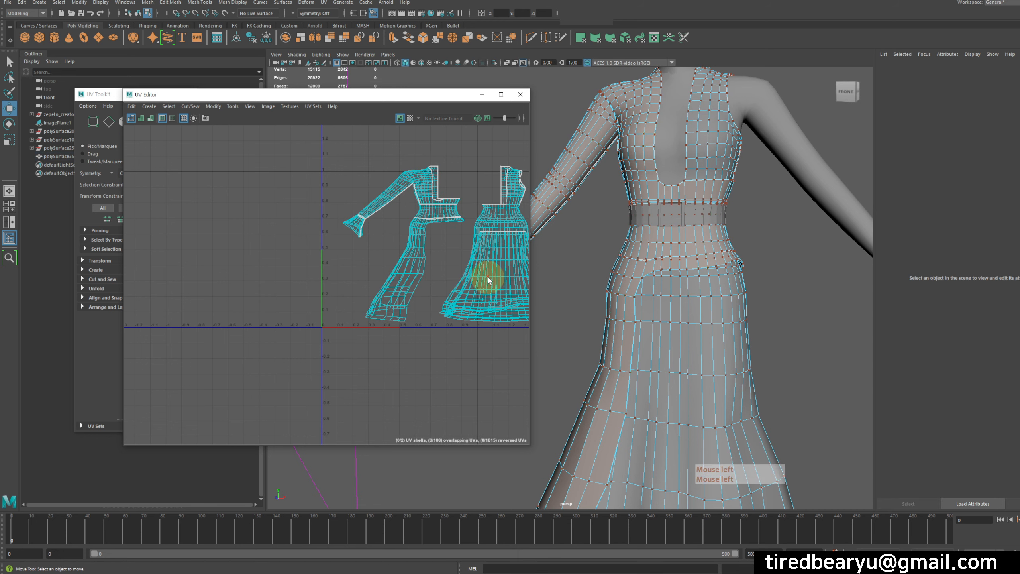
click(488, 280)
alt+drag(729, 261, 741, 234)
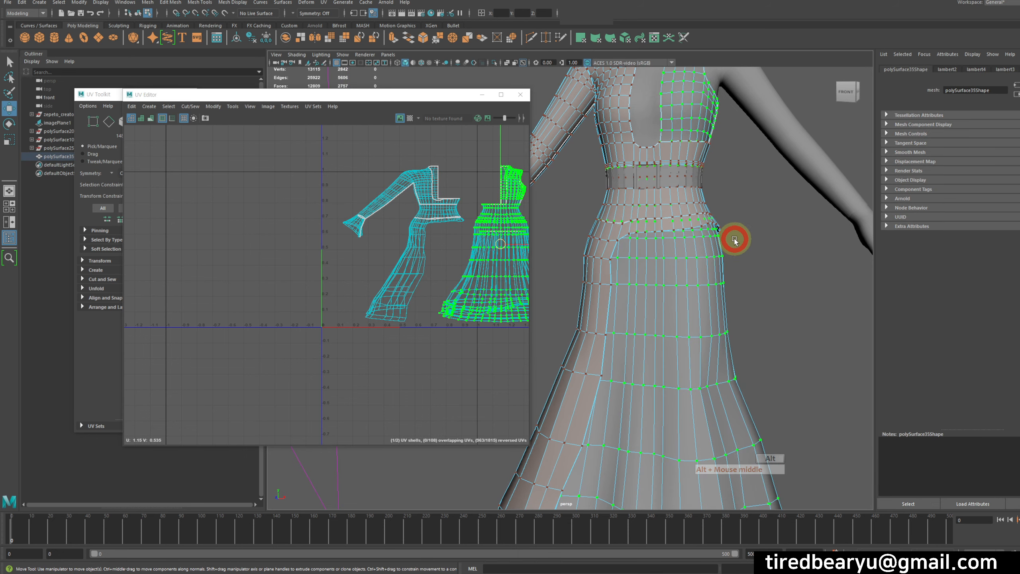
alt+middle_drag(741, 234, 591, 189)
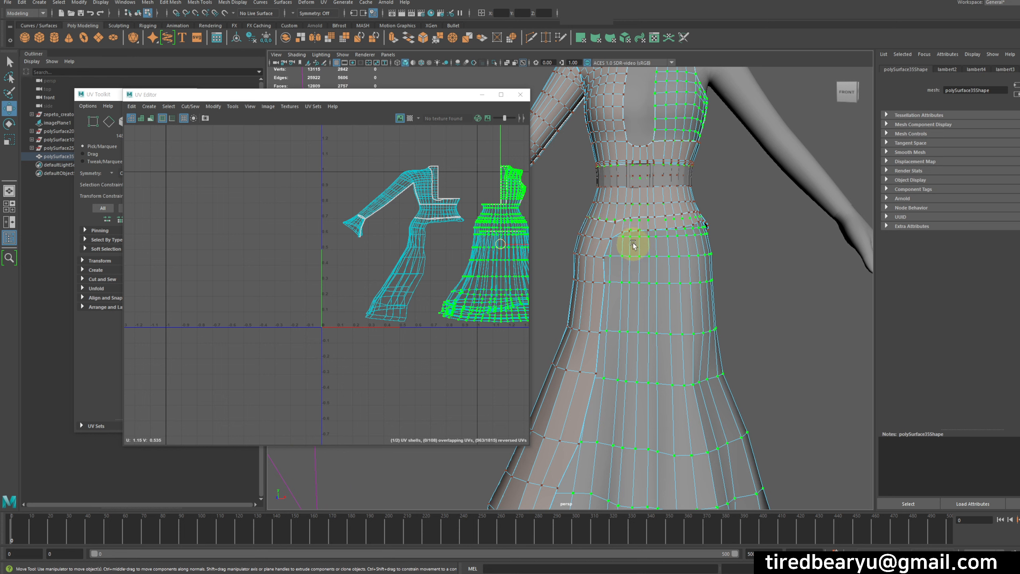
alt+middle_drag(723, 215, 702, 218)
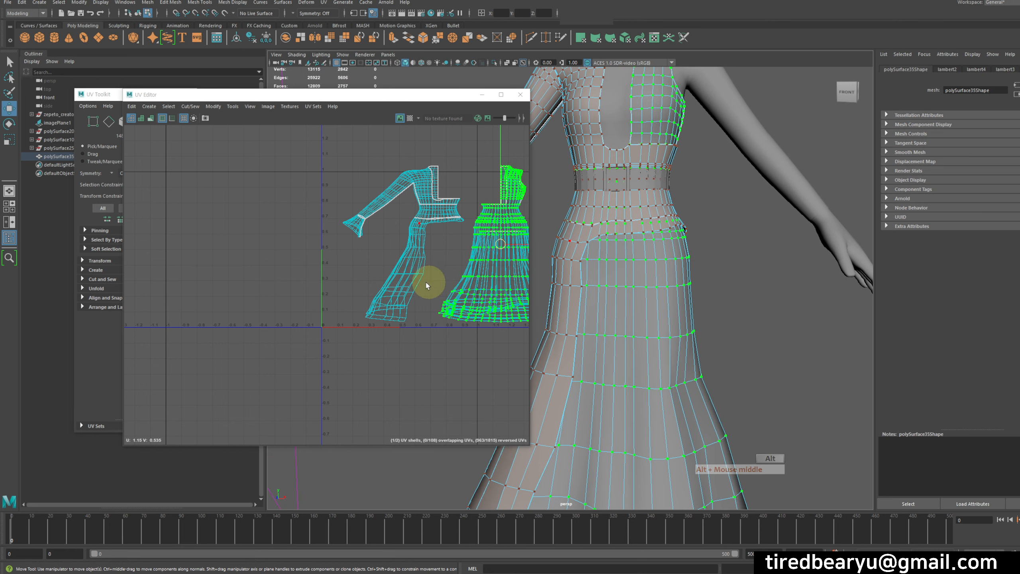
Step: Pick a neckline edge in the dress UVs, return to object mode and examine the dress from skirt to long sleeve
alt+middle_drag(428, 284, 373, 284)
right_drag(345, 218, 382, 213)
click(387, 202)
alt+middle_drag(461, 242, 499, 245)
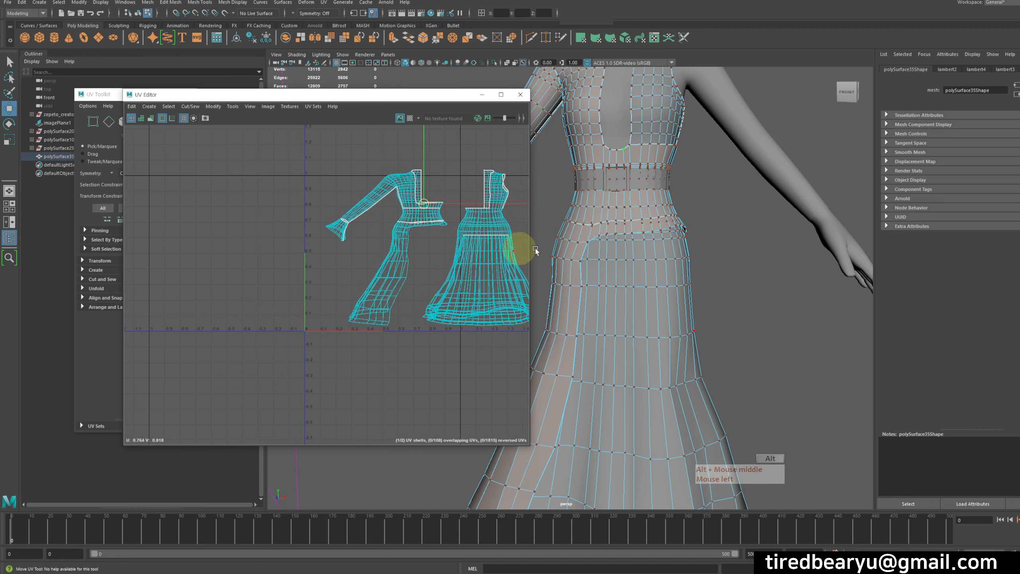
mouse_move(656, 281)
right_down()
mouse_move(704, 266)
mouse_move(639, 275)
right_up()
alt+middle_drag(639, 275, 706, 235)
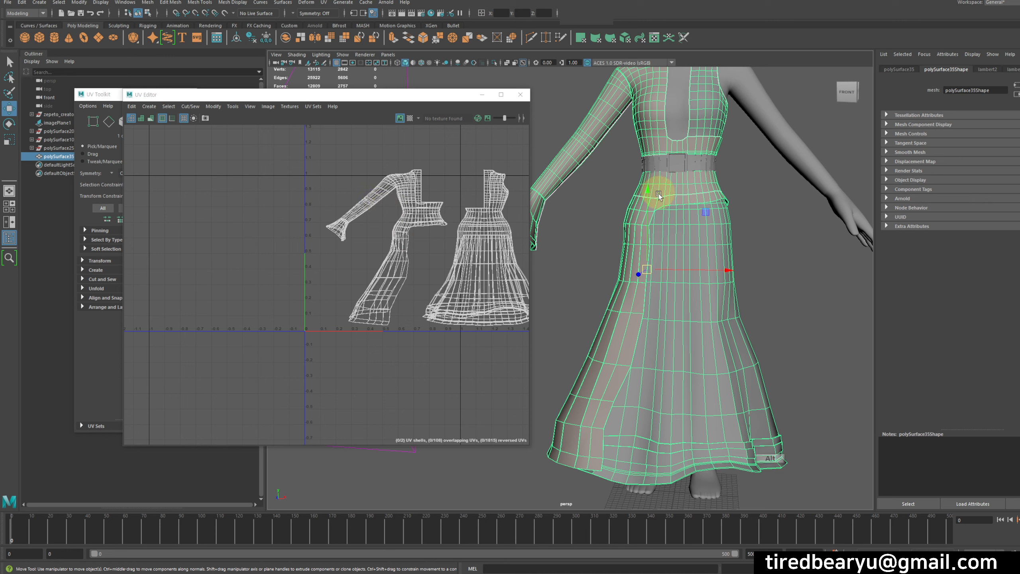
alt+middle_drag(659, 208, 702, 265)
alt+right_drag(702, 265, 748, 197)
alt+middle_drag(713, 173, 677, 279)
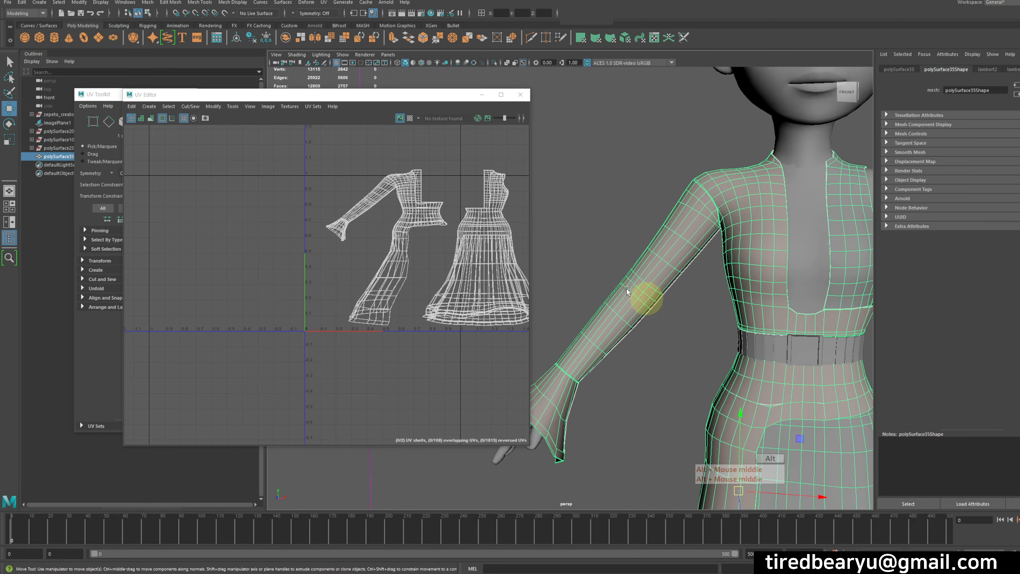
Step: Cut the dress UVs along the edge loop where the long sleeve meets the shoulder
alt+right_drag(627, 289, 775, 239)
right_drag(736, 158, 736, 139)
alt+middle_drag(711, 187, 667, 241)
alt+right_drag(663, 257, 769, 265)
alt+middle_drag(762, 287, 701, 350)
alt+right_drag(703, 345, 868, 259)
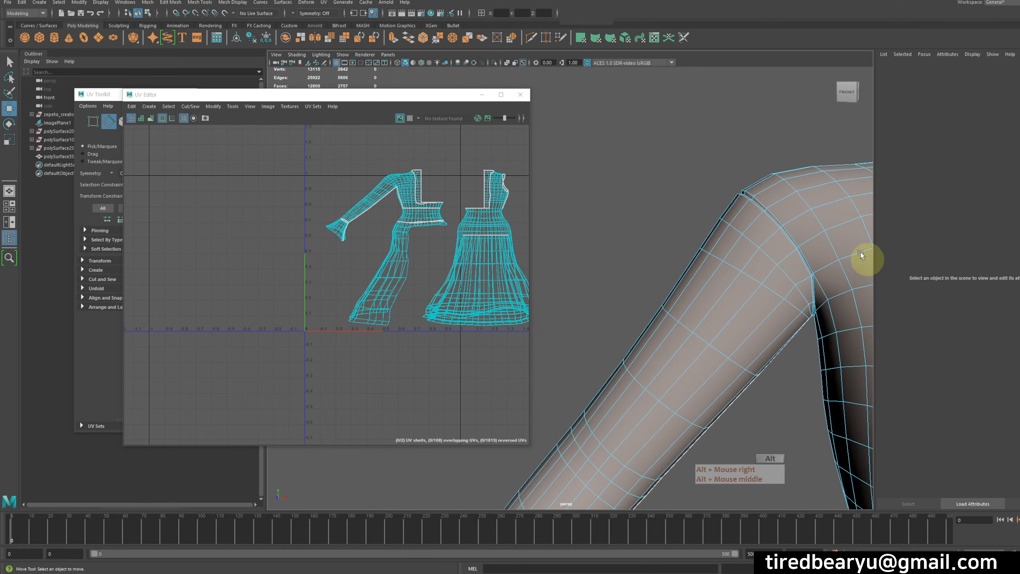
double_click(759, 203)
alt+right_drag(779, 334, 781, 230)
alt+middle_drag(781, 231, 757, 260)
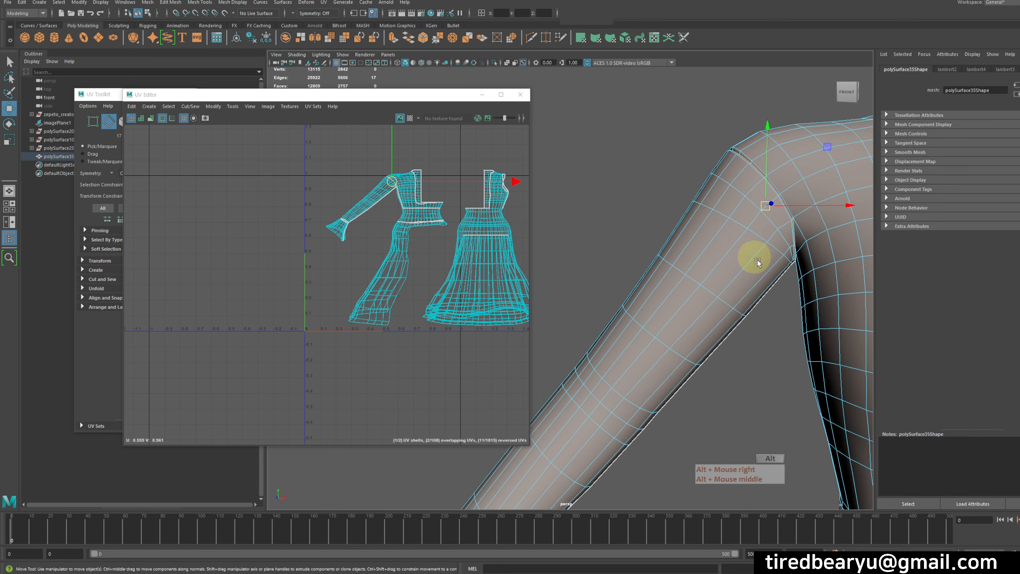
alt+middle_drag(727, 320, 793, 200)
click(168, 107)
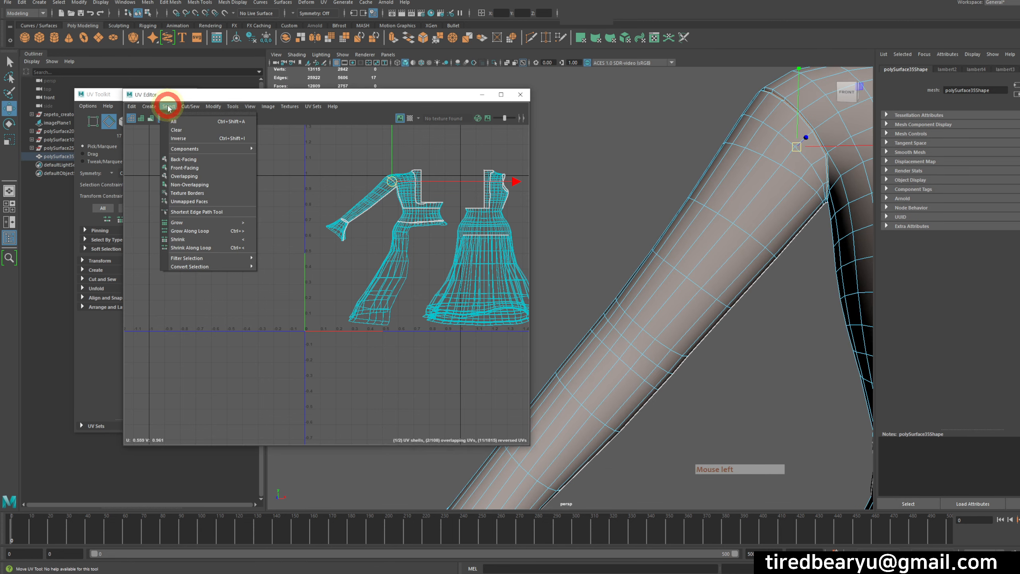
click(209, 148)
key(w)
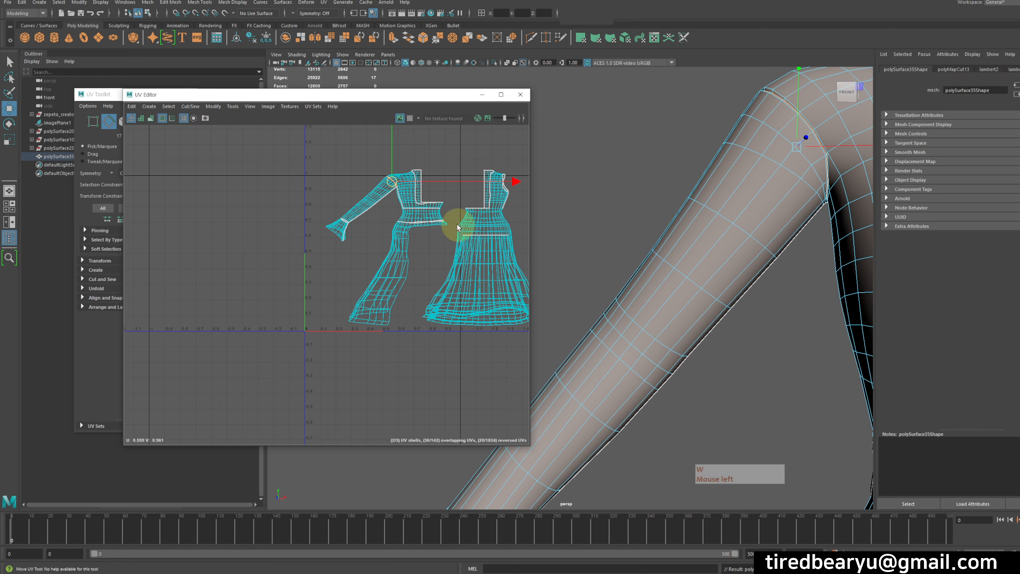
Step: Move the separated long-sleeve UV shell diagonally away from the bodice into empty UV space
right_drag(387, 217, 354, 201)
drag(376, 238, 359, 255)
click(396, 286)
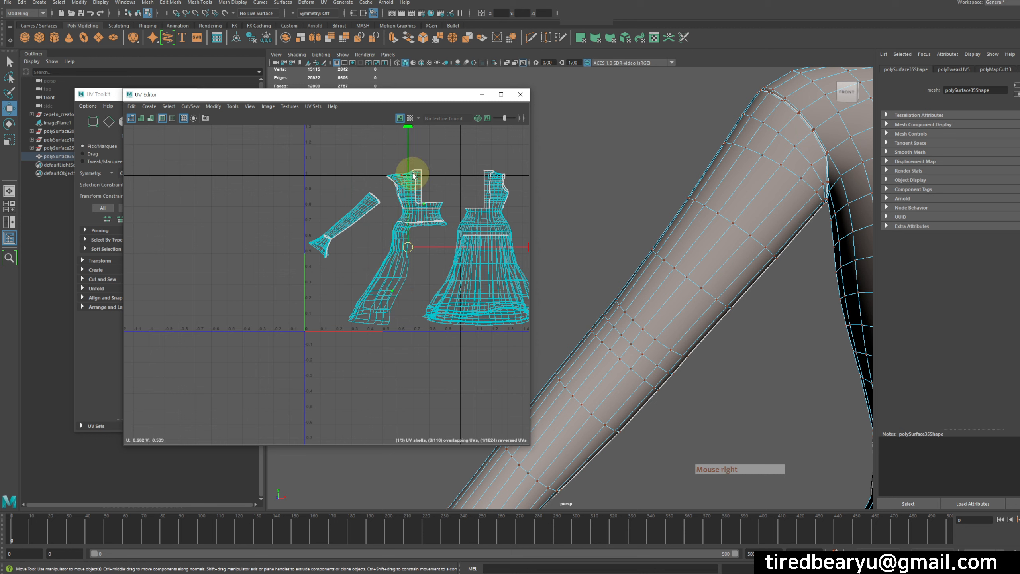
click(396, 188)
click(360, 219)
alt+middle_drag(370, 235, 448, 226)
alt+right_drag(321, 199, 456, 207)
alt+middle_drag(522, 222, 376, 216)
Step: Try to unfold the long-sleeve UV shell, declining the non-manifold geometry fix
right_drag(407, 205, 343, 180)
click(377, 198)
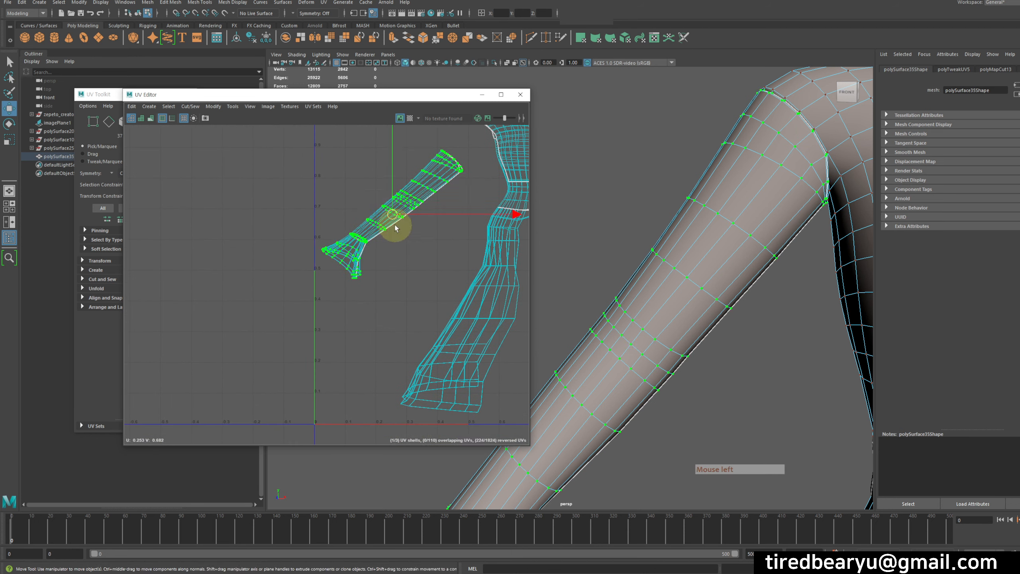
click(233, 106)
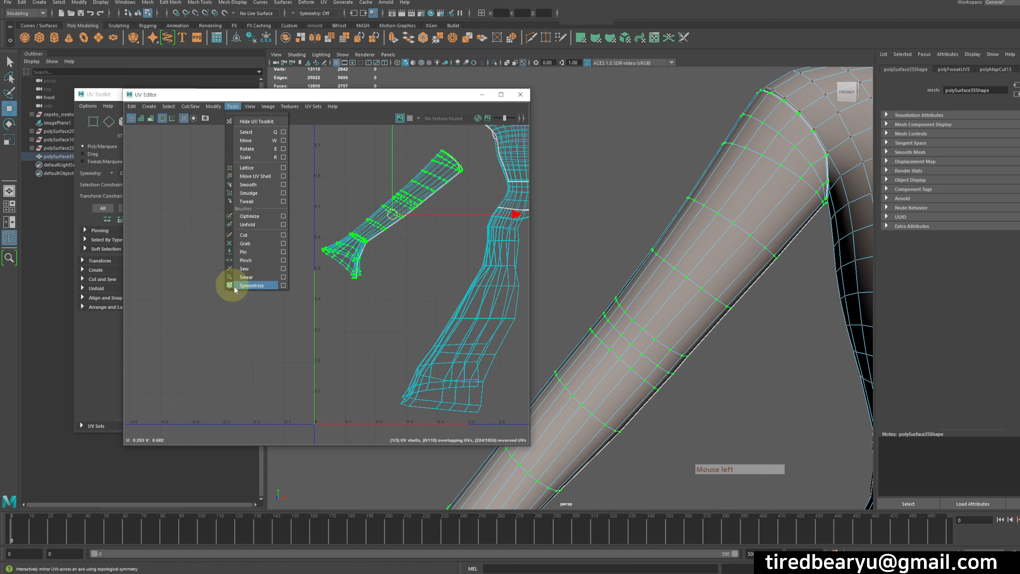
click(212, 106)
click(239, 365)
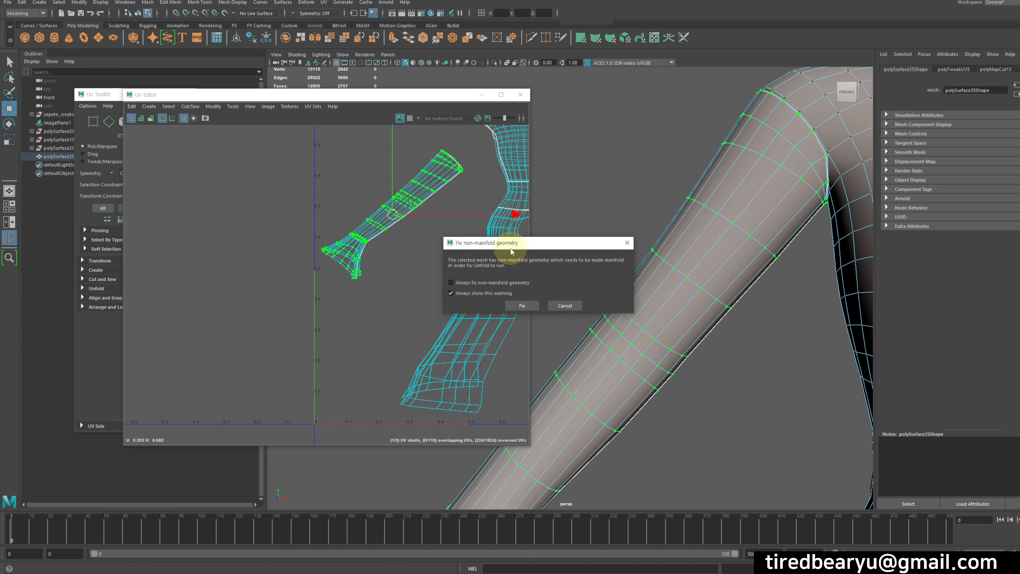
click(563, 306)
Step: Return the dress to object mode and examine its front from the sleeve down to the skirt
right_drag(652, 235, 599, 224)
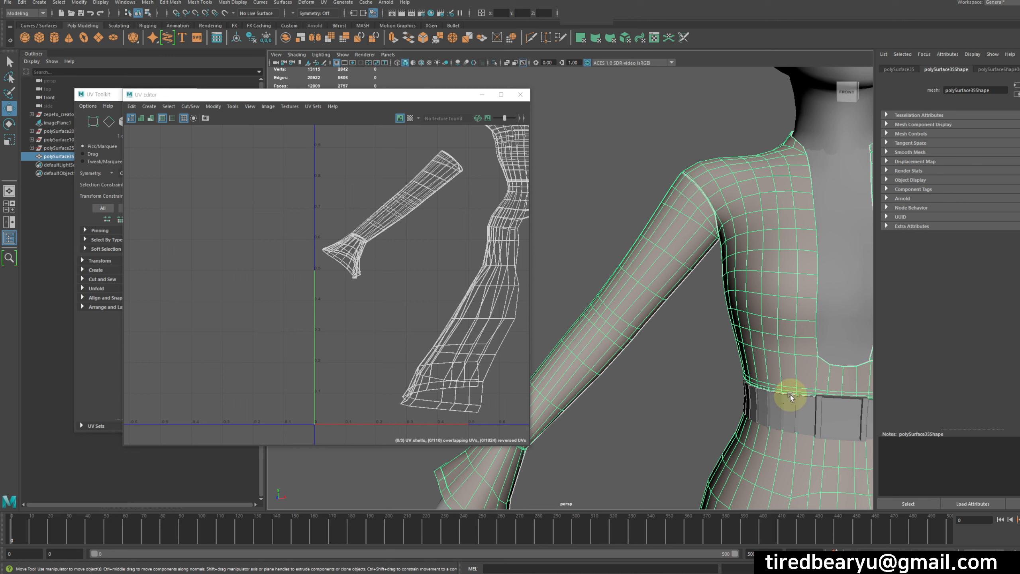
scroll(798, 390, down, 4)
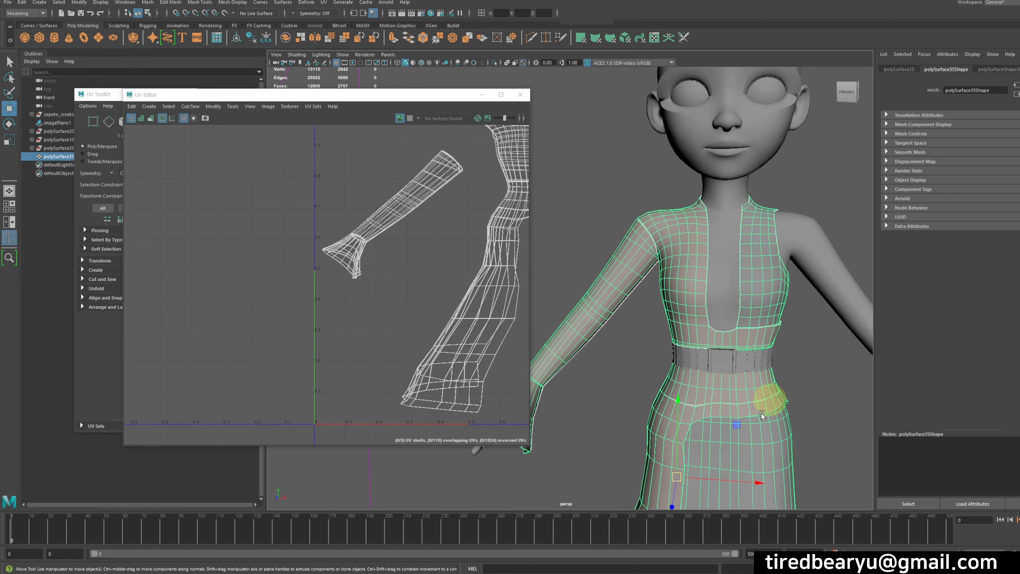
alt+middle_drag(776, 393, 719, 184)
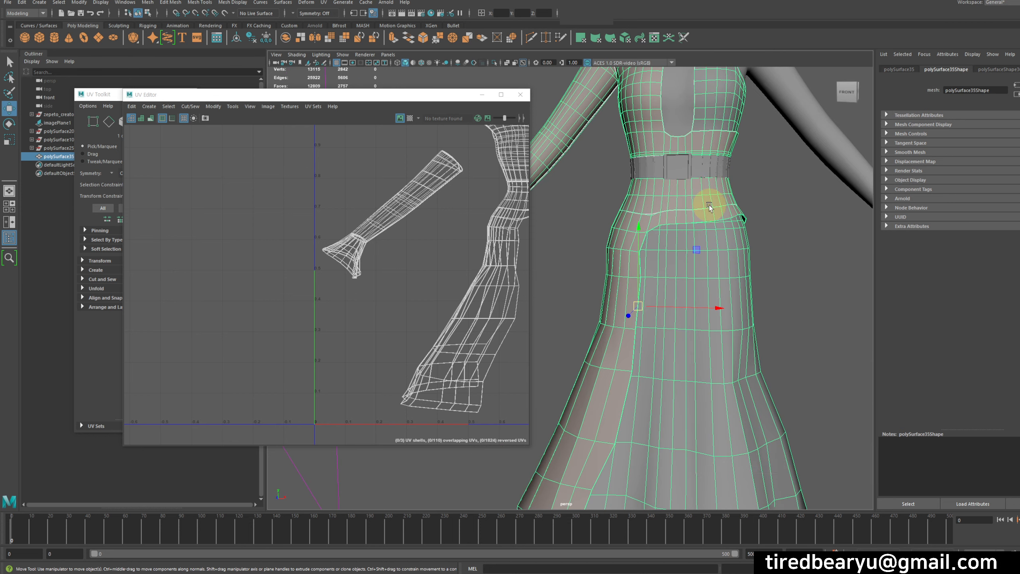
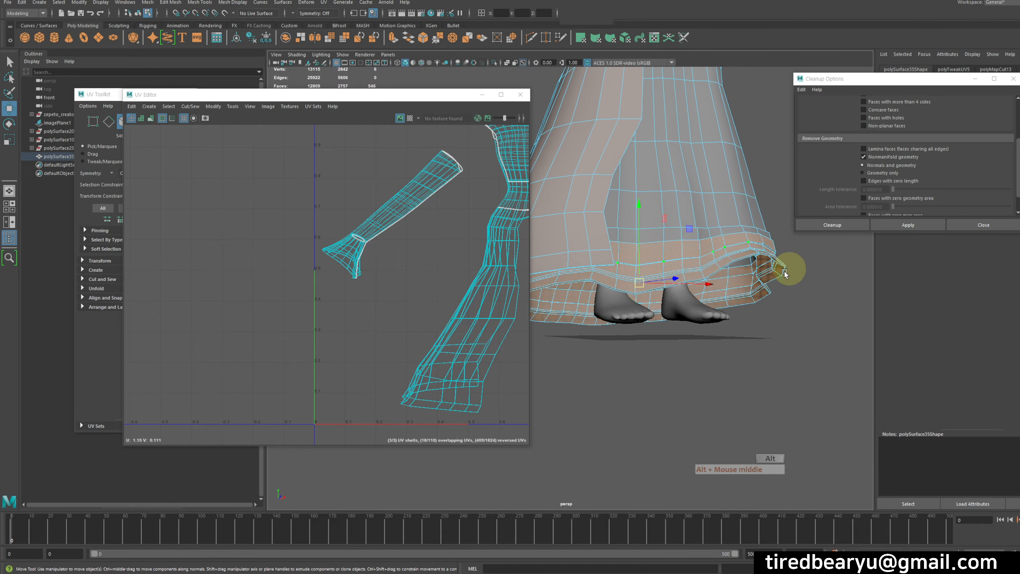
Step: Clear the face selection and examine the folded skirt hem from several sides
alt+middle_drag(680, 276, 679, 275)
alt+right_drag(679, 275, 767, 285)
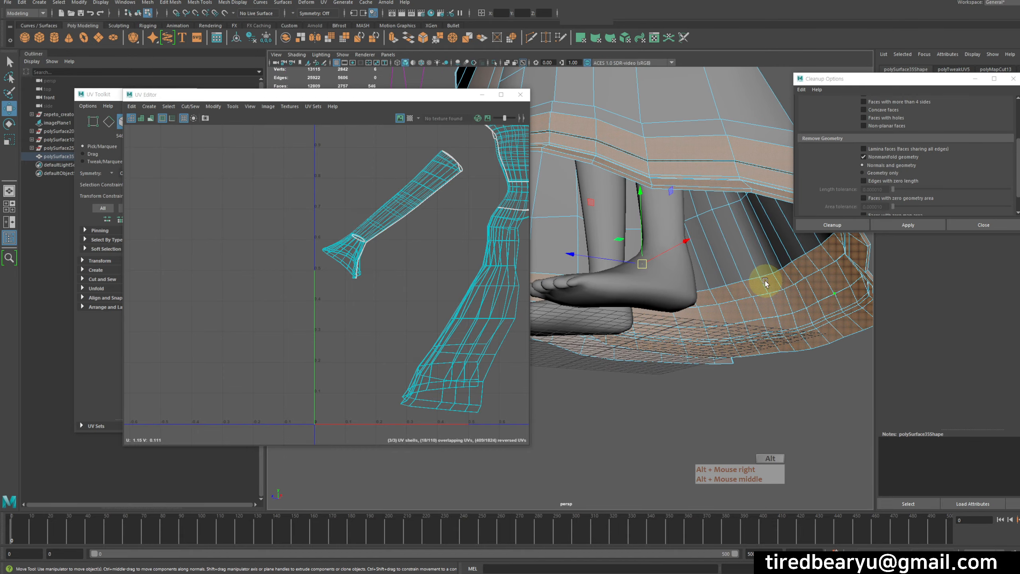
alt+drag(768, 285, 700, 337)
alt+right_drag(699, 337, 758, 299)
alt+middle_drag(758, 299, 738, 359)
right_click(689, 274)
right_drag(689, 274, 730, 262)
click(752, 262)
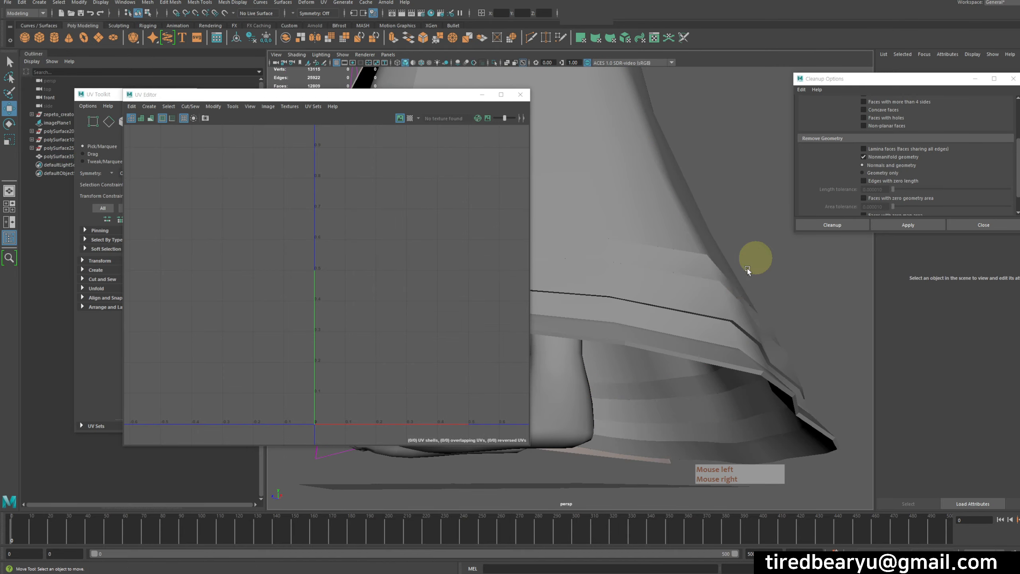
alt+middle_drag(745, 273, 702, 289)
alt+drag(702, 288, 755, 277)
click(761, 283)
alt+middle_drag(761, 284, 646, 284)
alt+drag(646, 284, 701, 286)
alt+middle_drag(701, 286, 680, 291)
alt+right_drag(680, 291, 773, 300)
alt+middle_drag(774, 300, 699, 307)
alt+drag(699, 308, 639, 322)
alt+middle_drag(640, 323, 740, 296)
alt+drag(740, 296, 706, 317)
alt+middle_drag(706, 317, 779, 326)
Step: Try moving a single skirt face above the hem fold, and undo the move
right_click(708, 236)
right_drag(708, 236, 710, 270)
click(712, 234)
alt+drag(713, 235, 748, 233)
alt+middle_drag(748, 233, 698, 255)
alt+drag(697, 255, 676, 257)
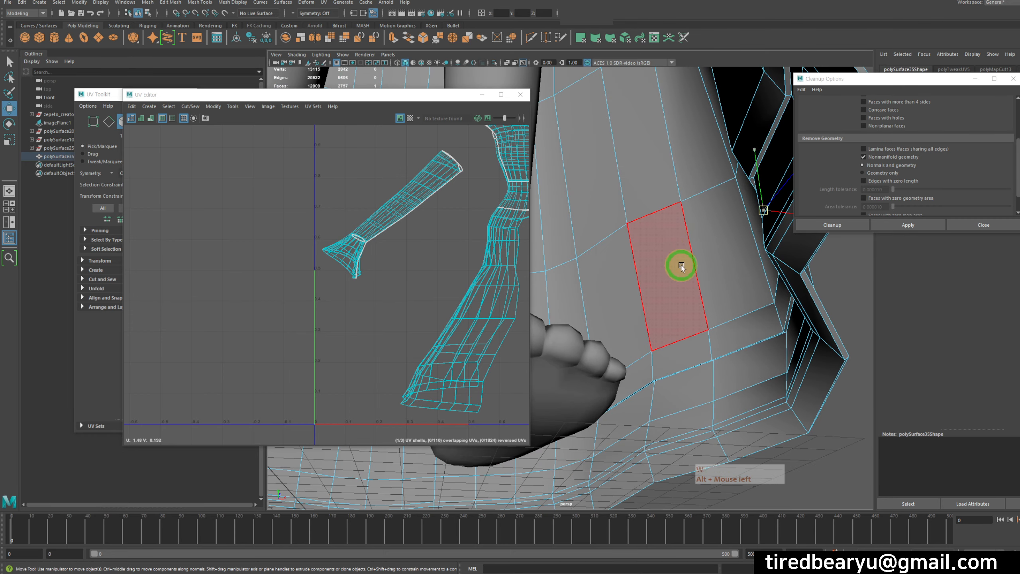
click(745, 257)
middle_drag(745, 258, 651, 277)
key(ctrl+z)
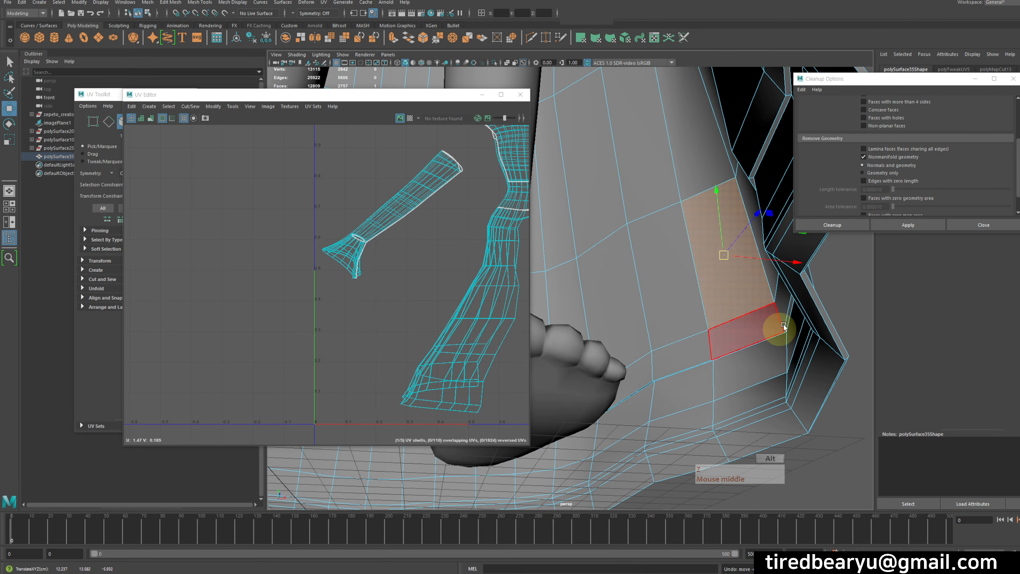
Step: Select the dress in object mode and apply Cleanup with only nonmanifold geometry checked for removal
alt+drag(781, 324, 774, 314)
alt+right_drag(774, 314, 768, 296)
alt+middle_drag(768, 296, 761, 252)
alt+drag(760, 256, 683, 262)
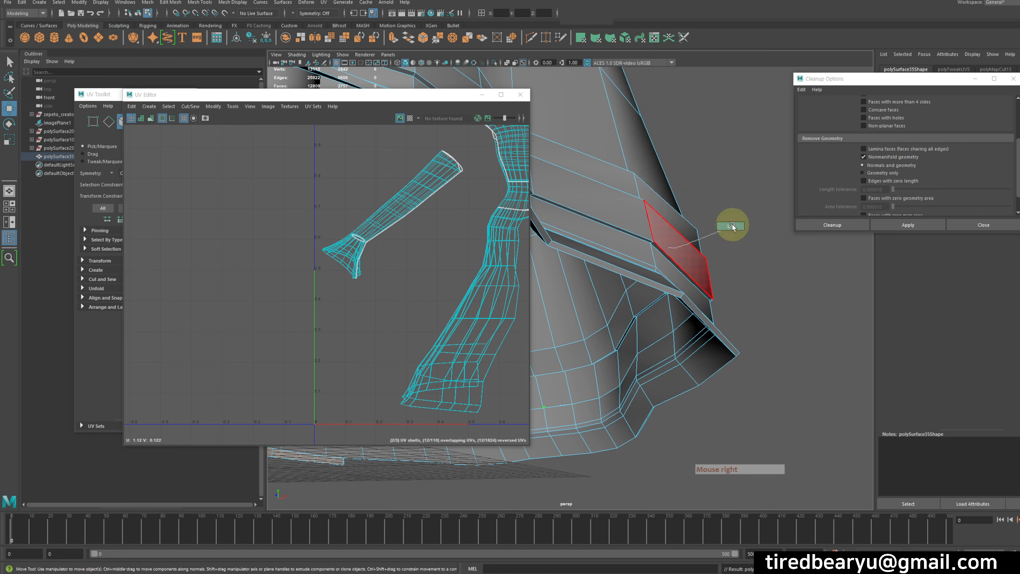
click(743, 225)
right_drag(732, 225, 714, 207)
click(910, 226)
click(703, 225)
click(844, 224)
click(668, 217)
click(822, 226)
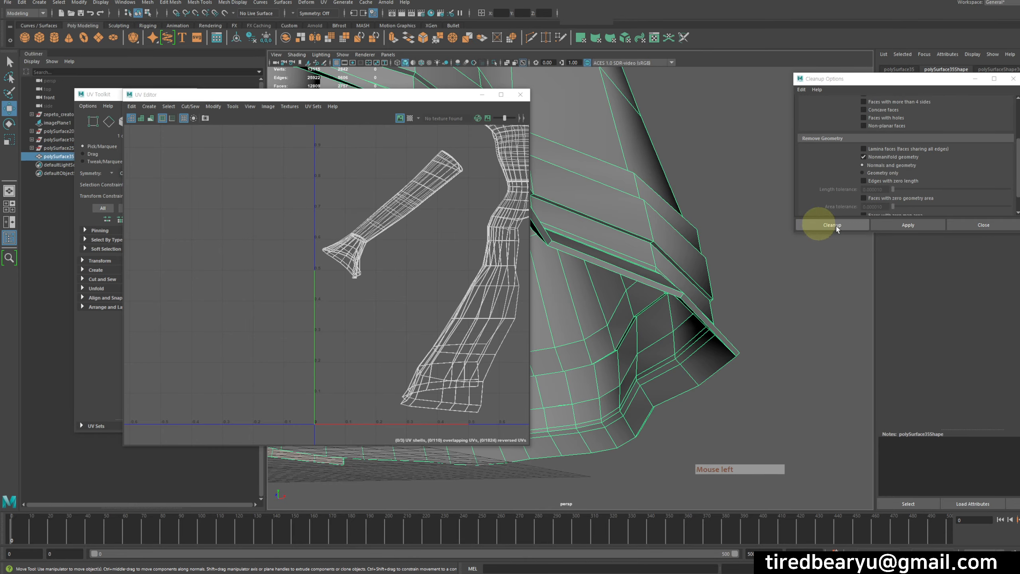
click(931, 227)
Step: Examine the folded hem, reselect the whole dress and repeat the nonmanifold geometry cleanup on it
alt+middle_drag(708, 265, 731, 268)
alt+right_drag(731, 267, 686, 272)
alt+drag(685, 272, 709, 285)
alt+middle_drag(709, 286, 703, 277)
alt+drag(705, 278, 761, 277)
right_drag(694, 238, 674, 260)
click(752, 222)
click(922, 229)
Step: Apply the cleanup to the dress with the Select matching polygons operation and examine the skirt
alt+middle_drag(694, 257, 719, 271)
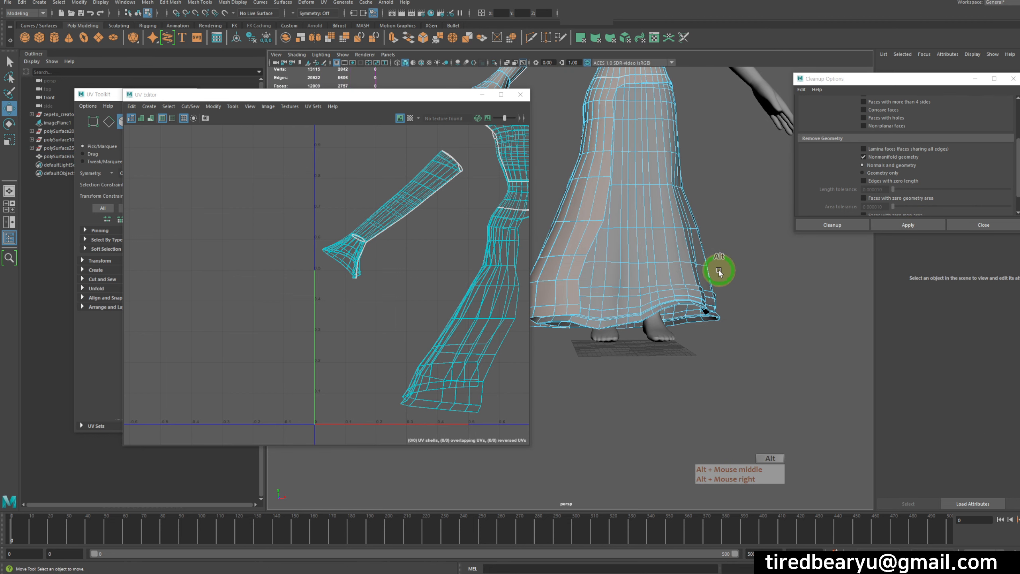
alt+right_drag(662, 296, 679, 286)
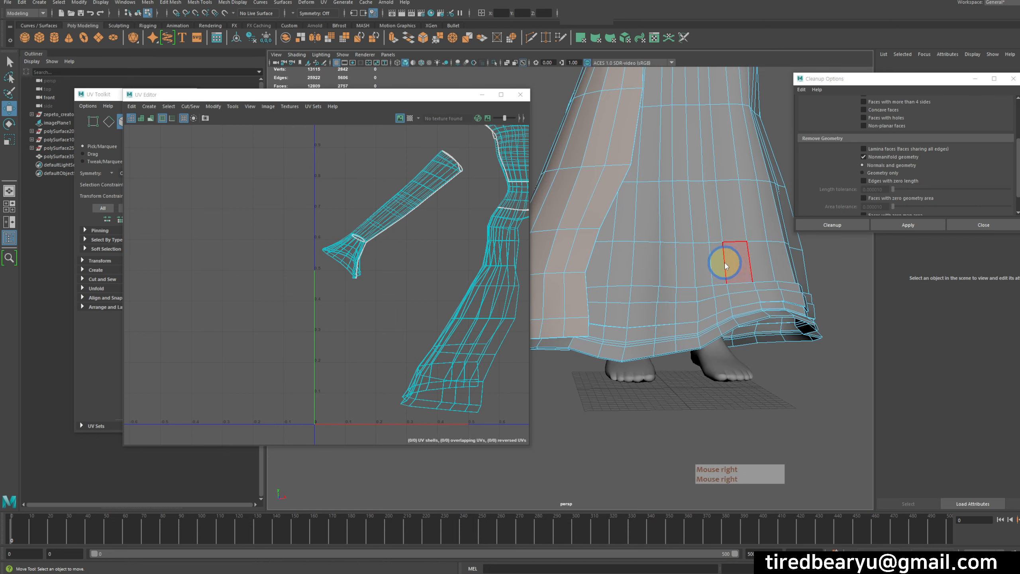
mouse_move(726, 262)
right_down()
mouse_move(759, 250)
mouse_move(659, 274)
mouse_move(735, 276)
right_up()
scroll(909, 173, up, 5)
click(909, 225)
alt+drag(735, 276, 764, 266)
alt+right_drag(793, 294, 659, 257)
alt+middle_drag(659, 257, 722, 294)
alt+drag(722, 294, 735, 297)
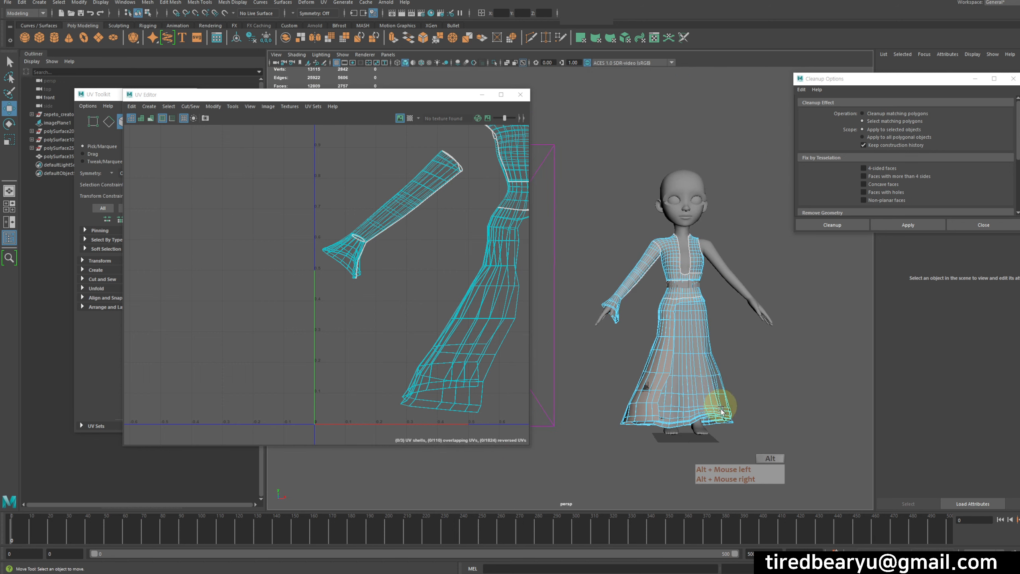
Step: Try moving a face out of the folded hem to inspect the geometry behind it, and undo the move
ctrl+alt+drag(720, 411, 738, 432)
alt+right_drag(662, 354, 838, 397)
alt+middle_drag(663, 334, 621, 303)
alt+drag(622, 303, 645, 230)
click(607, 228)
alt+middle_drag(649, 234, 630, 282)
click(617, 239)
alt+drag(613, 252, 660, 264)
alt+right_drag(659, 267, 665, 278)
alt+middle_drag(662, 281, 627, 318)
middle_drag(626, 317, 592, 314)
alt+drag(592, 314, 683, 347)
key(z)
alt+middle_drag(683, 347, 715, 353)
alt+right_drag(715, 354, 708, 361)
alt+drag(707, 361, 644, 357)
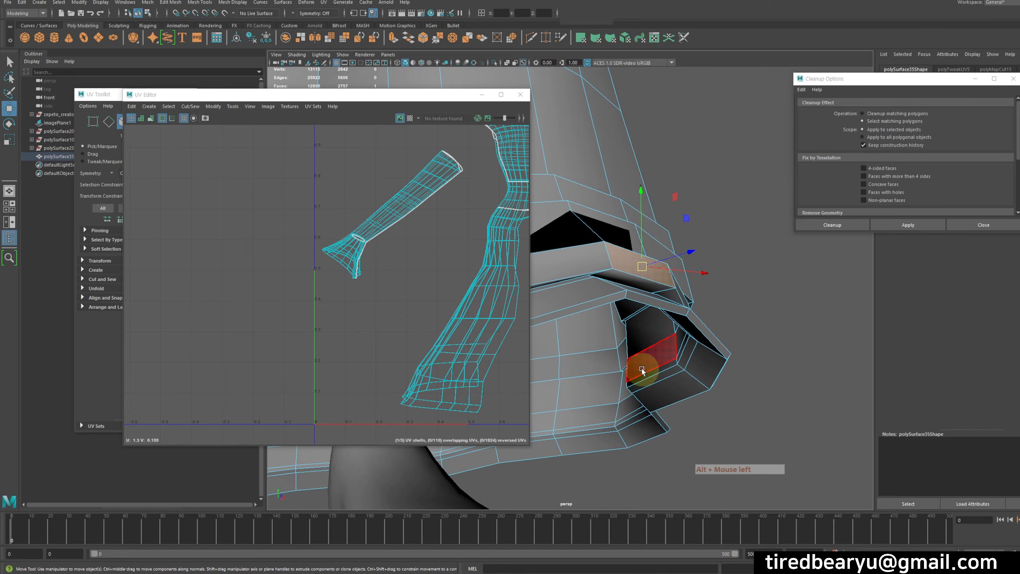
key(z)
Step: Try shifting the selected component on the inner side of the hem fold, and undo the shift
alt+drag(582, 224, 651, 255)
middle_drag(651, 255, 676, 262)
alt+drag(676, 262, 667, 282)
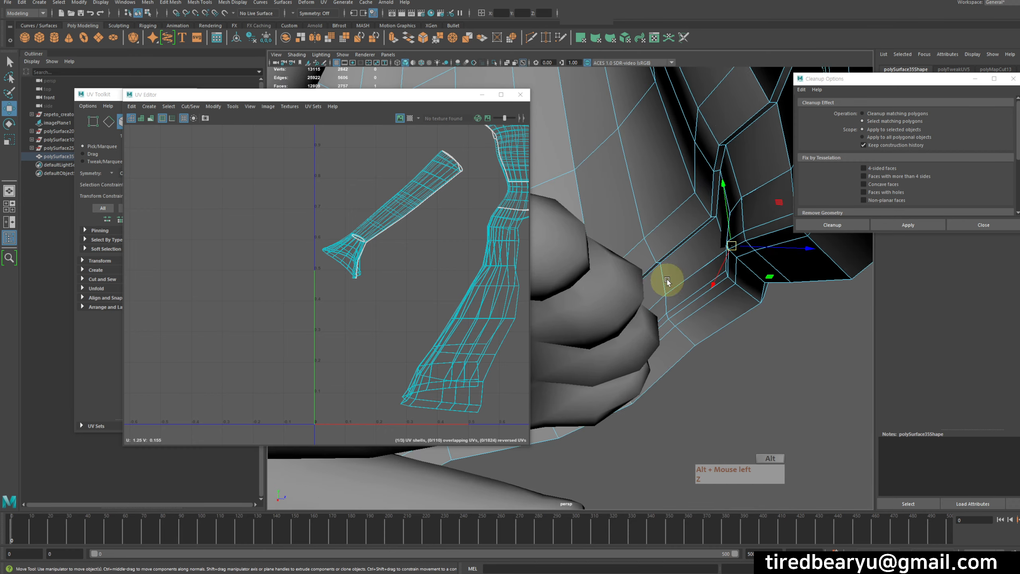
Step: Select the dress in object mode, apply the matching-polygon cleanup check and frame the selected hem geometry
alt+right_drag(667, 282, 615, 284)
alt+drag(615, 284, 592, 287)
alt+right_drag(592, 287, 557, 263)
alt+middle_drag(558, 263, 678, 260)
mouse_move(677, 216)
right_down()
mouse_move(717, 199)
mouse_move(679, 218)
right_up()
alt+drag(678, 218, 602, 218)
click(802, 299)
click(746, 307)
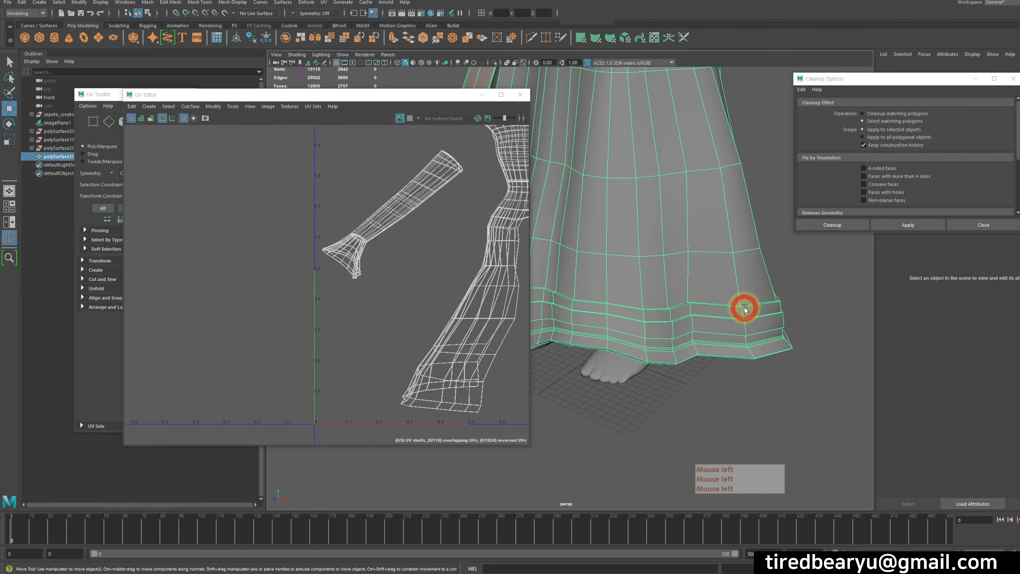
click(887, 226)
alt+right_drag(743, 258, 697, 253)
alt+drag(697, 253, 721, 243)
key(f)
Step: Try pulling the flagged hem face away from the skirt in different directions, undoing each move
alt+drag(659, 287, 702, 269)
alt+right_drag(701, 269, 620, 264)
alt+drag(620, 264, 653, 264)
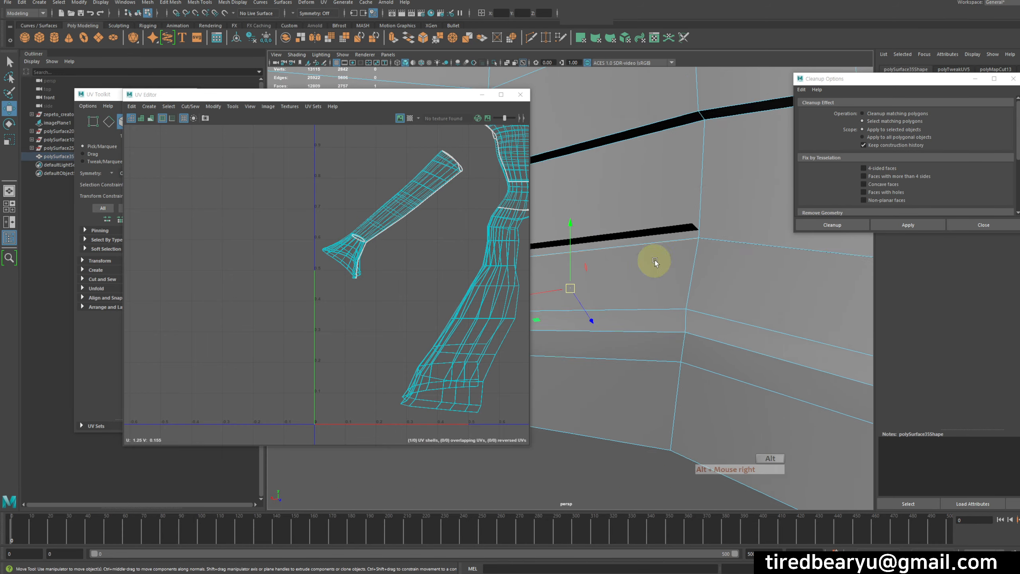
alt+middle_drag(654, 264, 723, 235)
alt+right_drag(723, 236, 663, 249)
mouse_move(652, 293)
mouse_down()
mouse_move(671, 292)
mouse_move(542, 267)
mouse_move(587, 269)
mouse_move(614, 322)
mouse_move(565, 303)
mouse_move(635, 307)
mouse_move(561, 301)
mouse_up()
key(z)
middle_drag(562, 302, 599, 306)
key(z)
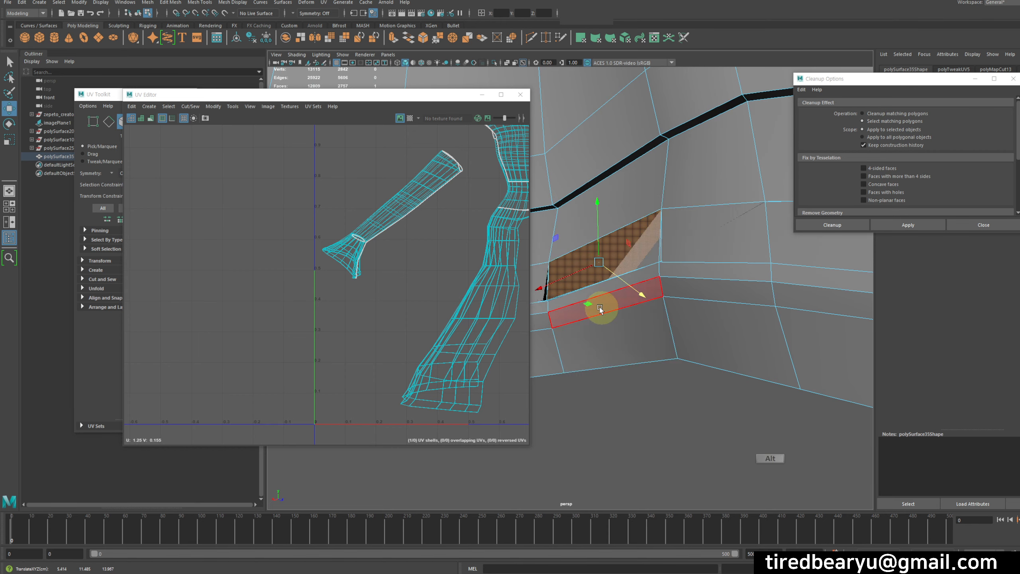
Step: Try moving the adjacent faces around the narrow hem strip outward, undo the move, and switch to wireframe display
alt+drag(602, 308, 635, 319)
alt+right_drag(635, 319, 595, 309)
alt+middle_drag(594, 307, 669, 289)
alt+drag(670, 289, 709, 253)
shift+click(598, 234)
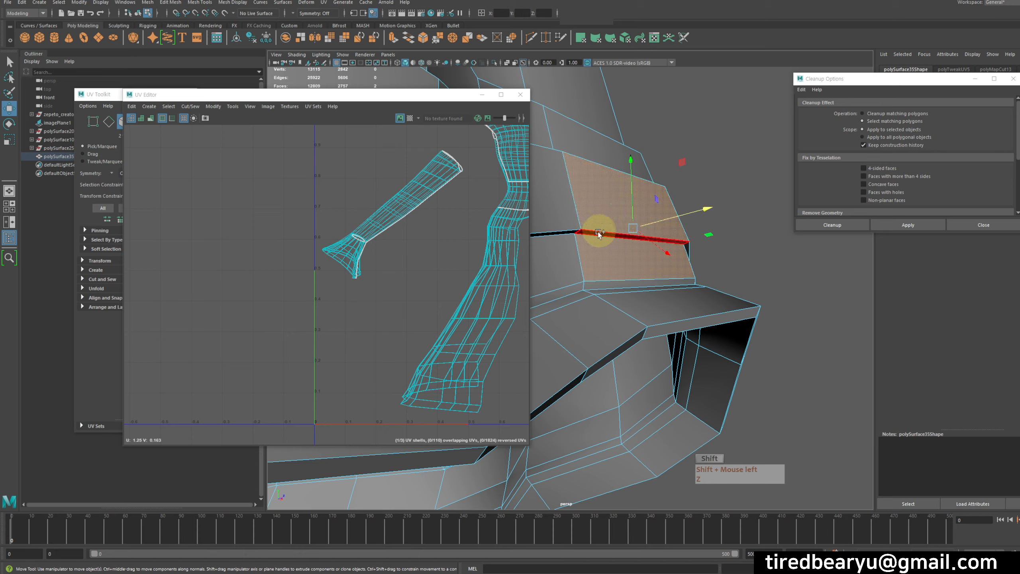
drag(703, 211, 759, 210)
alt+drag(758, 211, 723, 229)
alt+right_drag(703, 233, 686, 236)
mouse_move(685, 236)
alt+mouse_down()
mouse_move(702, 246)
mouse_move(585, 265)
mouse_move(594, 239)
mouse_move(647, 247)
mouse_move(688, 273)
mouse_move(661, 292)
mouse_move(720, 296)
mouse_move(628, 272)
alt+mouse_up()
key(4)
key(ctrl+z)
Step: Select an edge along the narrow hem strip in edge mode and examine its connections
click(579, 326)
right_drag(634, 260, 634, 231)
click(634, 230)
alt+drag(668, 266, 688, 276)
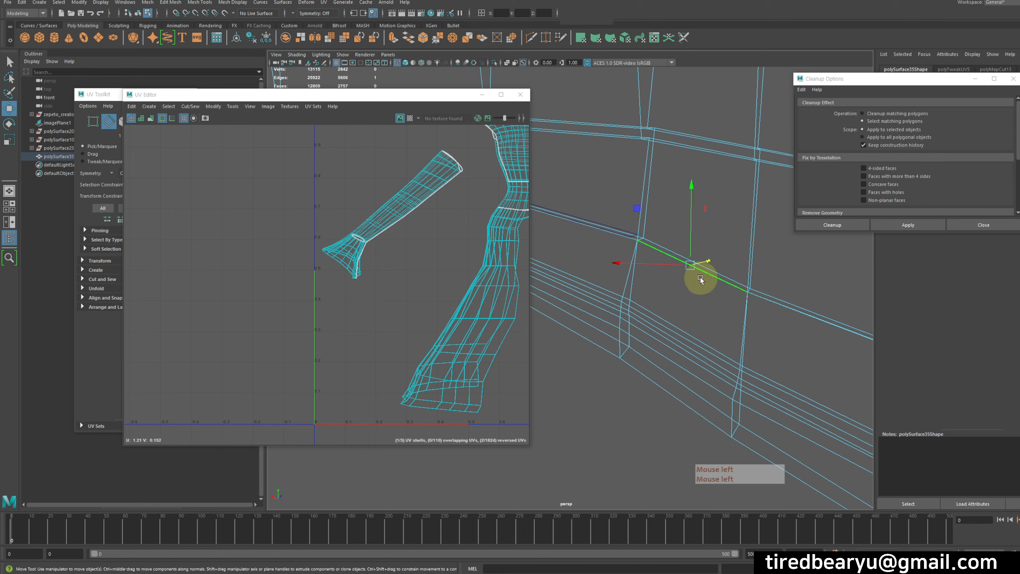
alt+drag(594, 232, 643, 257)
alt+drag(728, 287, 633, 251)
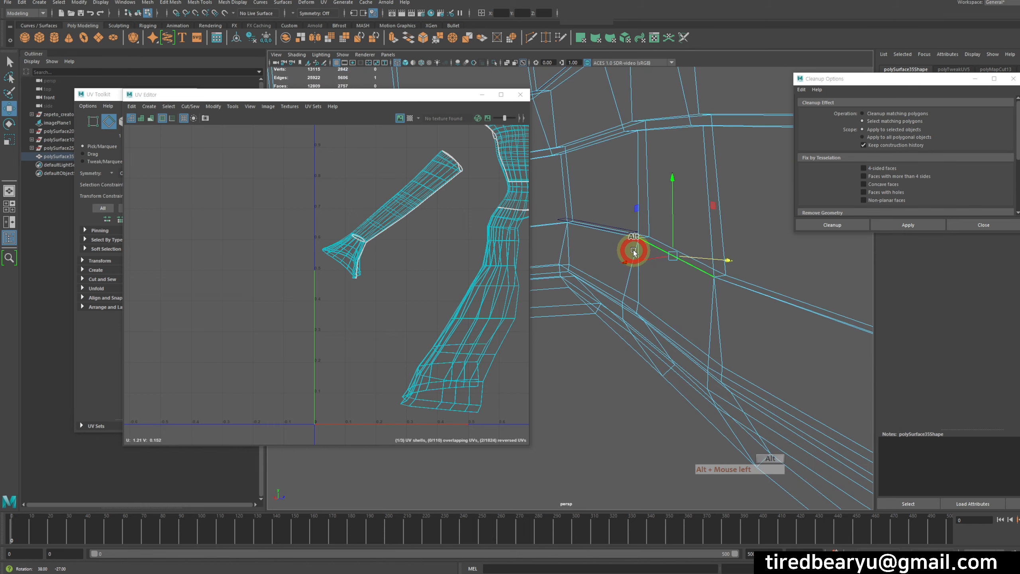
Step: Examine the narrow hem strip from several angles, switching to shaded display to see how it joins the skirt
alt+middle_drag(675, 296, 663, 247)
alt+right_drag(675, 244, 658, 242)
alt+drag(689, 243, 632, 233)
alt+right_drag(633, 234, 565, 234)
alt+middle_drag(590, 241, 712, 246)
alt+drag(711, 246, 642, 260)
alt+middle_drag(643, 259, 751, 260)
mouse_move(752, 260)
alt+mouse_down()
mouse_move(712, 261)
mouse_move(683, 239)
mouse_move(733, 240)
mouse_move(745, 251)
mouse_move(695, 248)
alt+mouse_up()
key(5)
mouse_move(684, 257)
alt+right_down()
mouse_move(692, 256)
mouse_move(677, 257)
alt+right_up()
mouse_move(676, 257)
alt+mouse_down()
mouse_move(662, 260)
mouse_move(673, 265)
alt+mouse_up()
alt+middle_drag(675, 268, 745, 251)
right_click(716, 253)
alt+right_drag(745, 251, 735, 248)
alt+drag(735, 248, 734, 240)
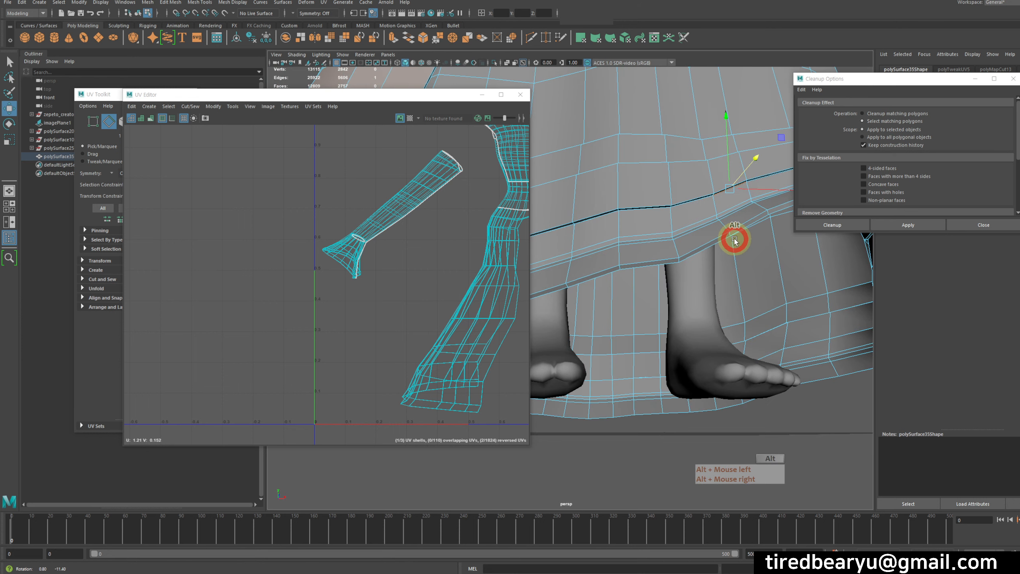
Step: Select the face loops around the skirt's hem strip, grow the selection to the adjoining hem faces, and delete them all
click(703, 249)
right_drag(688, 245, 690, 258)
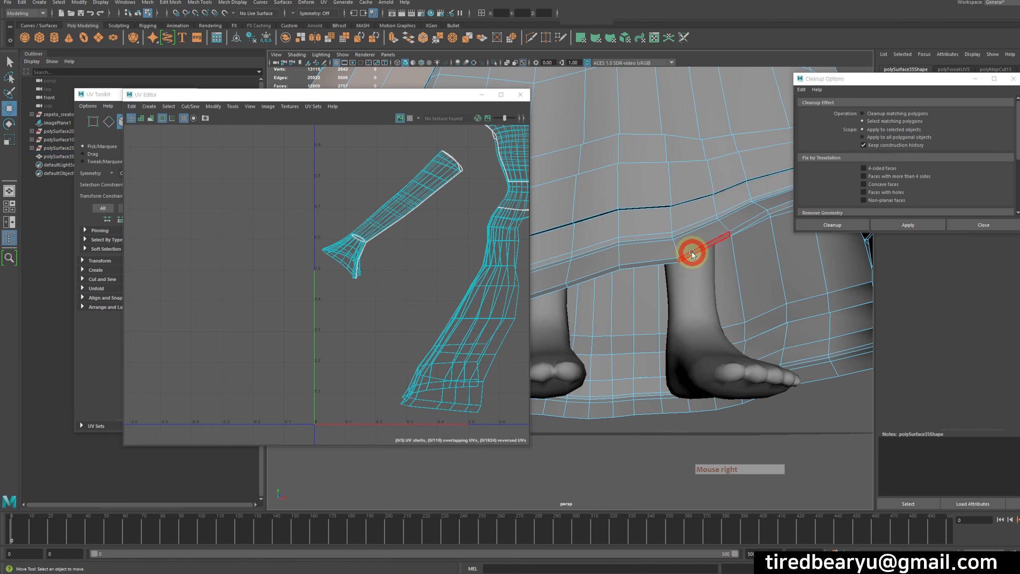
click(746, 226)
shift+double_click(746, 226)
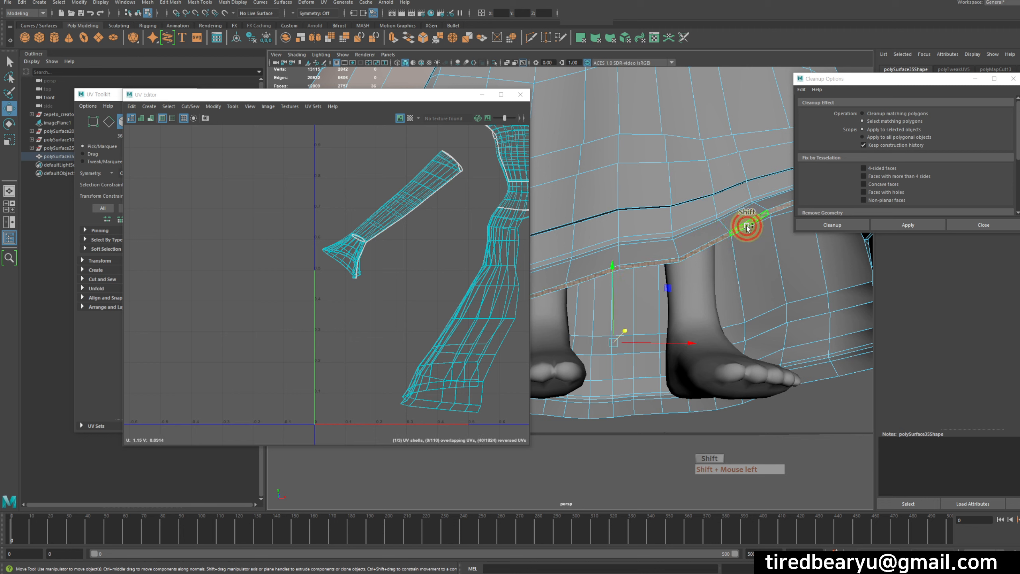
alt+middle_drag(766, 268, 807, 244)
alt+right_drag(808, 243, 714, 244)
alt+drag(754, 228, 729, 308)
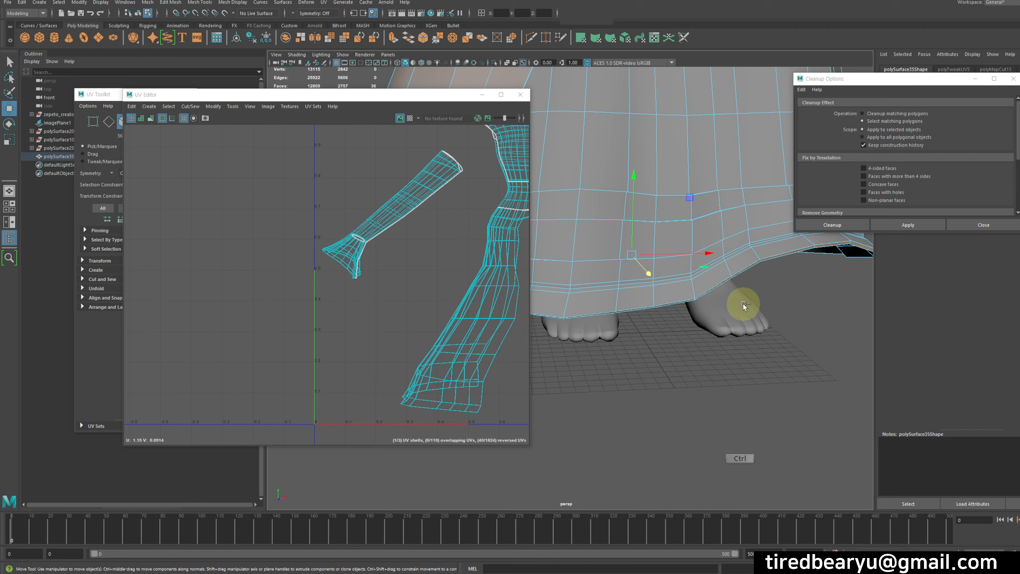
alt+drag(729, 308, 683, 299)
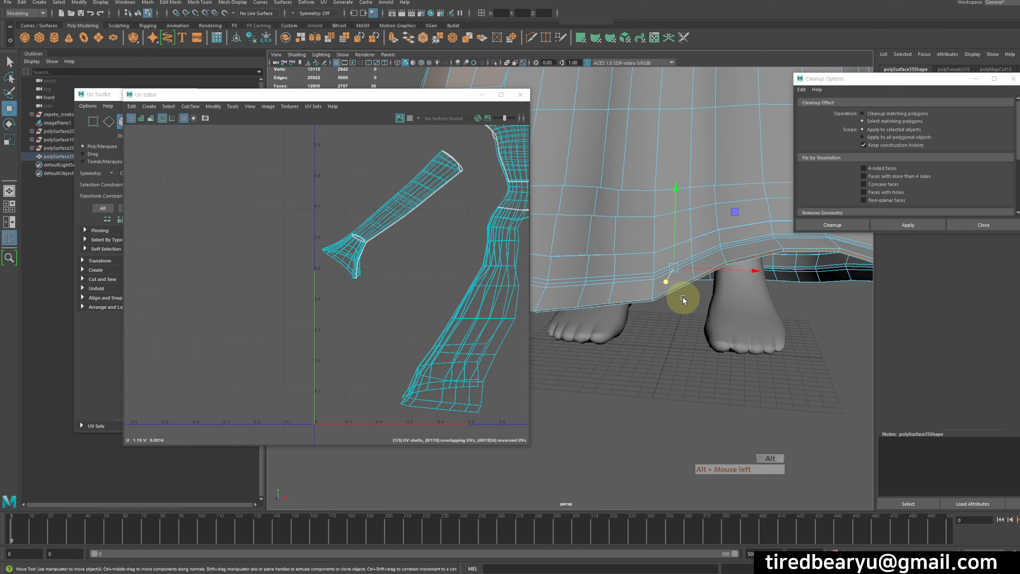
shift+double_click(683, 300)
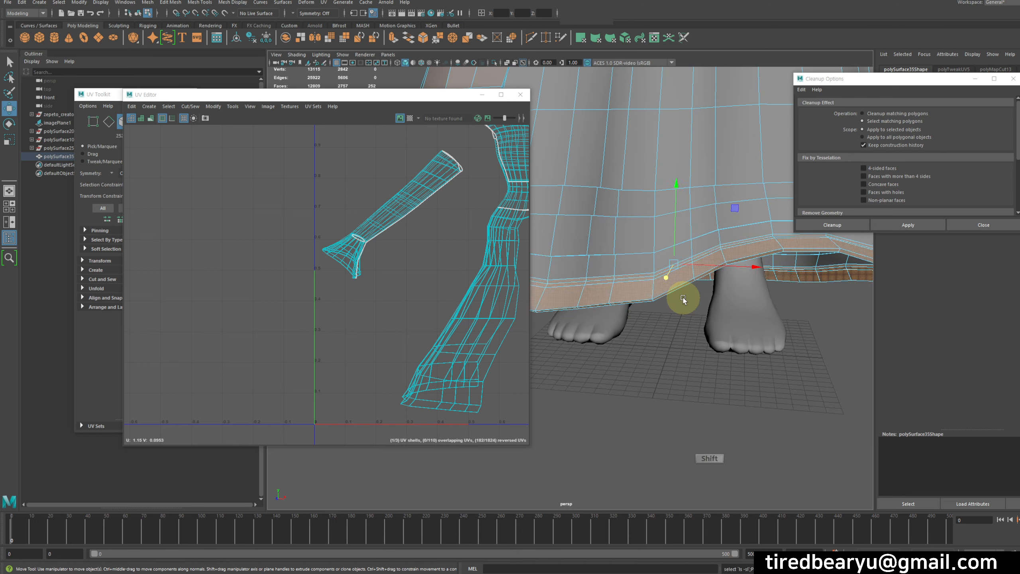
key(shift+period)
alt+drag(742, 326, 727, 294)
alt+middle_drag(744, 304, 701, 363)
alt+drag(702, 363, 717, 343)
alt+right_drag(717, 343, 747, 347)
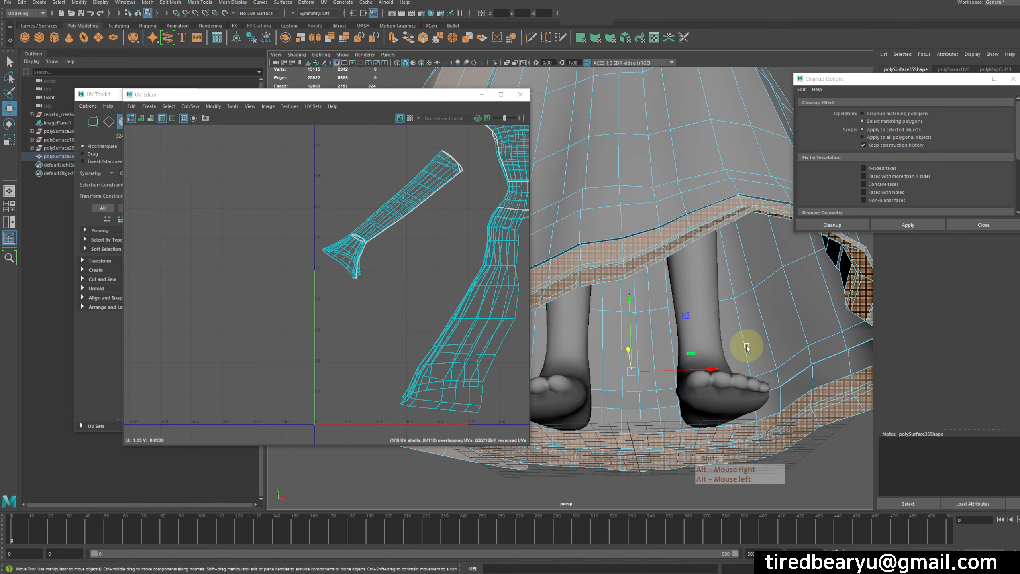
key(shift+period)
key(Delete)
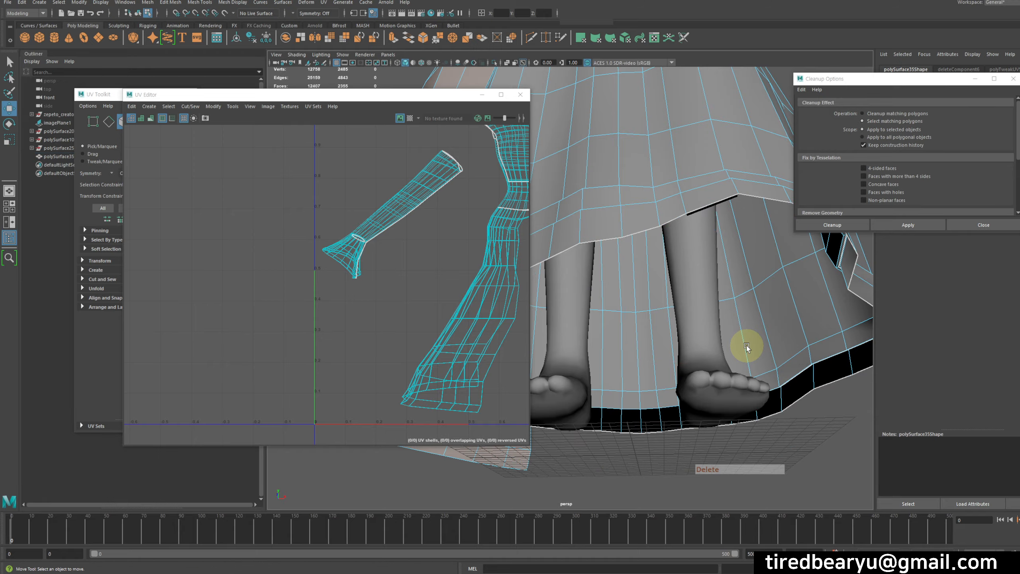
Step: Return the dress to object mode, clear the selection and close the cleanup options
alt+drag(574, 200, 680, 250)
alt+right_drag(680, 251, 635, 158)
right_drag(635, 158, 682, 130)
alt+middle_drag(674, 169, 688, 215)
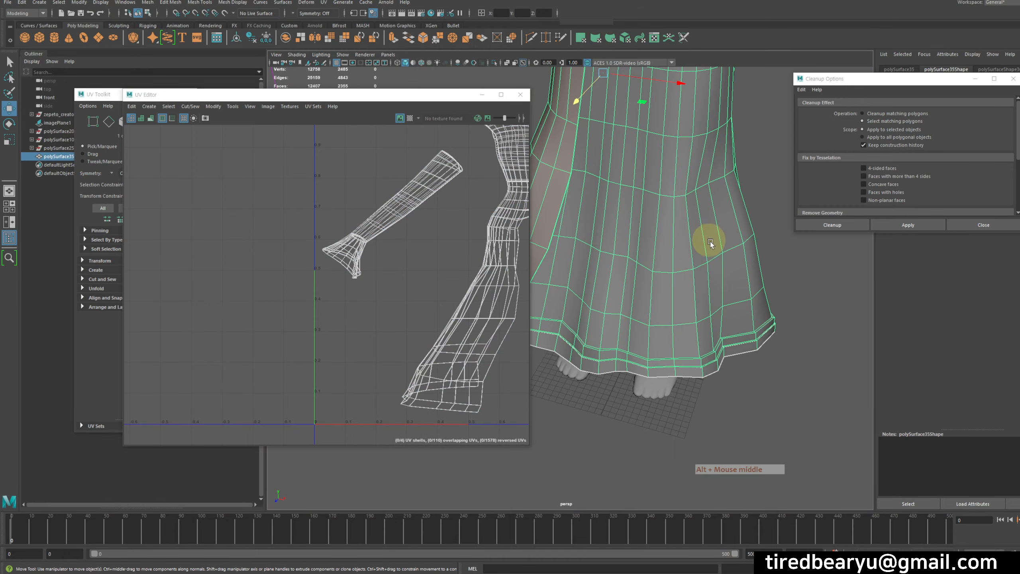
click(788, 273)
click(750, 274)
click(850, 251)
alt+right_drag(850, 251, 608, 234)
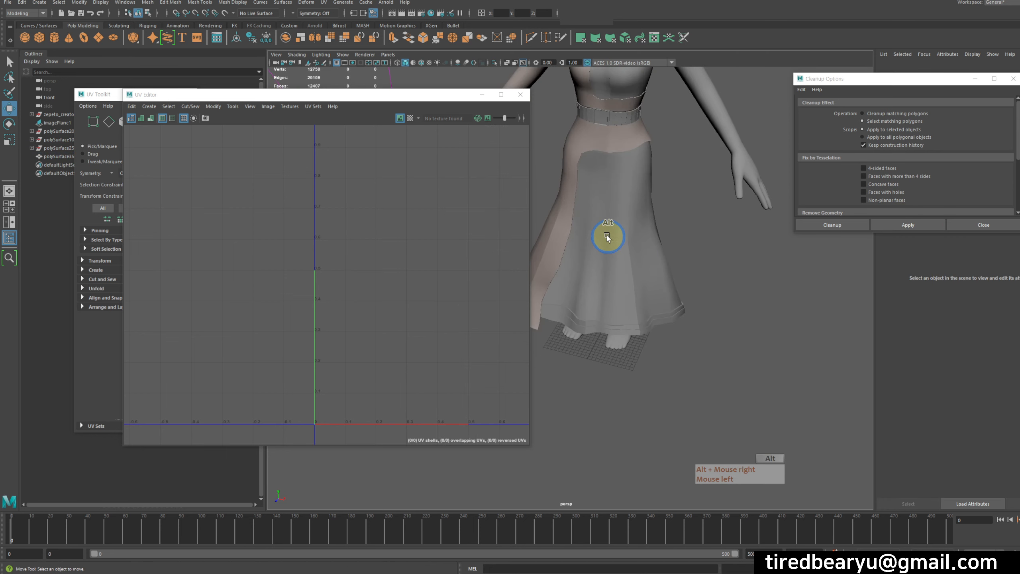
alt+middle_drag(608, 235, 684, 237)
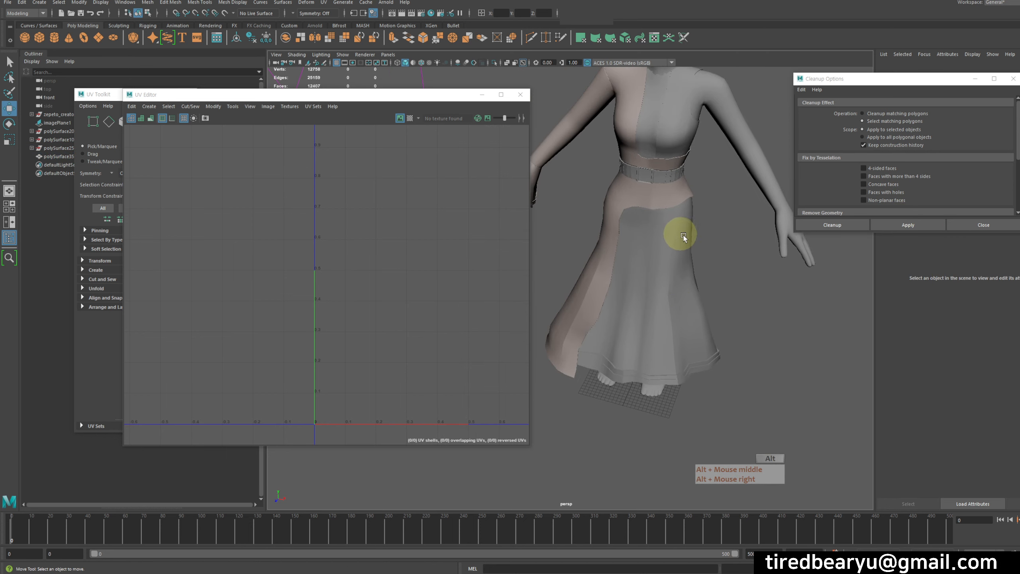
click(981, 226)
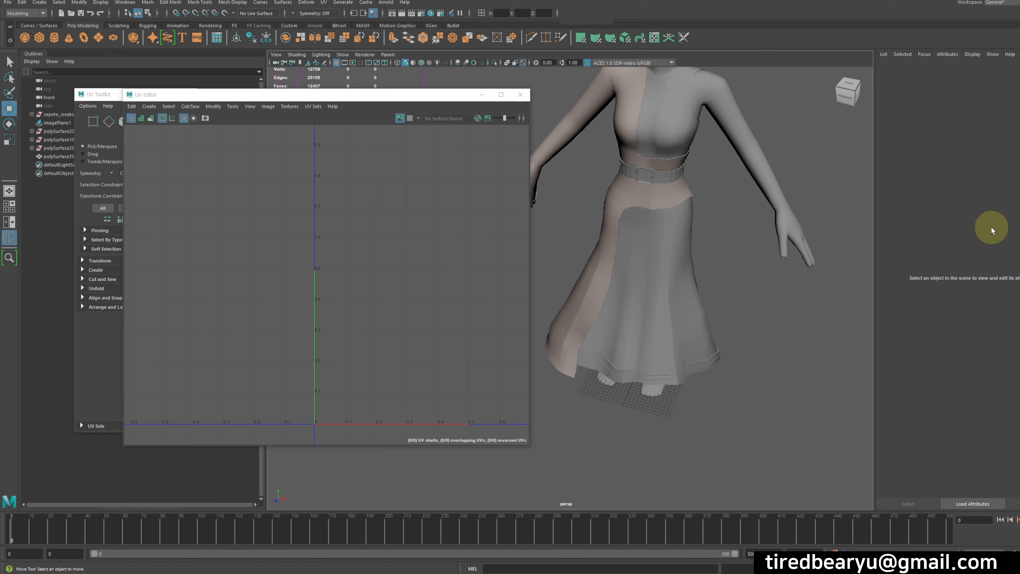
Step: Select the dress and try unfolding its sleeve UV shell
alt+drag(727, 332, 713, 311)
alt+middle_drag(713, 314, 717, 304)
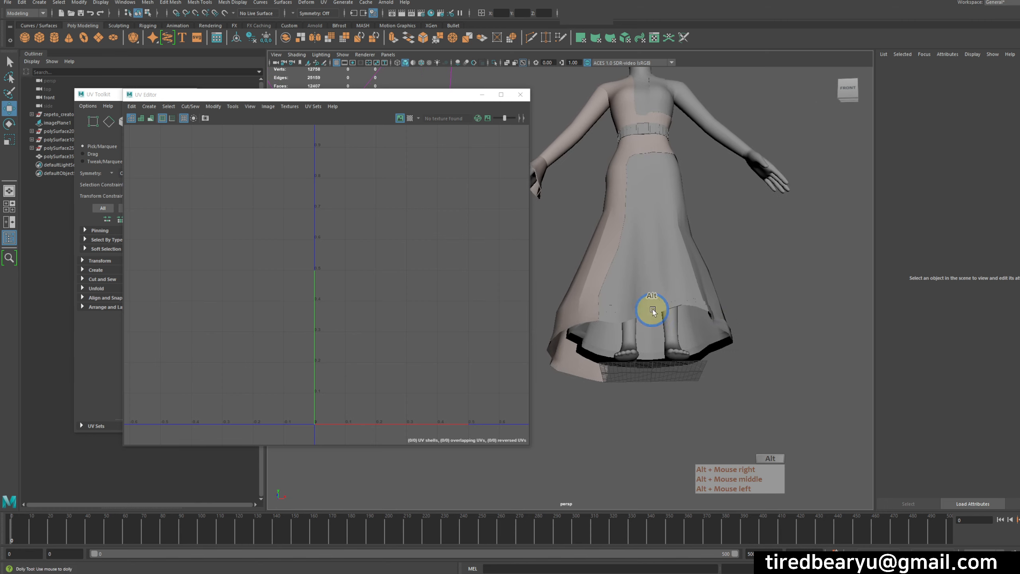
alt+right_drag(652, 309, 726, 324)
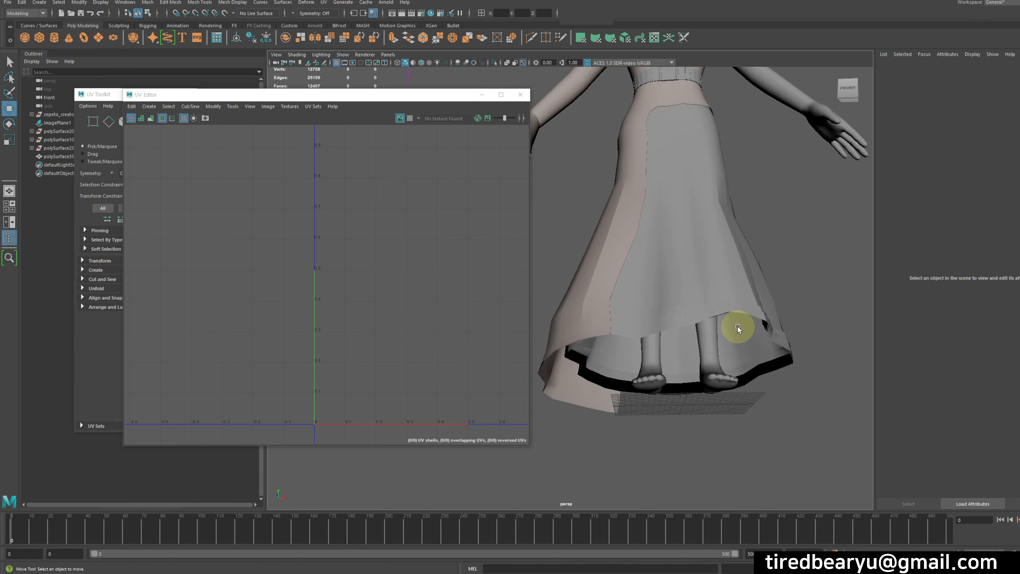
click(691, 256)
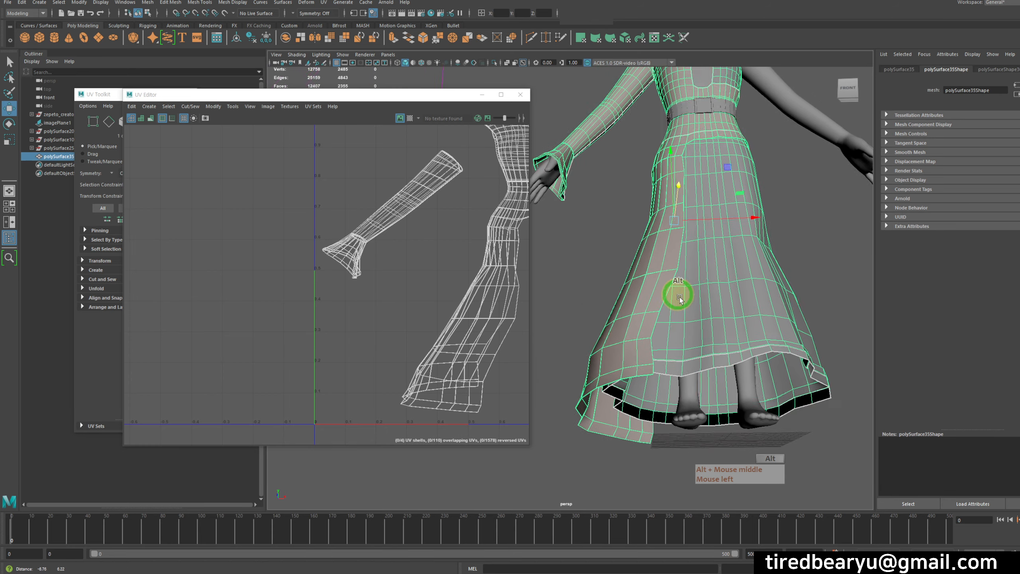
right_drag(406, 194, 388, 195)
click(392, 214)
click(227, 106)
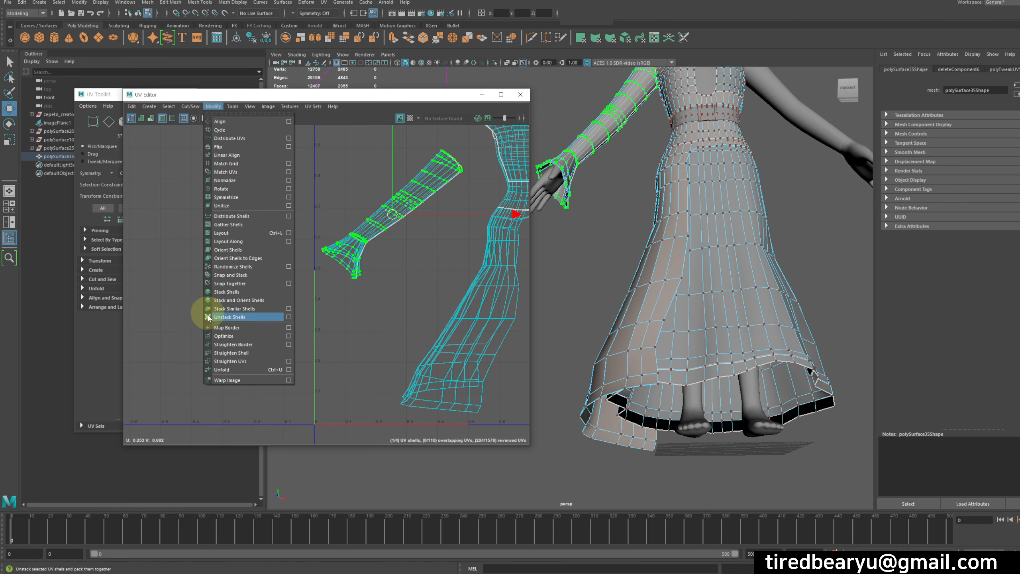
click(225, 364)
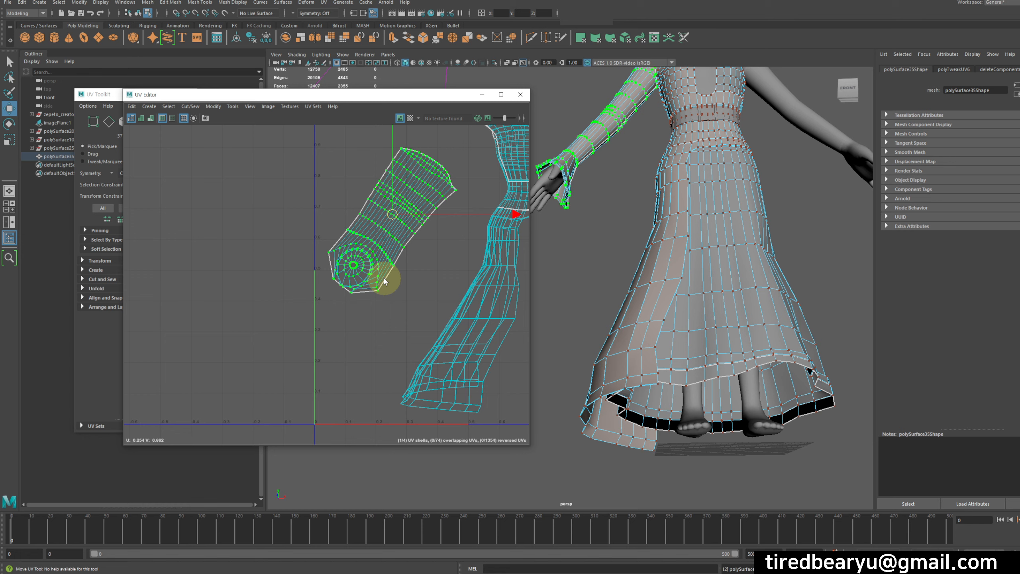
Step: Try selecting an edge loop on the sleeve's flared cuff, and clear the selection
alt+middle_drag(654, 267, 750, 341)
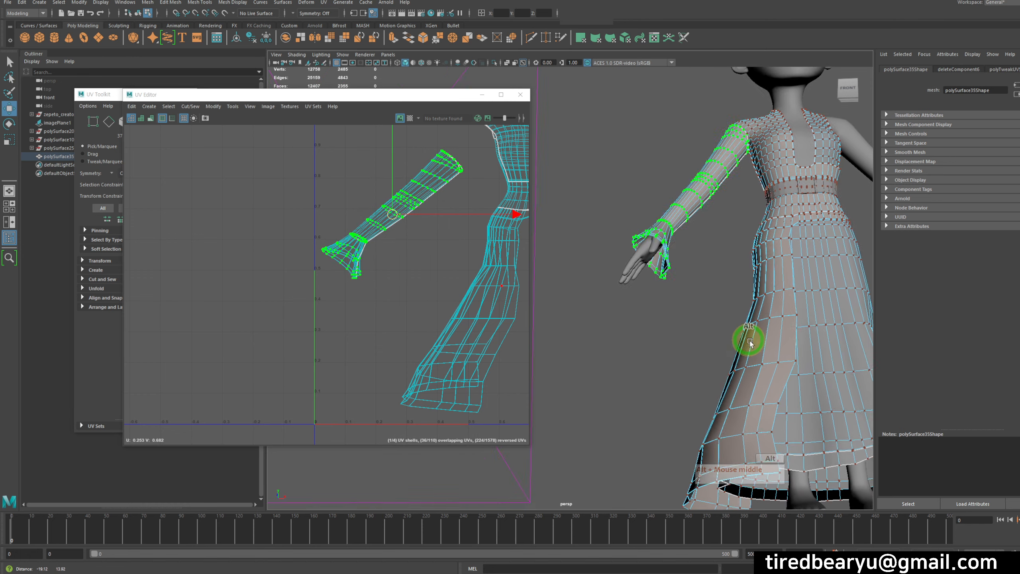
alt+right_drag(750, 342, 830, 342)
alt+middle_drag(829, 342, 728, 269)
alt+drag(728, 269, 758, 239)
alt+right_drag(321, 270, 710, 266)
right_drag(709, 266, 701, 247)
double_click(699, 258)
alt+drag(692, 270, 572, 298)
alt+middle_drag(791, 285, 765, 354)
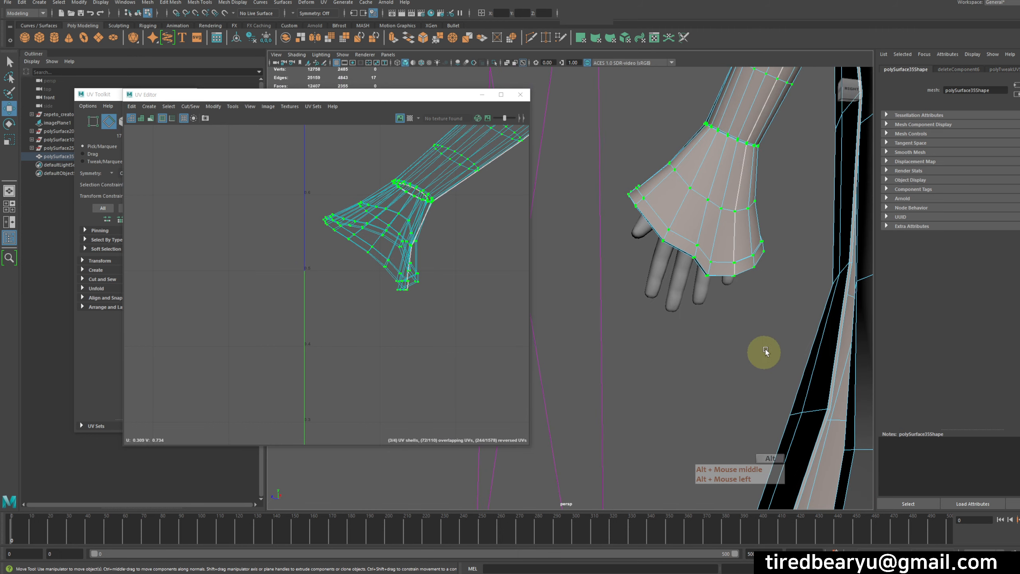
click(756, 325)
Step: Select the edge loop running lengthwise through the cuff in edge mode and examine its path along the dress
right_drag(741, 248, 746, 225)
double_click(733, 233)
alt+drag(732, 239, 773, 270)
key(f)
alt+drag(722, 312, 663, 266)
alt+middle_drag(623, 208, 672, 313)
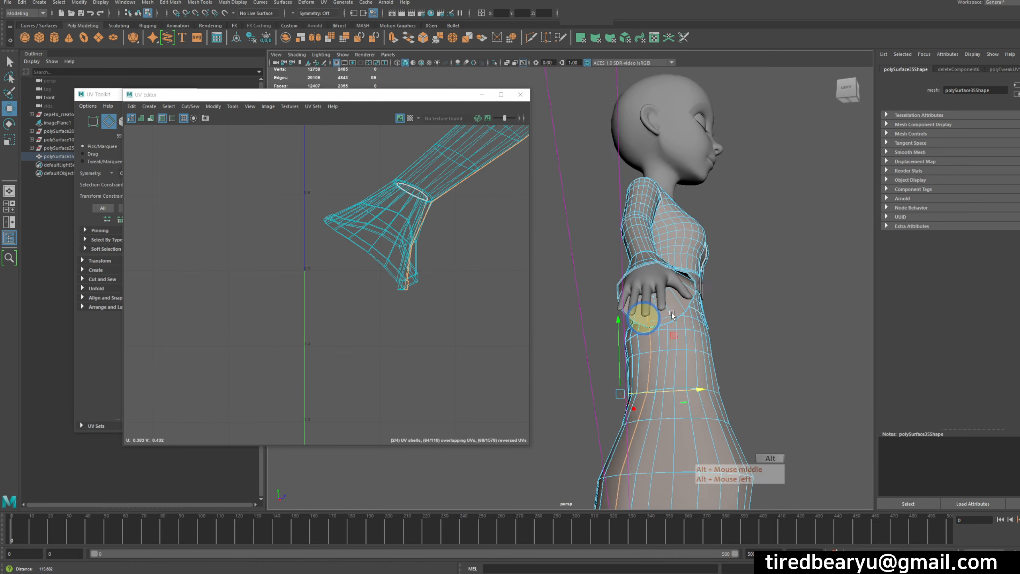
alt+drag(672, 314, 759, 270)
alt+drag(745, 265, 639, 280)
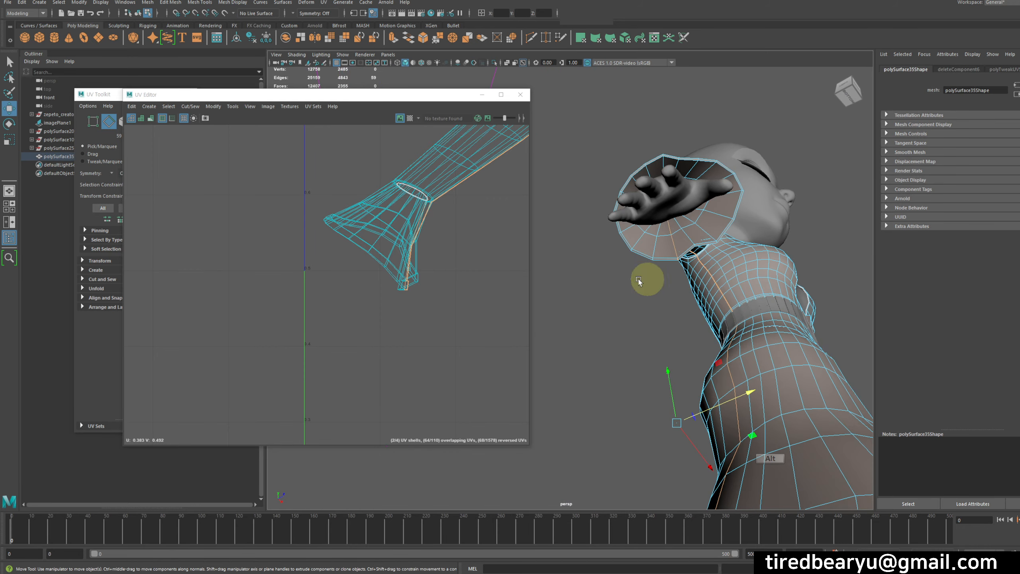
Step: Select the sleeve's lengthwise UV border edges and inspect the matching seam under the arm
alt+middle_drag(446, 256, 374, 348)
alt+middle_drag(512, 220, 361, 239)
alt+right_drag(282, 215, 528, 295)
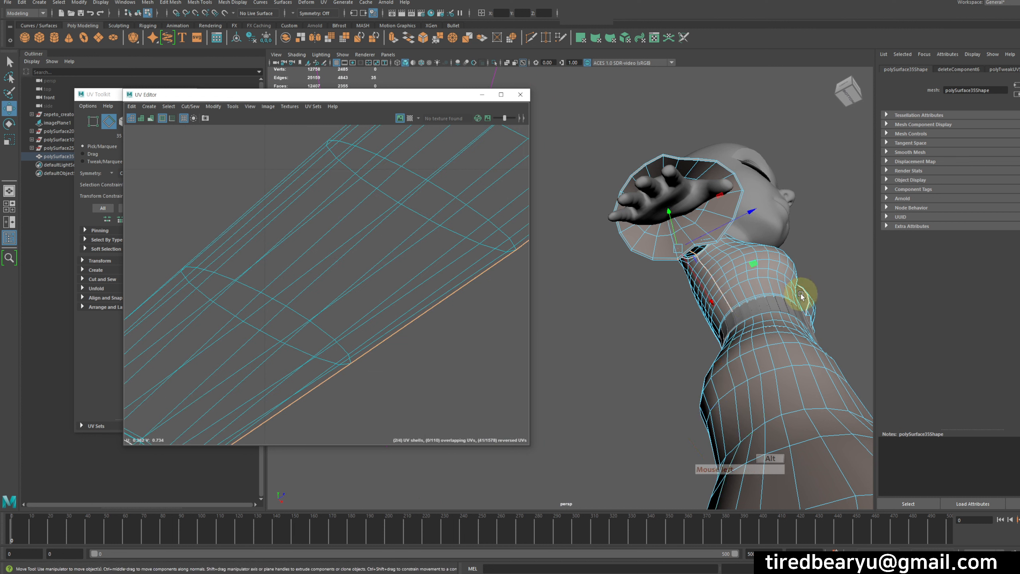
alt+drag(801, 296, 768, 305)
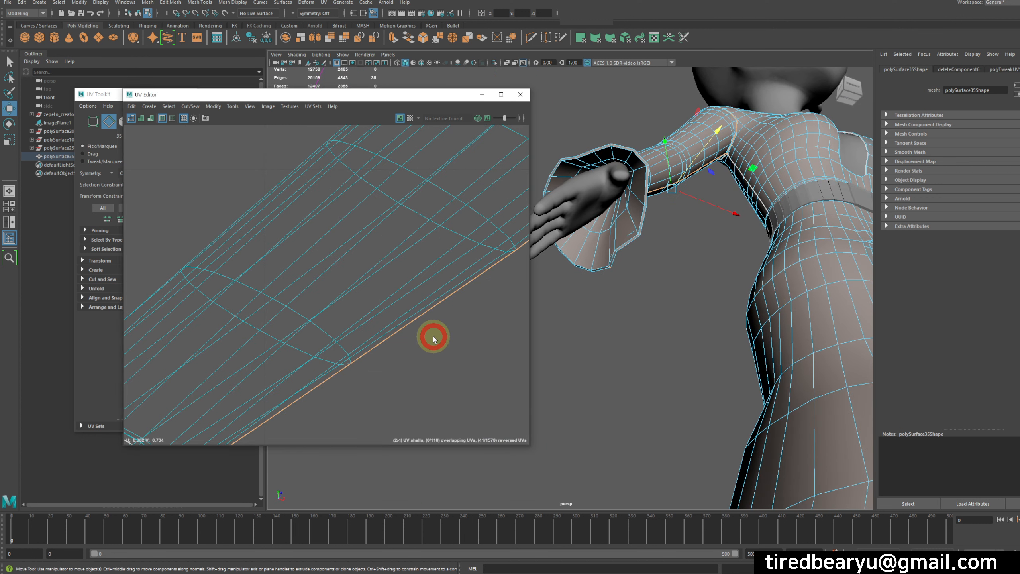
click(421, 320)
alt+drag(642, 318, 660, 294)
alt+right_drag(660, 294, 664, 218)
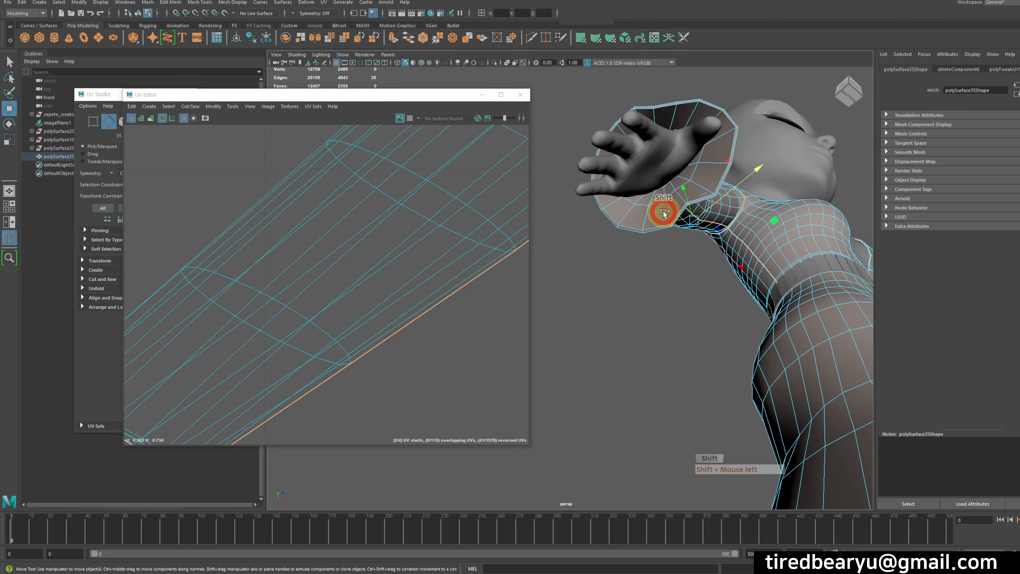
Step: Compare the highlighted seam edges on the dress with their positions in the sleeve and body UV shells
alt+drag(679, 257, 679, 276)
alt+right_drag(679, 276, 556, 265)
alt+middle_drag(556, 265, 630, 243)
alt+right_drag(375, 294, 300, 285)
alt+middle_drag(462, 307, 336, 294)
alt+right_drag(342, 293, 316, 284)
alt+middle_drag(361, 281, 368, 282)
alt+right_drag(381, 281, 364, 282)
alt+drag(737, 316, 699, 251)
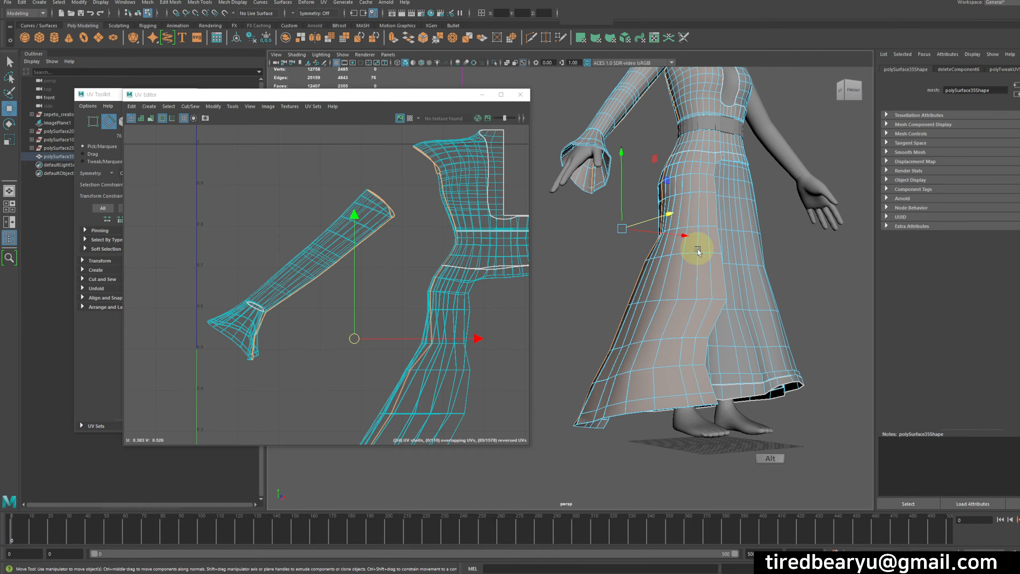
alt+middle_drag(700, 250, 707, 285)
mouse_move(707, 285)
alt+mouse_down()
mouse_move(724, 289)
mouse_move(705, 283)
alt+mouse_up()
alt+drag(717, 208, 720, 257)
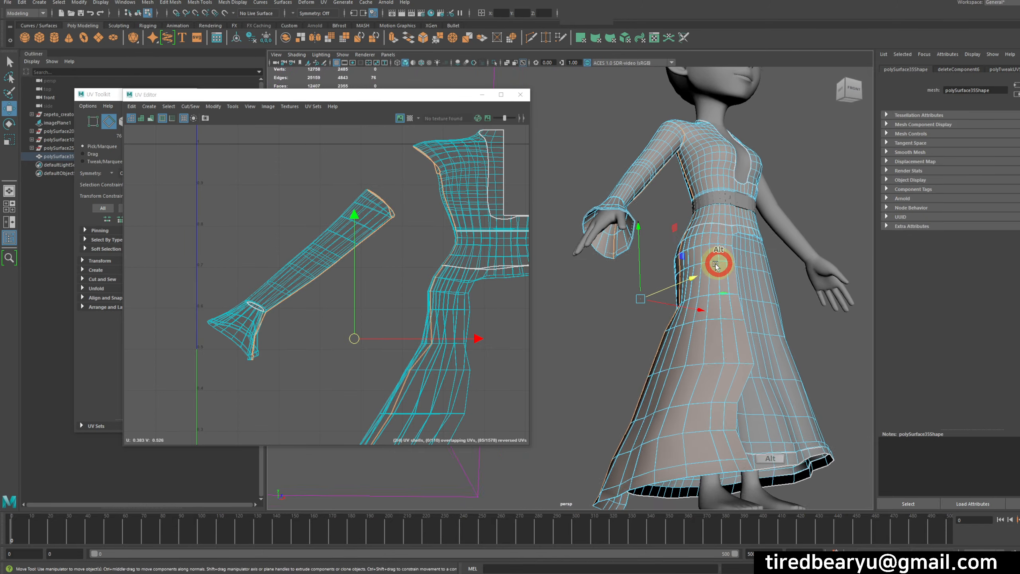
alt+right_drag(720, 257, 754, 247)
alt+drag(754, 247, 748, 261)
Step: Check an upper-sleeve edge, and select the lengthwise edge loop inside the flared cuff
right_drag(647, 202, 647, 177)
click(670, 177)
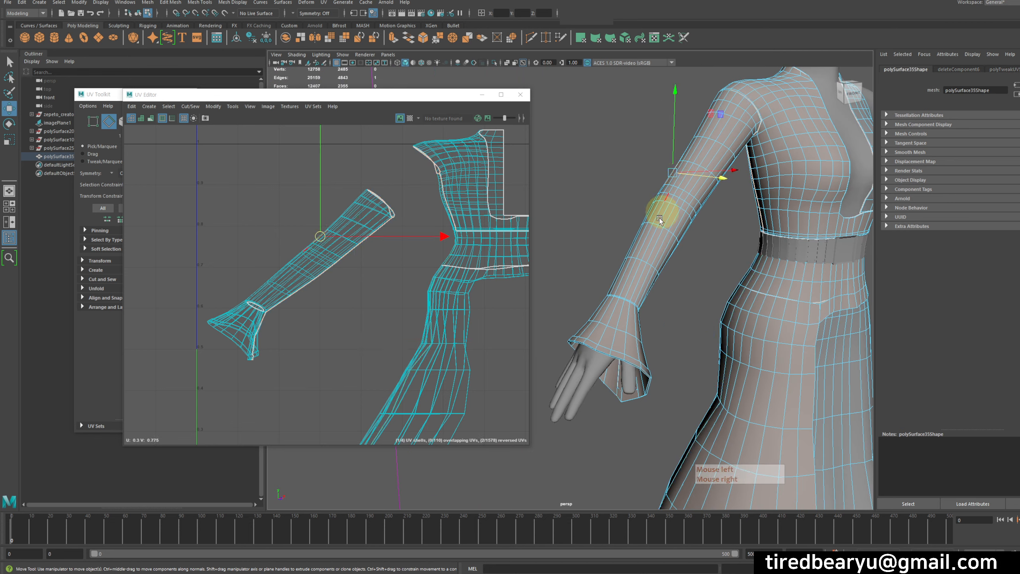
alt+drag(662, 213, 679, 200)
alt+right_drag(679, 200, 710, 195)
alt+middle_drag(710, 194, 692, 251)
right_drag(642, 283, 647, 255)
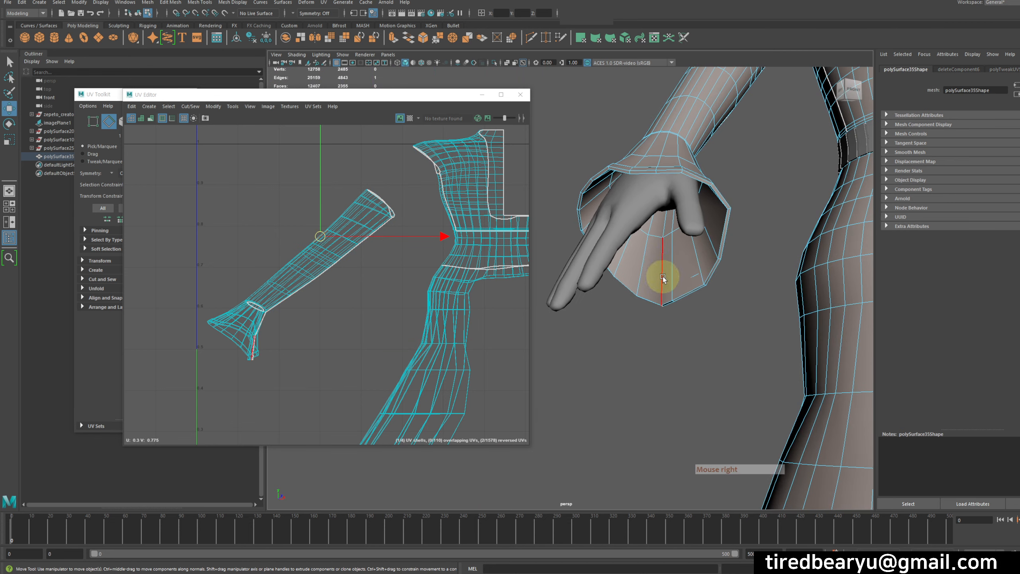
mouse_move(667, 284)
alt+mouse_down()
mouse_move(674, 255)
mouse_move(683, 321)
mouse_move(719, 306)
mouse_move(704, 314)
mouse_move(704, 330)
mouse_move(732, 337)
mouse_move(736, 316)
alt+mouse_up()
Step: Examine the cuff's selected edge loop in wireframe display from below and behind, and return to shaded display
key(5)
key(4)
alt+right_drag(737, 315, 746, 309)
alt+middle_drag(746, 309, 795, 331)
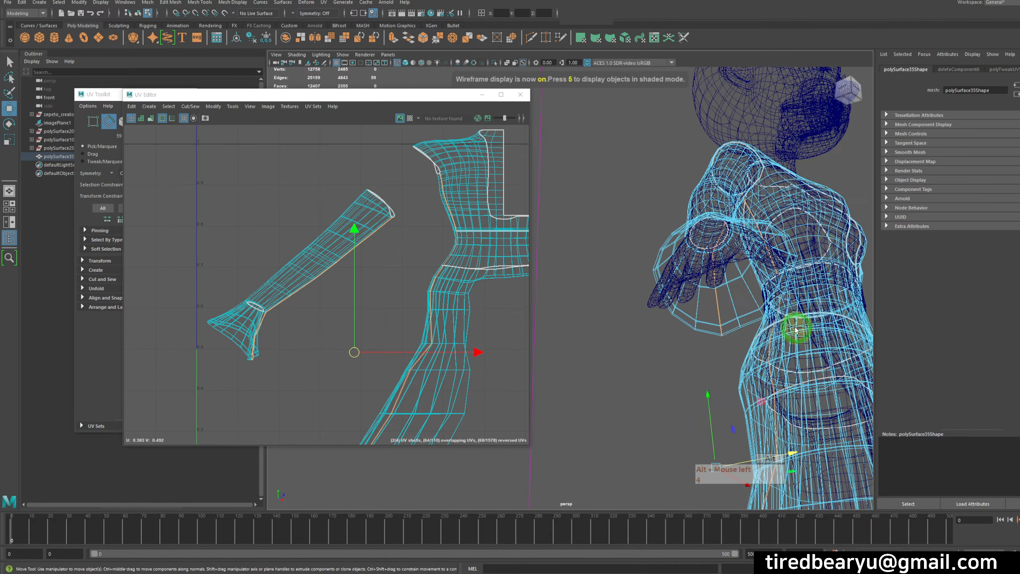
mouse_move(795, 330)
alt+mouse_down()
mouse_move(660, 270)
mouse_move(660, 314)
mouse_move(638, 240)
alt+mouse_up()
key(5)
alt+right_drag(638, 240, 586, 204)
alt+middle_drag(585, 204, 701, 197)
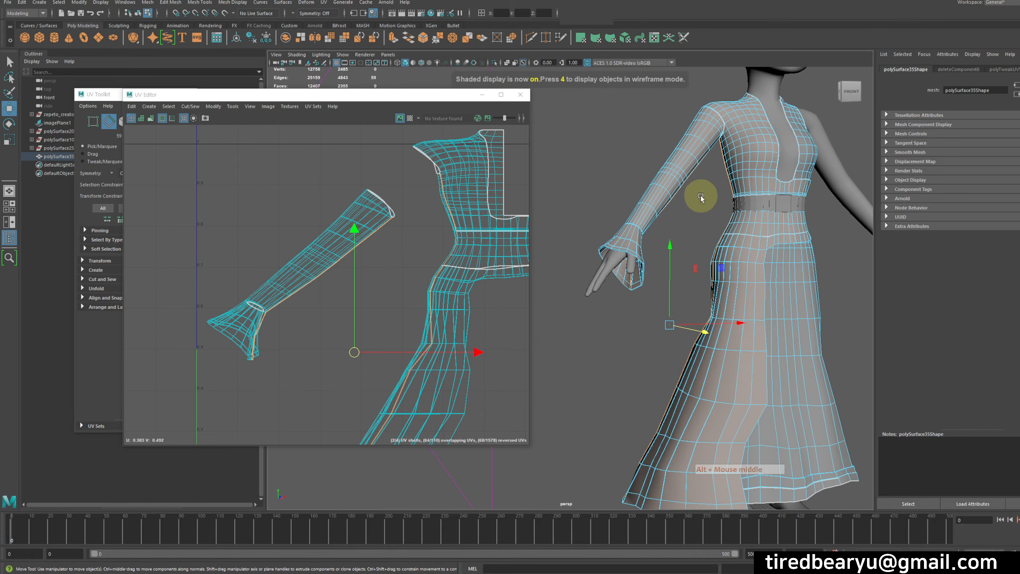
Step: Clear the selection and select the border edge loop along the sleeve's UV shell beside the cuff
alt+right_drag(701, 196, 720, 212)
alt+middle_drag(720, 212, 650, 201)
alt+right_drag(432, 173, 416, 290)
click(414, 340)
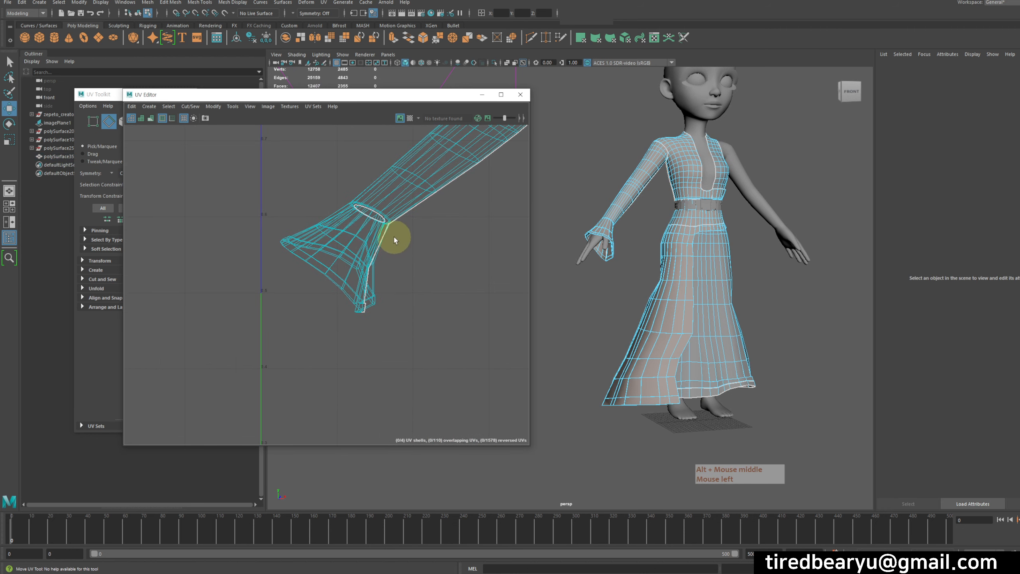
double_click(397, 219)
alt+right_drag(417, 235, 437, 252)
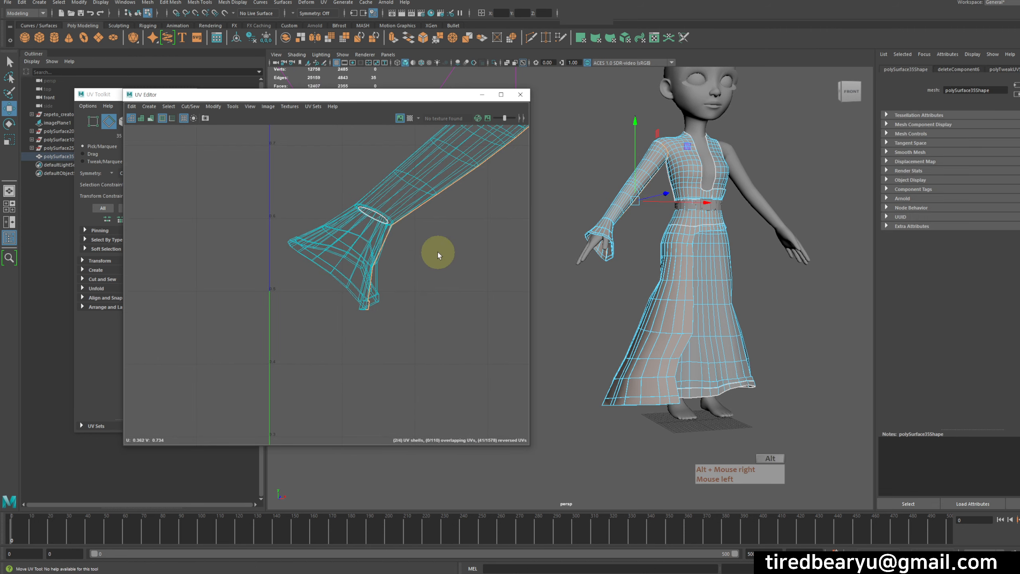
Step: Frame the selected sleeve seam and examine its path under the arm and into the bodice using wireframe display
mouse_move(698, 295)
alt+mouse_down()
mouse_move(685, 289)
mouse_move(697, 269)
mouse_move(689, 296)
alt+mouse_up()
key(f)
alt+middle_drag(689, 300, 757, 302)
alt+drag(757, 303, 756, 331)
alt+middle_drag(756, 330, 720, 259)
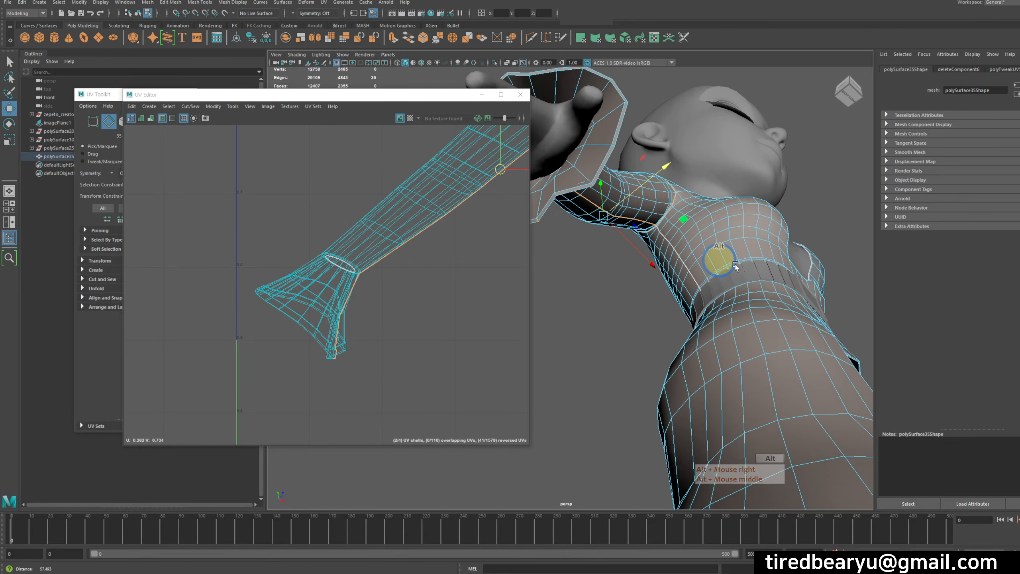
alt+right_drag(720, 259, 834, 284)
key(4)
alt+drag(820, 309, 775, 322)
alt+right_drag(775, 322, 656, 232)
alt+middle_drag(656, 232, 659, 273)
alt+drag(659, 274, 685, 277)
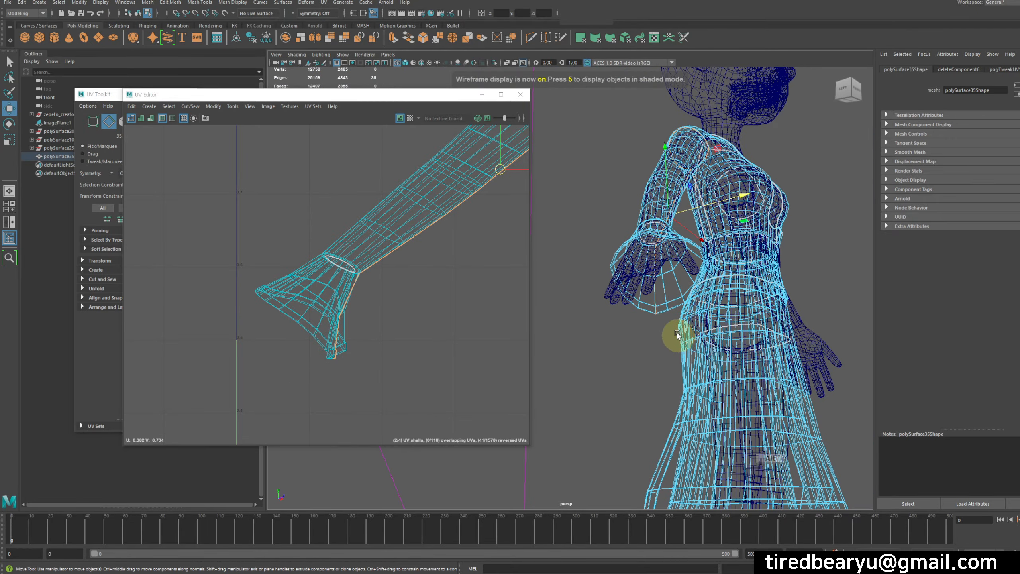
Step: Examine the sleeve seam from below in shaded display, together with the cuff's end in the UV layout
alt+drag(678, 333, 684, 280)
mouse_move(684, 280)
alt+right_down()
mouse_move(706, 284)
mouse_move(670, 287)
mouse_move(747, 292)
alt+right_up()
key(5)
alt+middle_drag(747, 291, 838, 320)
alt+right_drag(309, 325, 517, 356)
alt+drag(709, 298, 821, 267)
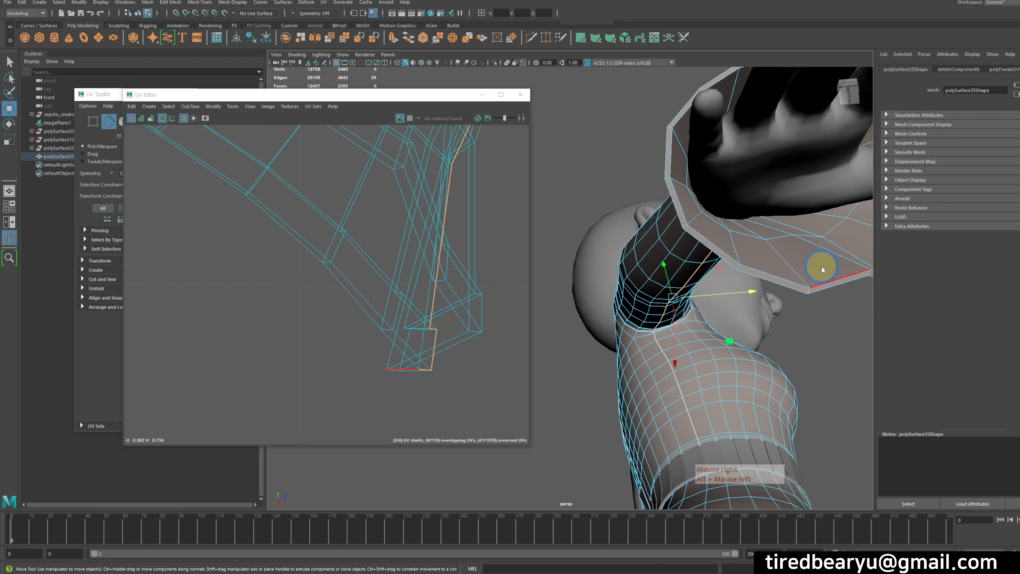
Step: Check a face inside the flared cuff against its UV shell, and select the adjoining lengthwise edges
right_drag(822, 267, 823, 289)
click(822, 268)
key(w)
middle_drag(833, 332, 837, 319)
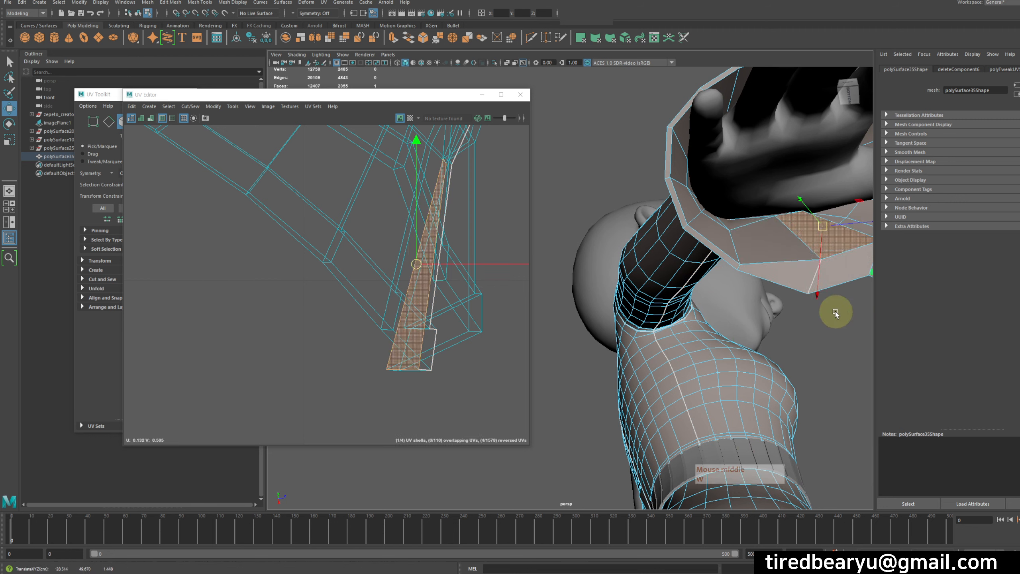
click(785, 260)
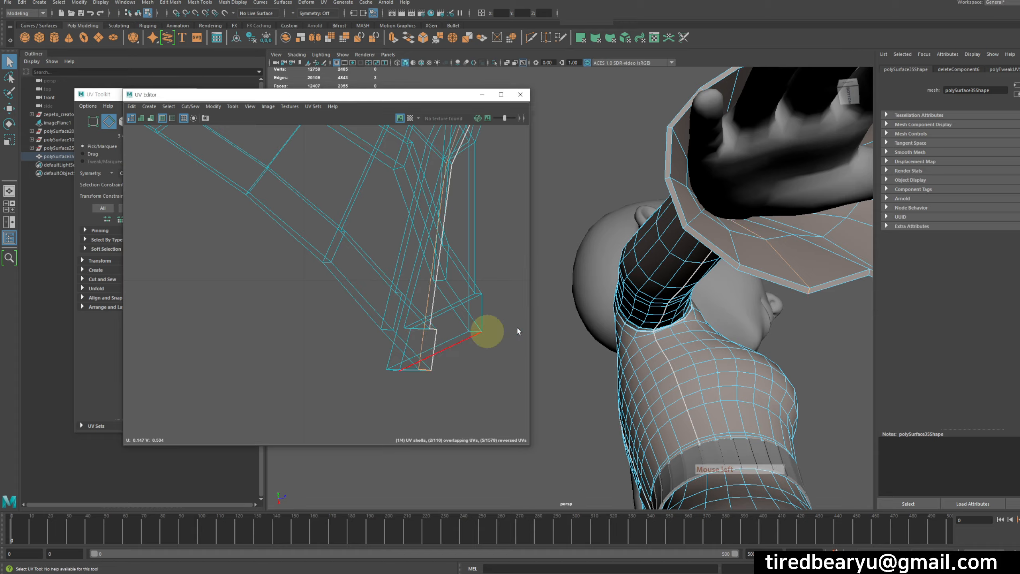
Step: Check the selected lengthwise sleeve and cuff seam in wireframe display, and cut the UVs along it
alt+drag(699, 293, 676, 280)
alt+right_drag(676, 280, 337, 237)
alt+drag(639, 278, 605, 336)
key(4)
alt+right_drag(605, 336, 639, 342)
alt+middle_drag(639, 342, 675, 348)
alt+drag(675, 348, 595, 337)
alt+right_drag(456, 381, 511, 371)
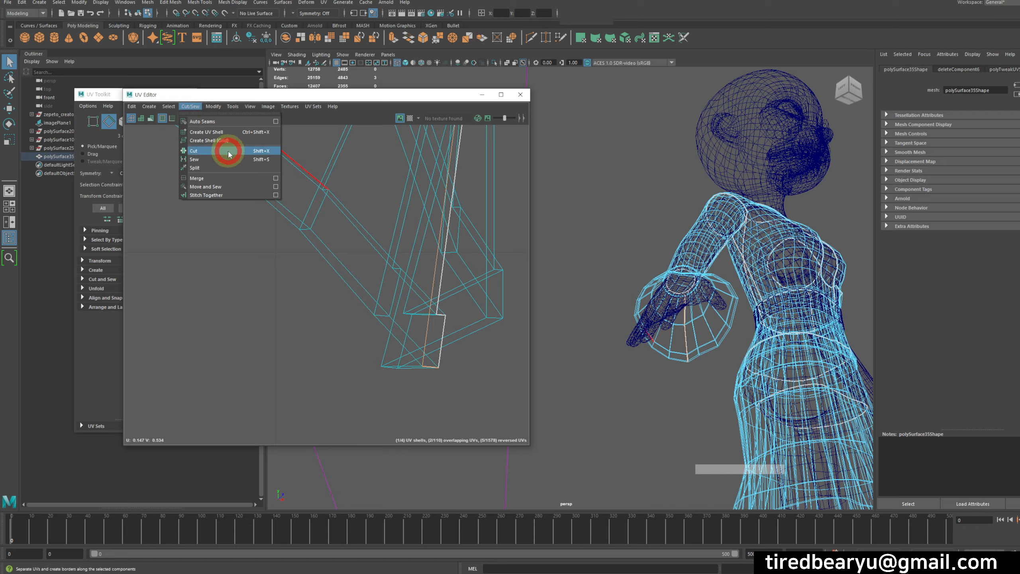
alt+drag(692, 342, 658, 361)
click(687, 376)
Step: Select the whole UV shell of the cut sleeve and unfold it
alt+right_drag(149, 205, 92, 203)
alt+right_drag(400, 197, 310, 202)
alt+middle_drag(309, 202, 296, 244)
right_click(334, 238)
click(373, 229)
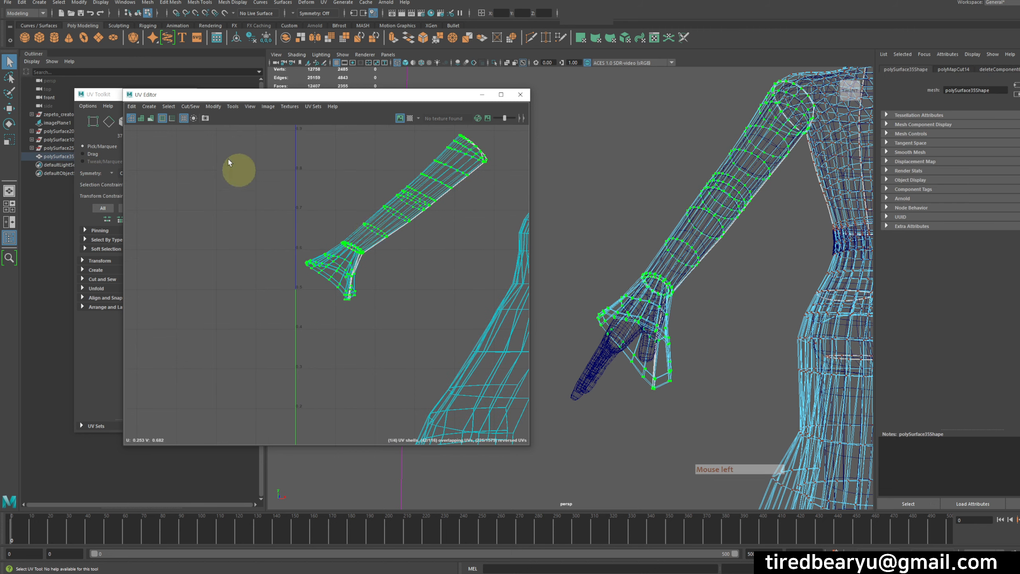
click(213, 106)
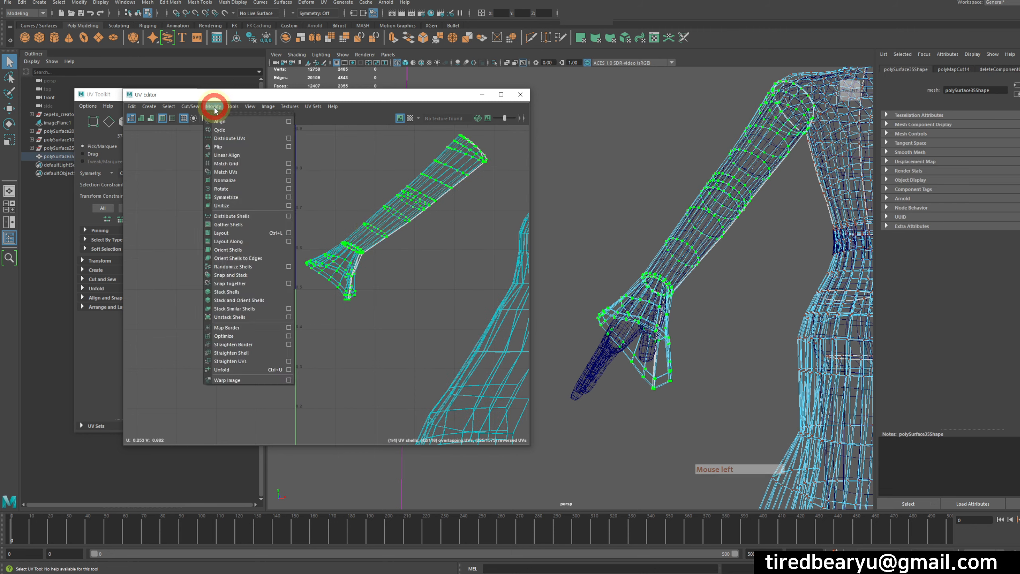
click(258, 371)
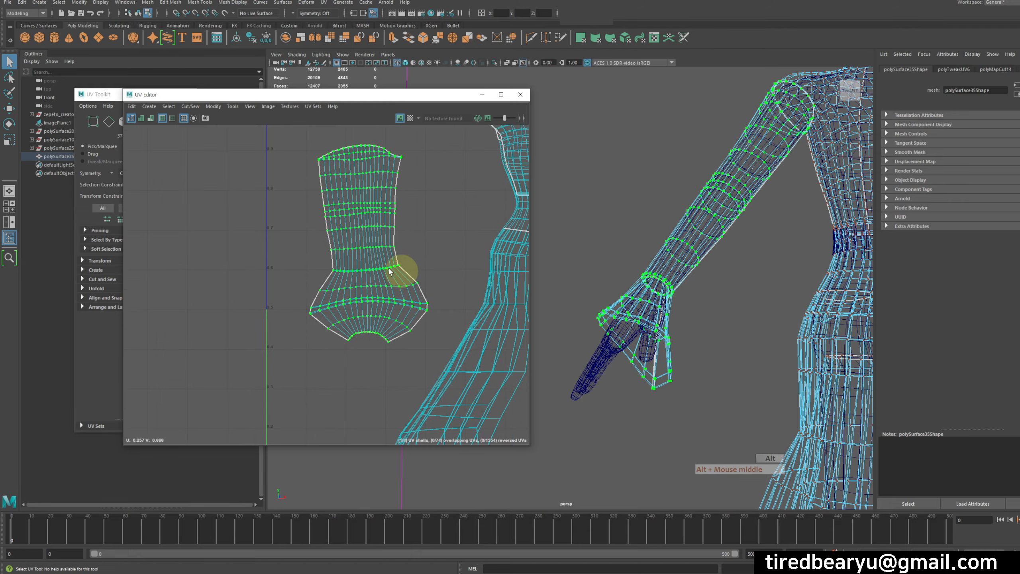
Step: Move the unfolded sleeve shell slightly away from the dress's UV shells and return the model to shaded display
alt+drag(592, 291, 497, 338)
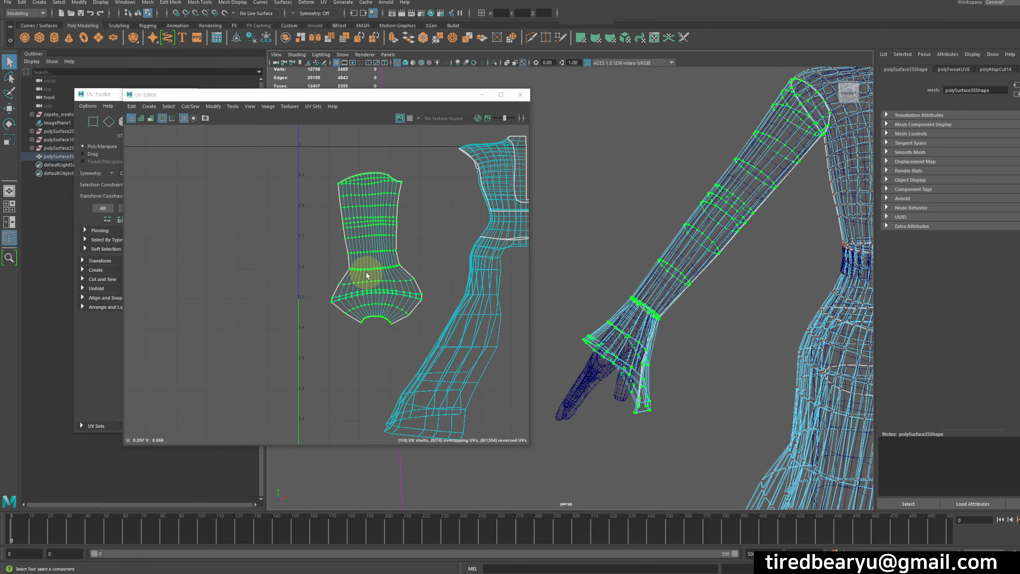
key(w)
mouse_move(367, 277)
middle_down()
mouse_move(362, 238)
mouse_move(345, 265)
middle_up()
key(5)
mouse_move(573, 347)
alt+mouse_down()
mouse_move(604, 326)
mouse_move(701, 313)
alt+mouse_up()
alt+middle_drag(777, 333, 600, 244)
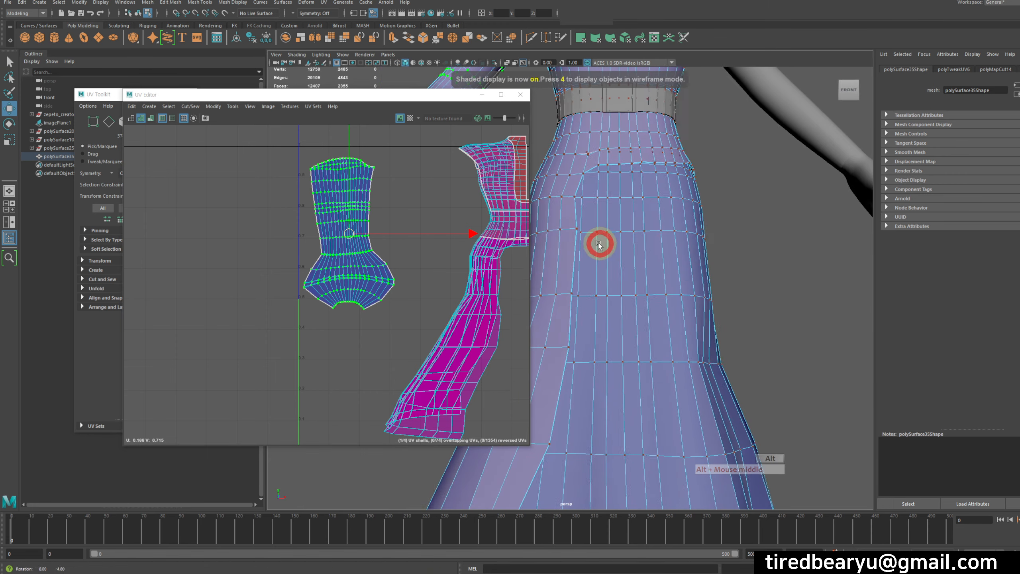
alt+drag(600, 244, 715, 287)
alt+right_drag(687, 298, 589, 254)
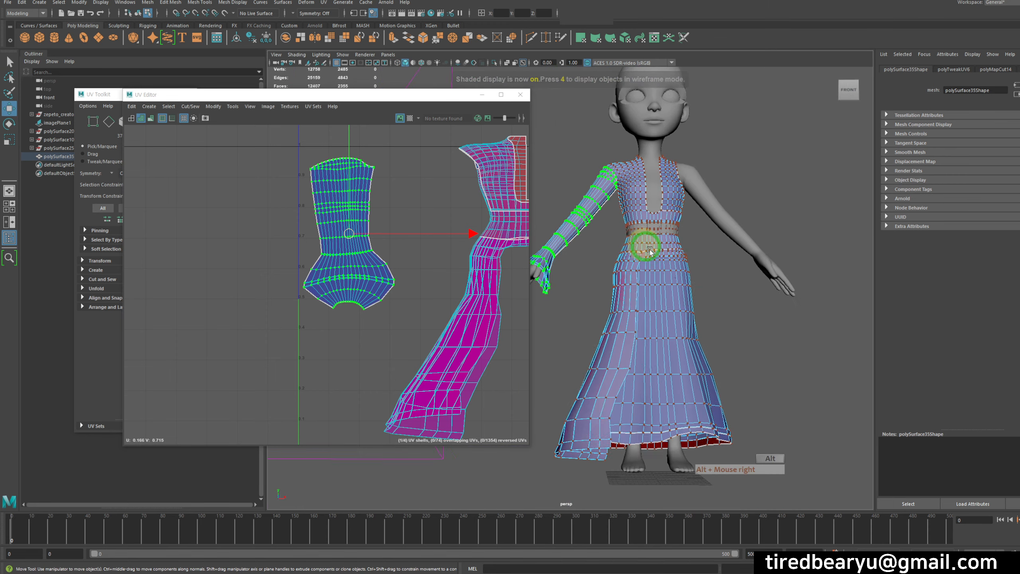
Step: Select the dress as an object, isolate it from the character and show it in shaded display
alt+middle_drag(647, 246, 672, 274)
click(763, 306)
alt+drag(661, 212, 642, 225)
alt+right_drag(642, 225, 744, 241)
alt+middle_drag(743, 241, 708, 273)
right_drag(673, 197, 693, 191)
click(660, 189)
alt+drag(660, 190, 654, 235)
alt+right_drag(654, 234, 744, 289)
key(4)
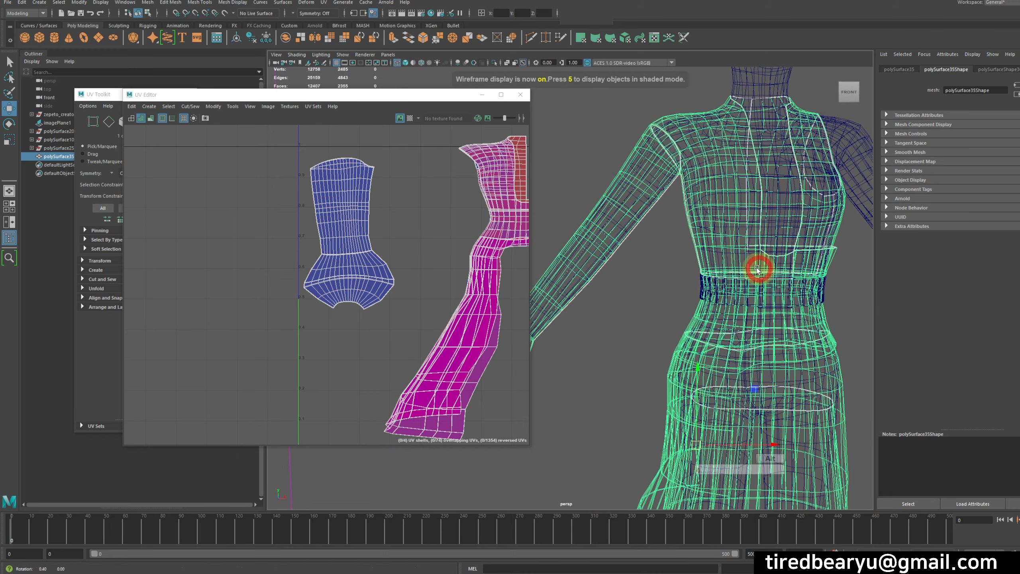
key(ctrl+1)
click(847, 294)
key(5)
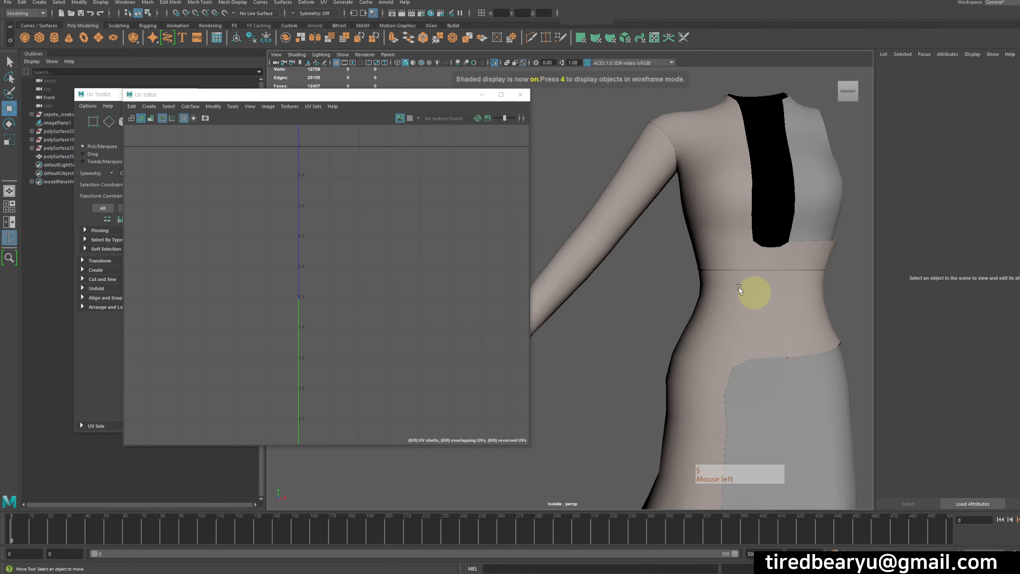
Step: Select the isolated dress and switch to edge selection at the waist seam
alt+right_drag(790, 283, 856, 274)
alt+middle_drag(855, 273, 833, 265)
click(833, 265)
alt+drag(724, 244, 745, 273)
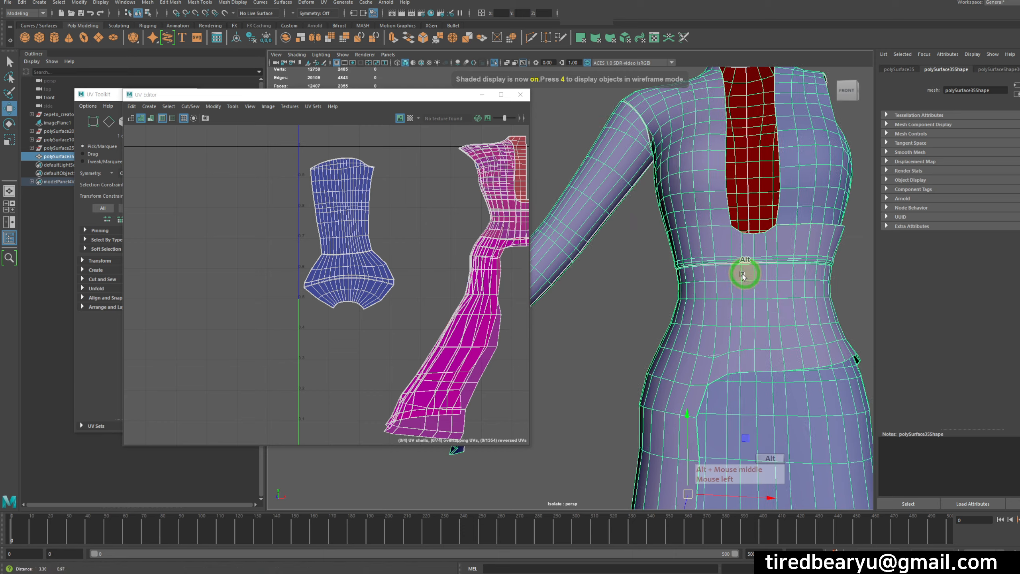
alt+right_drag(745, 273, 777, 268)
alt+middle_drag(778, 267, 764, 270)
right_drag(761, 249, 761, 247)
alt+right_drag(675, 261, 755, 260)
alt+middle_drag(764, 261, 658, 283)
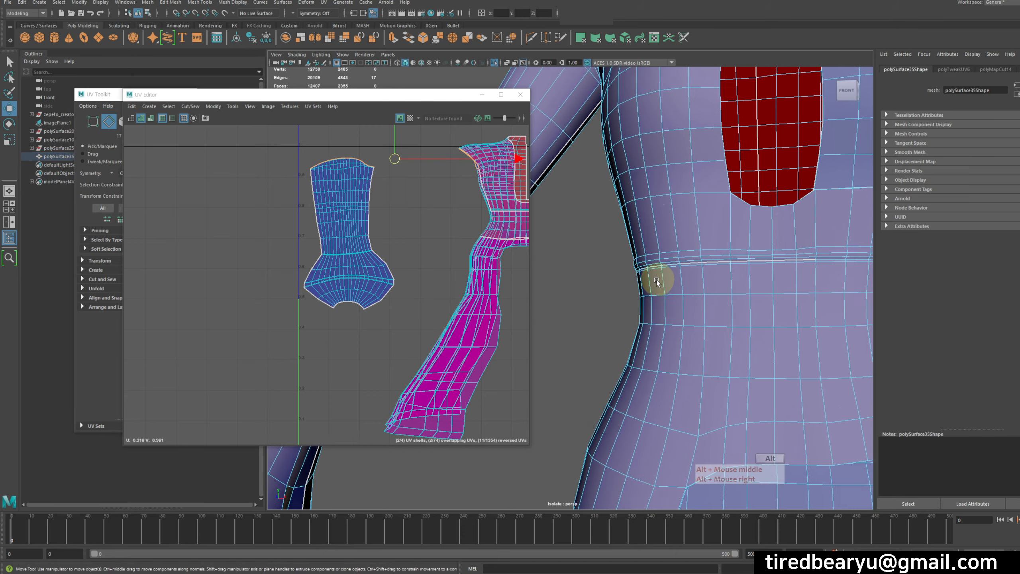
alt+right_drag(658, 282, 706, 258)
double_click(689, 258)
alt+right_drag(806, 299, 700, 277)
alt+middle_drag(699, 278, 714, 267)
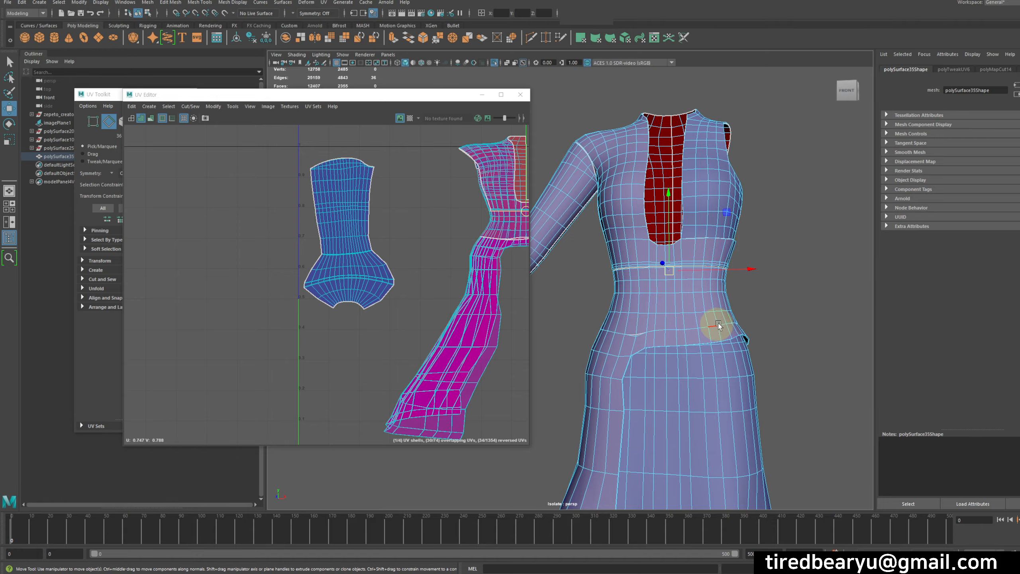
alt+drag(719, 324, 719, 316)
alt+right_drag(719, 316, 759, 309)
alt+middle_drag(759, 308, 728, 316)
mouse_move(728, 315)
alt+mouse_down()
mouse_move(831, 310)
mouse_move(745, 324)
alt+mouse_up()
click(832, 329)
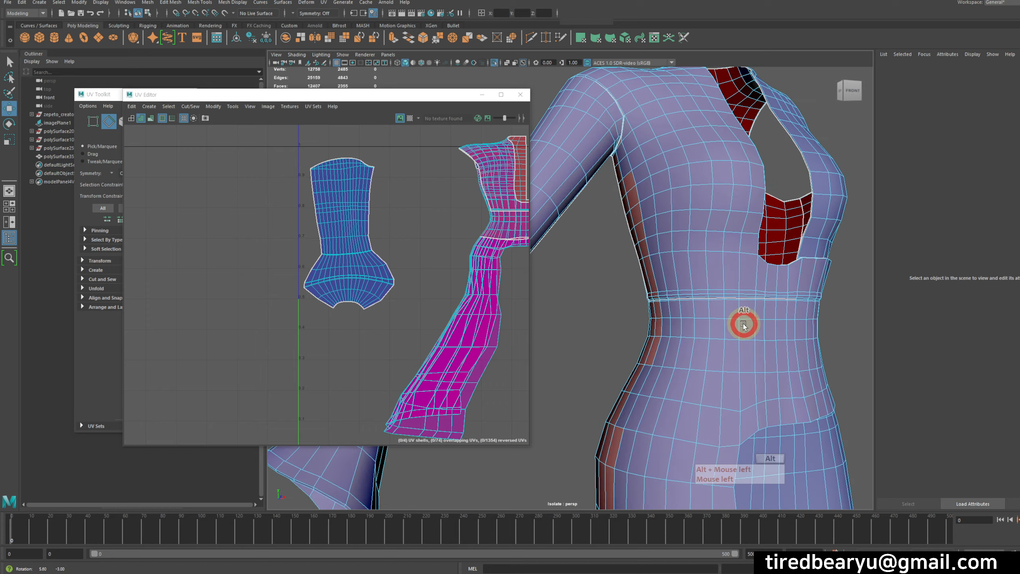
Step: Select the edge loop around the dress's waist seam and cut the UVs along it
alt+right_drag(745, 325, 813, 333)
alt+middle_drag(813, 332, 751, 327)
mouse_move(751, 326)
alt+mouse_down()
mouse_move(722, 324)
mouse_move(734, 320)
alt+mouse_up()
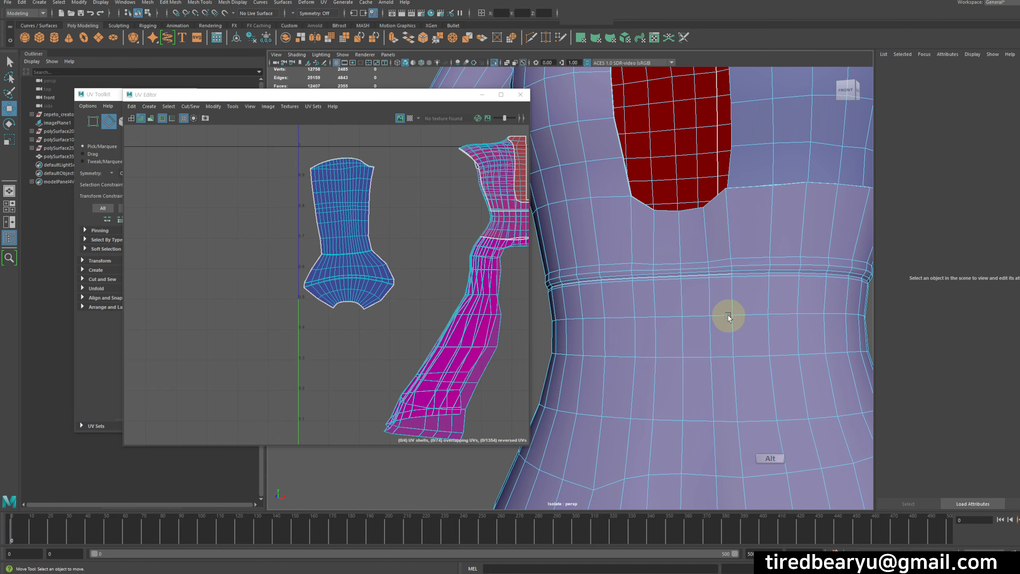
double_click(723, 275)
alt+right_drag(719, 274, 572, 268)
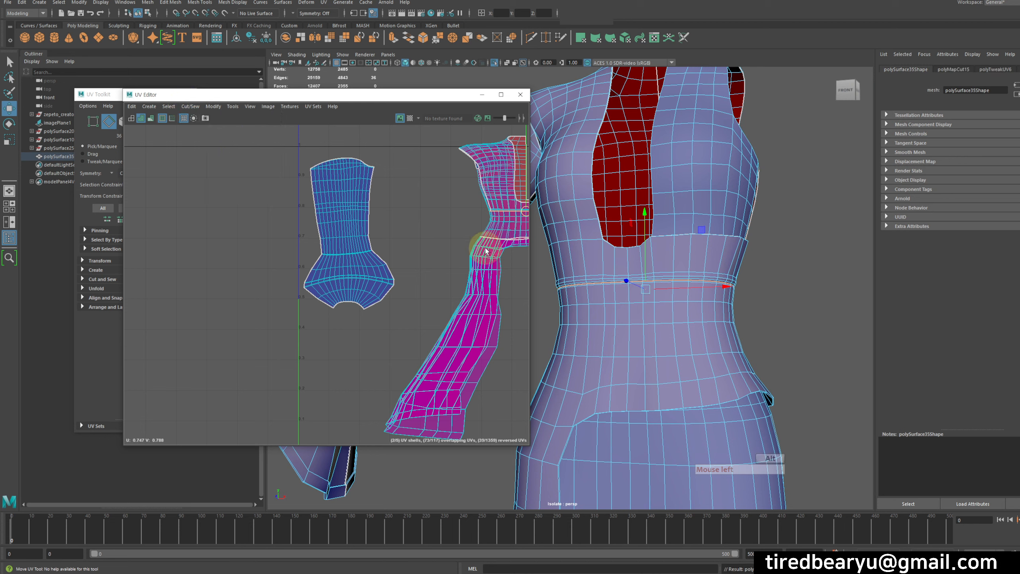
alt+middle_drag(486, 248, 338, 232)
alt+right_drag(338, 232, 385, 230)
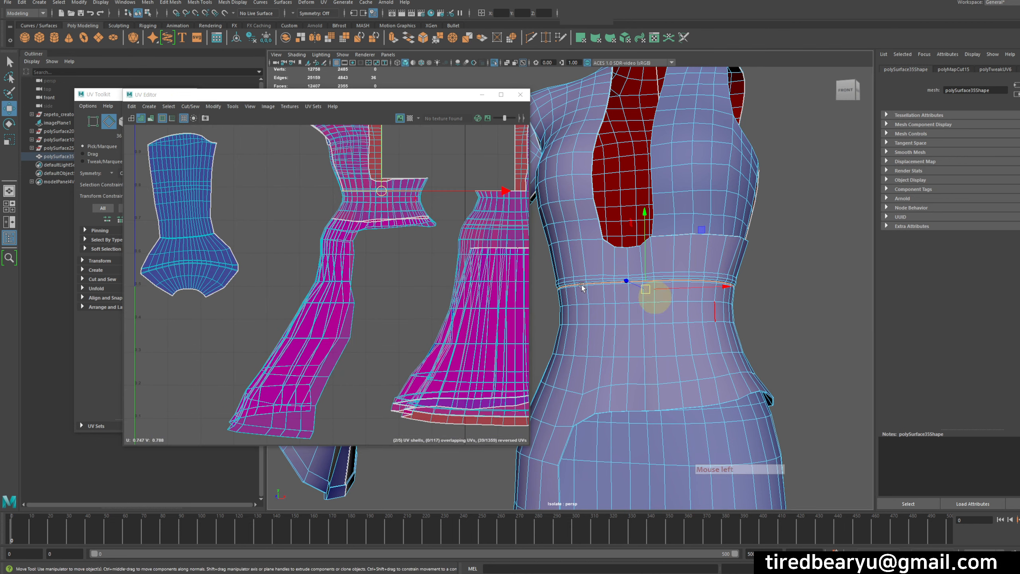
Step: Move the bodice's UV shell up, clear of the narrow skirt shell below it
alt+middle_drag(325, 210, 320, 244)
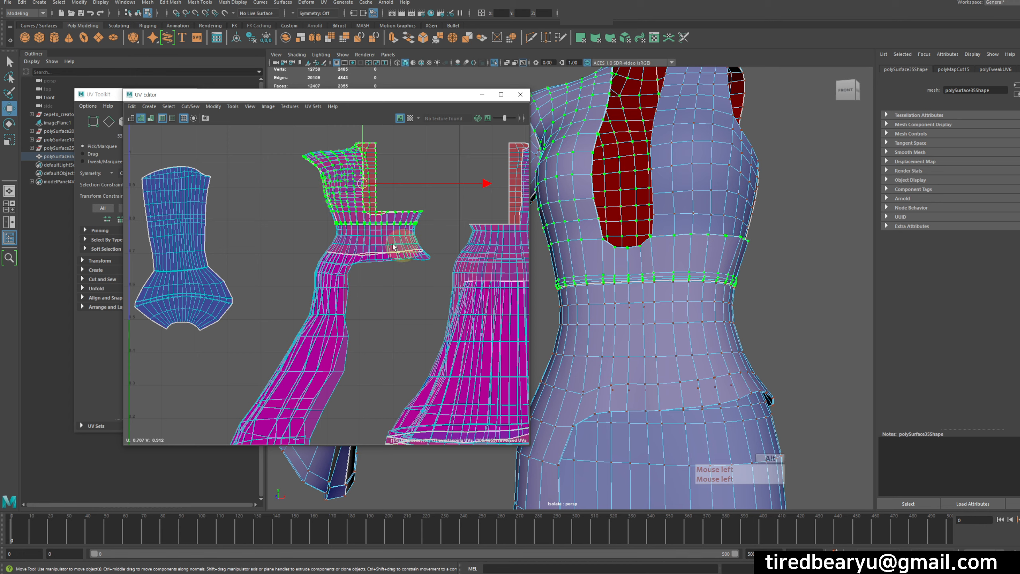
alt+right_drag(393, 247, 362, 231)
alt+middle_drag(362, 231, 389, 244)
double_click(399, 262)
alt+middle_drag(441, 326, 423, 277)
middle_drag(418, 278, 455, 188)
Step: Separate the overlapping wide UV shells by moving the full-length dress shell up and the skirt shell down
double_click(485, 241)
alt+right_drag(468, 224, 398, 228)
alt+middle_drag(397, 230, 419, 273)
middle_drag(456, 252, 444, 200)
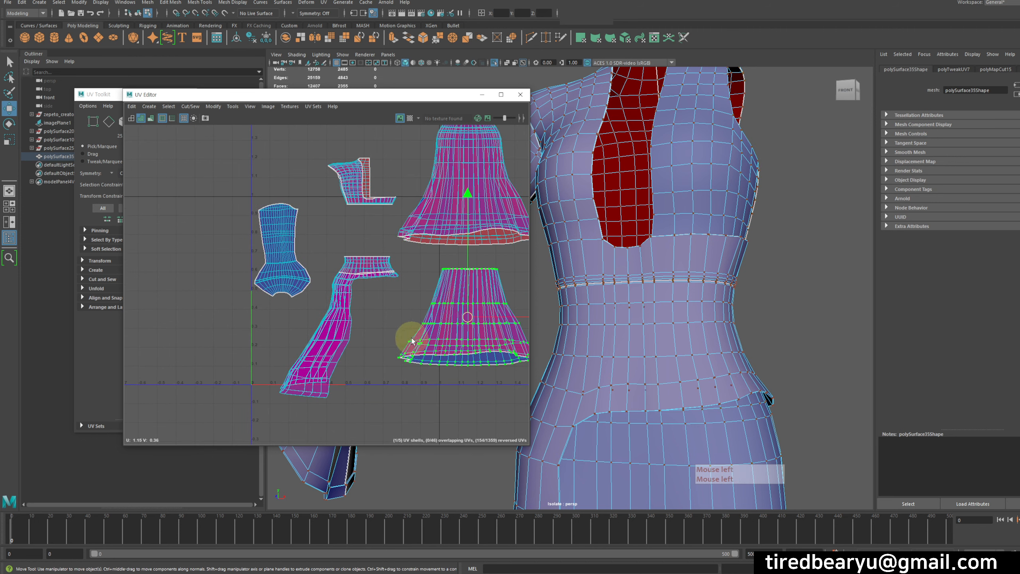
middle_drag(412, 342, 419, 407)
Step: Move the narrow skirt panel's UV shell down, away from the sleeve and bodice shells
alt+middle_drag(336, 365, 406, 326)
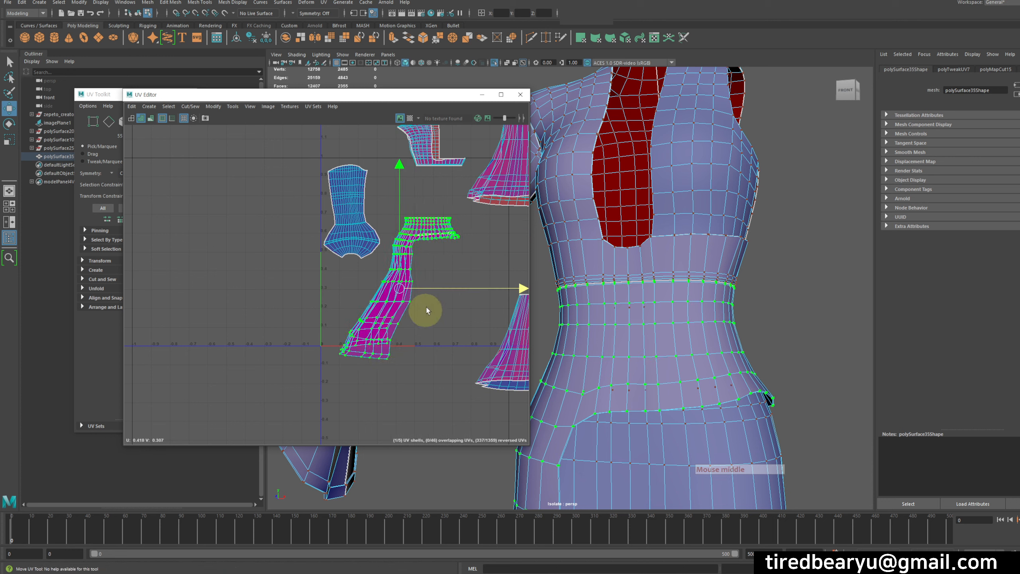
drag(400, 288, 402, 331)
alt+middle_drag(407, 216, 379, 315)
click(390, 264)
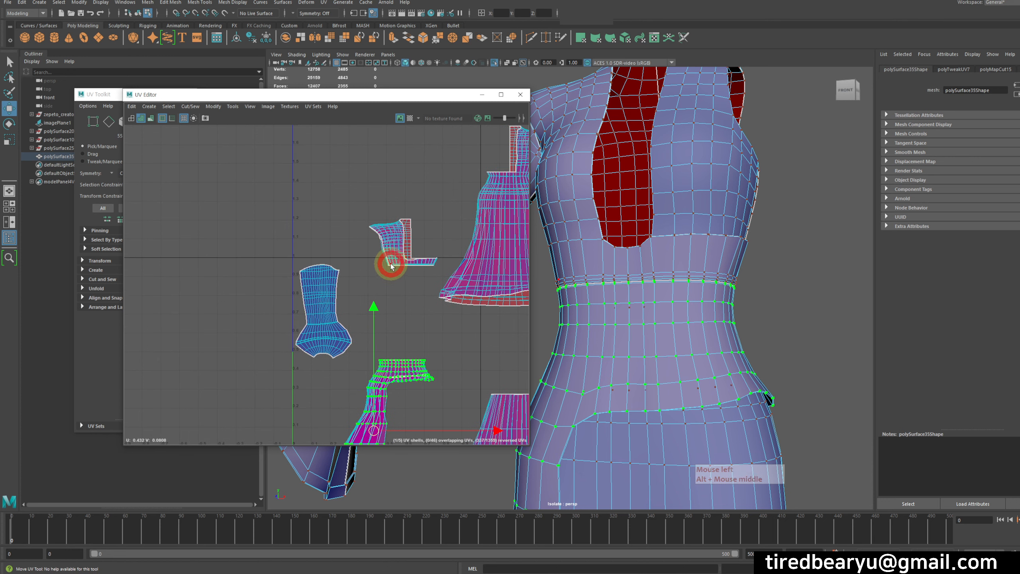
double_click(387, 240)
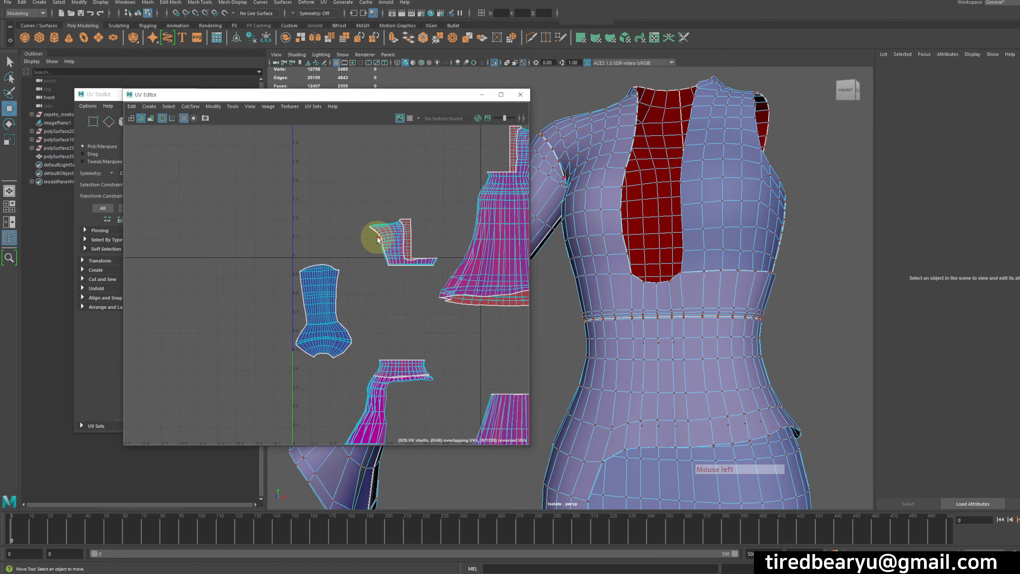
Step: Select the shoulder edges running from the sleeved armhole to the neckline, and locate them on the bodice's UV shell
alt+drag(680, 225, 713, 237)
alt+right_drag(697, 217, 681, 194)
alt+drag(682, 194, 684, 178)
right_drag(683, 178, 684, 150)
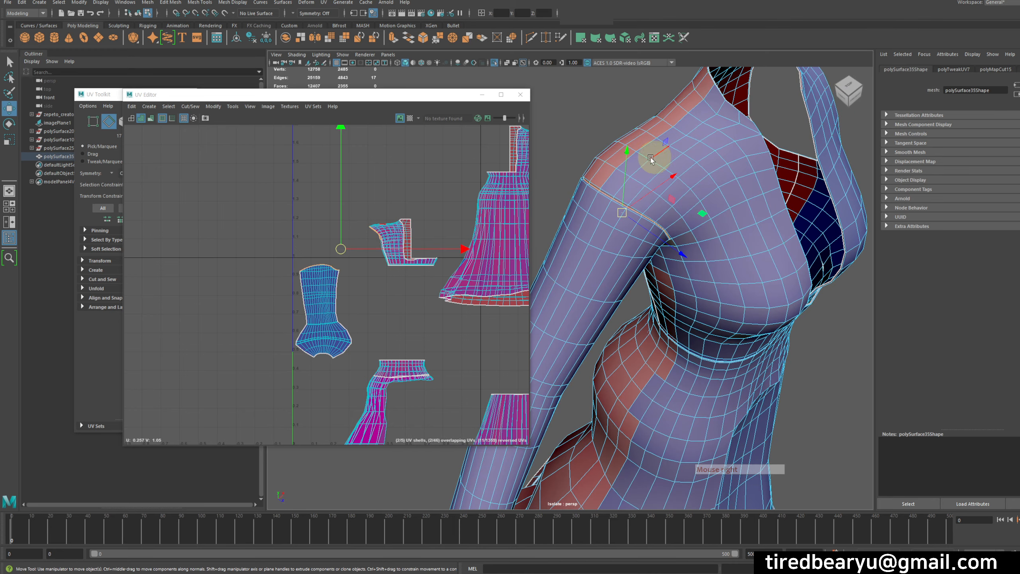
alt+right_drag(459, 191, 539, 195)
alt+right_drag(374, 228, 446, 237)
alt+middle_drag(342, 252, 459, 234)
alt+right_drag(460, 235, 568, 236)
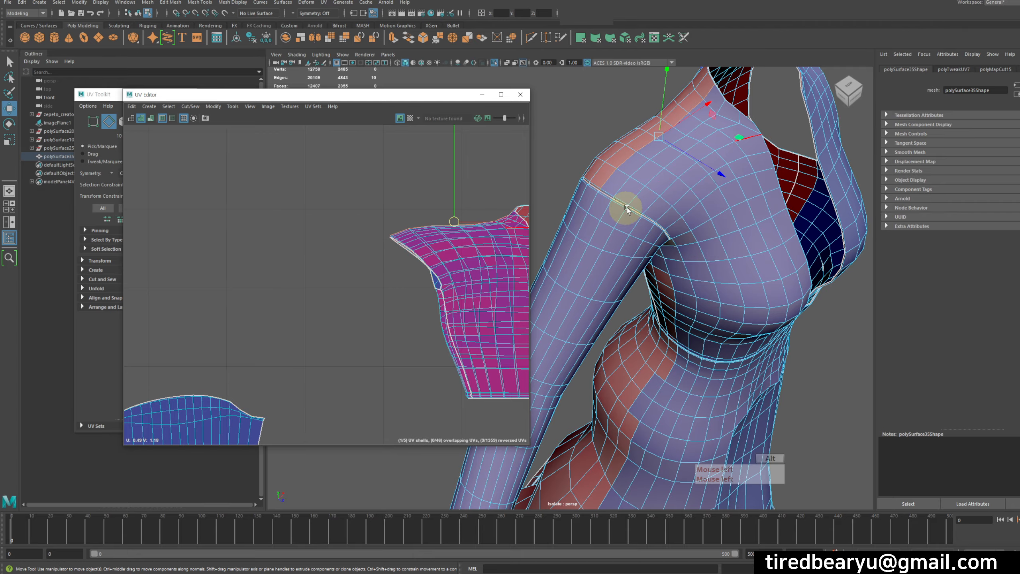
Step: Check the shoulder and underarm from several angles, and cut the bodice's UVs along the selected shoulder edges
alt+drag(626, 208, 660, 183)
alt+drag(681, 135, 670, 118)
alt+middle_drag(714, 105, 713, 170)
alt+drag(713, 170, 703, 125)
alt+middle_drag(702, 169, 640, 176)
alt+drag(640, 176, 591, 309)
Step: Select the bodice's whole UV shell and move it up slightly in the layout
alt+middle_drag(410, 304, 367, 276)
alt+right_drag(367, 276, 245, 197)
alt+middle_drag(398, 217, 293, 209)
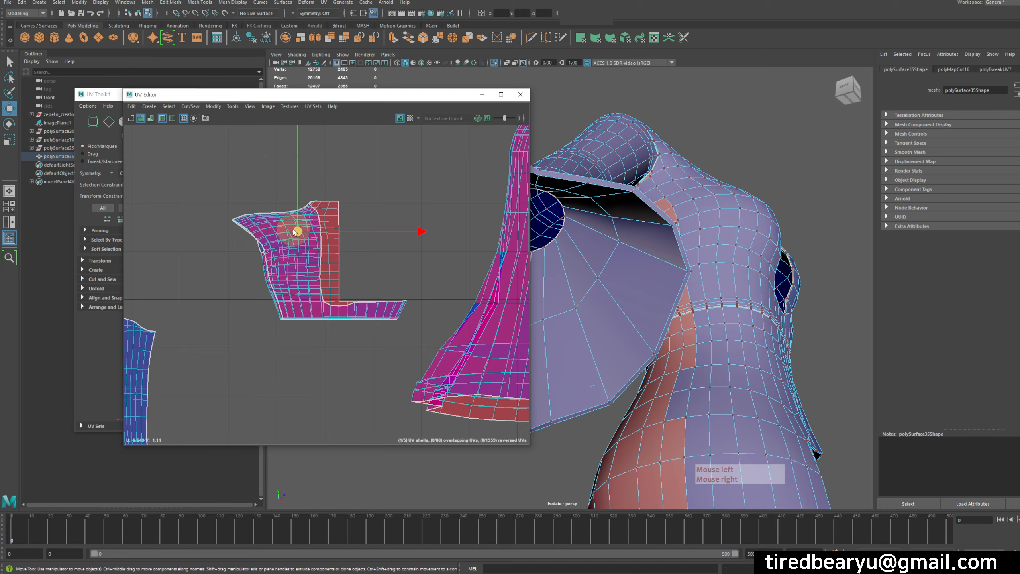
middle_drag(391, 360, 345, 320)
Step: Examine the bodice's side seam at the waist, its front opening and the shoulders from above for missing cuts
alt+drag(694, 335, 604, 347)
alt+right_drag(307, 315, 523, 300)
alt+right_drag(696, 309, 693, 257)
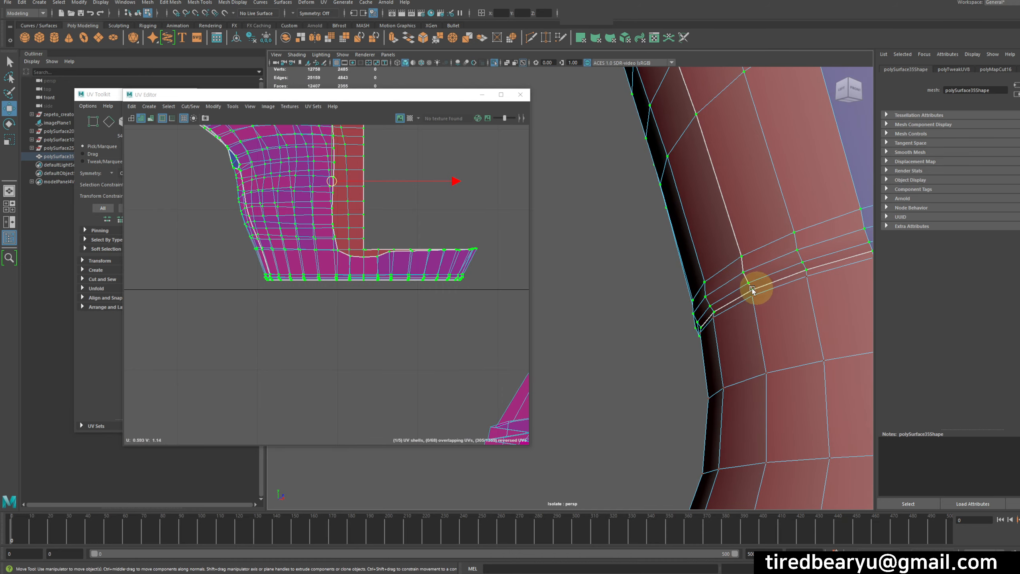
alt+right_drag(370, 256, 260, 230)
alt+middle_drag(268, 229, 323, 322)
alt+drag(702, 190, 624, 234)
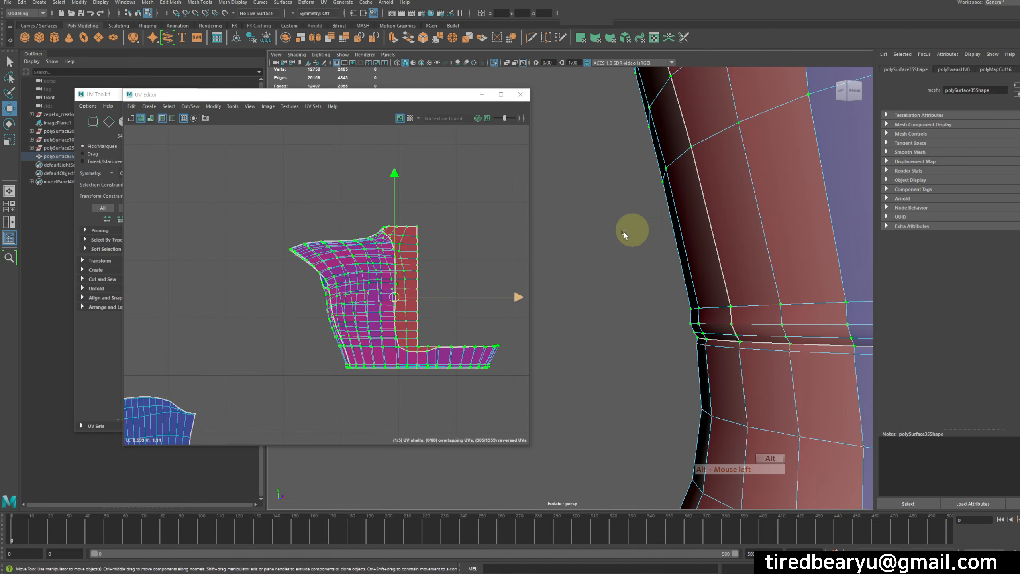
alt+right_drag(758, 177, 635, 192)
alt+drag(636, 191, 697, 193)
right_click(697, 193)
alt+right_drag(715, 205, 699, 184)
alt+drag(700, 184, 654, 174)
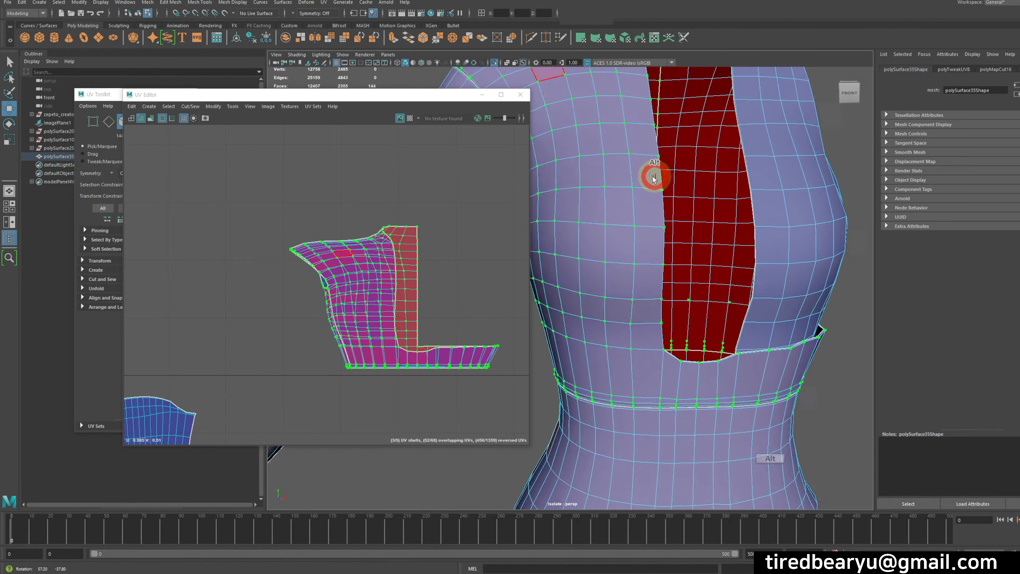
alt+right_drag(653, 173, 610, 173)
alt+drag(610, 174, 645, 239)
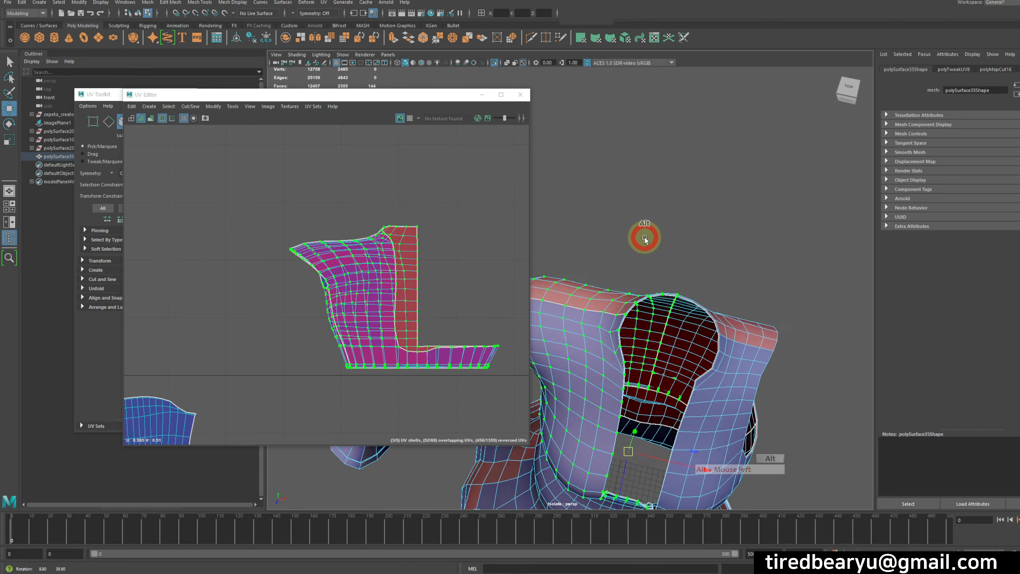
alt+middle_drag(654, 245, 678, 233)
Step: Select the shoulder edges on the sleeveless side of the dress, and locate them on the full-length UV shell
click(807, 294)
click(767, 324)
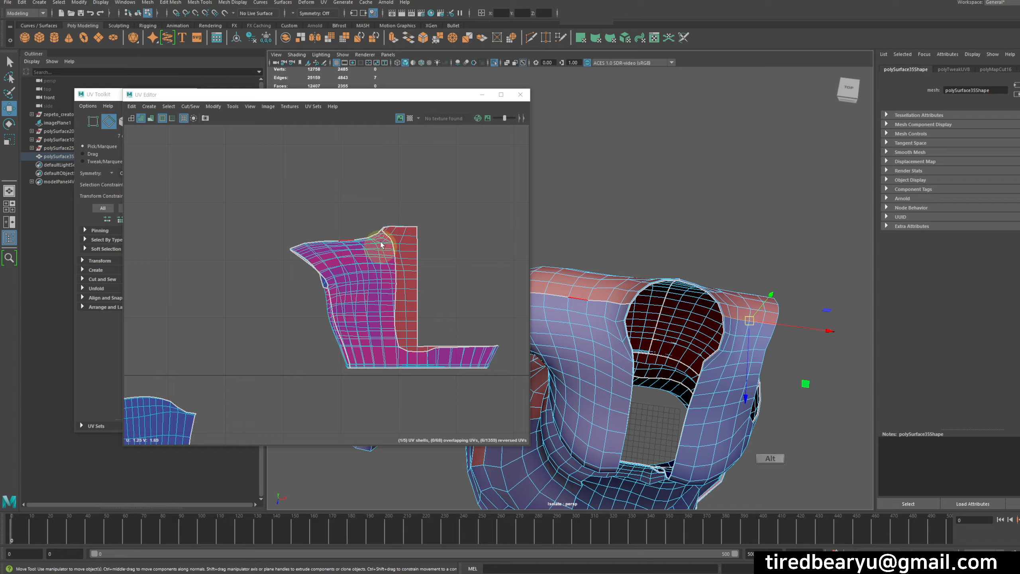
alt+middle_drag(382, 245, 323, 230)
alt+right_drag(323, 230, 212, 198)
alt+middle_drag(212, 198, 393, 286)
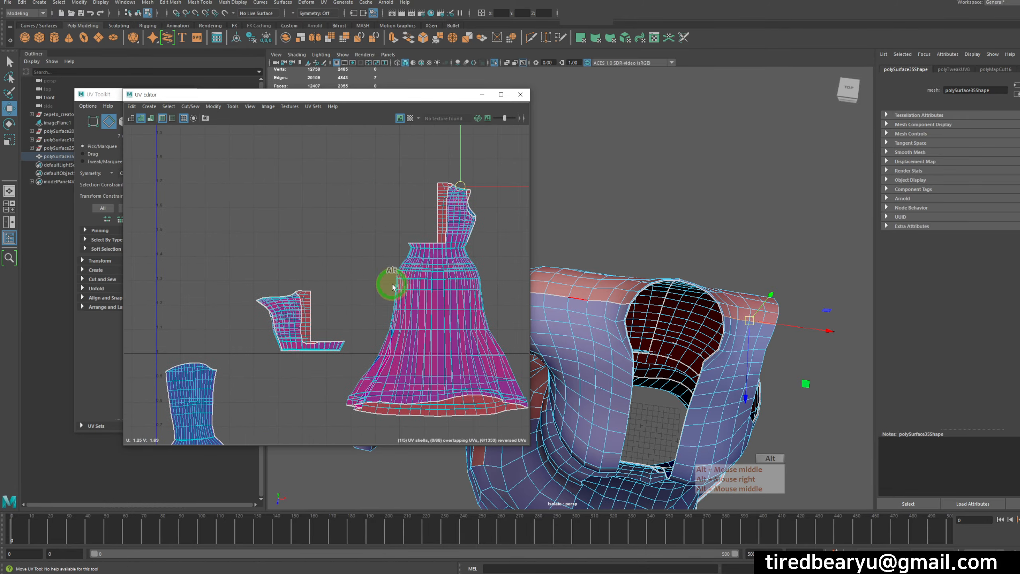
Step: Examine the back, side seam and waist of the bodice, and compare them with its UV shell
alt+drag(599, 342, 675, 270)
alt+right_drag(675, 269, 781, 287)
alt+middle_drag(781, 287, 723, 242)
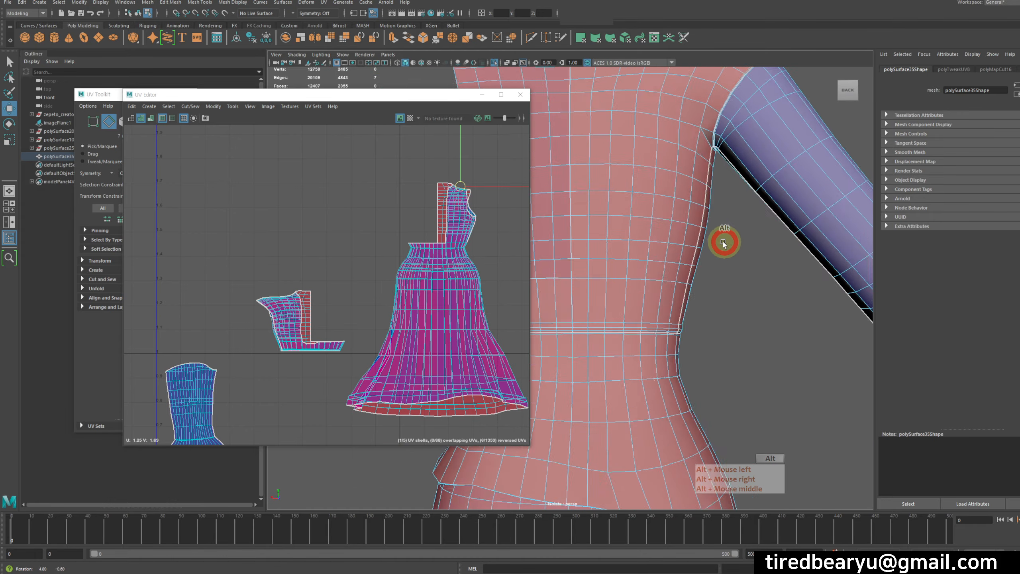
alt+drag(723, 243, 706, 234)
alt+middle_drag(706, 235, 704, 266)
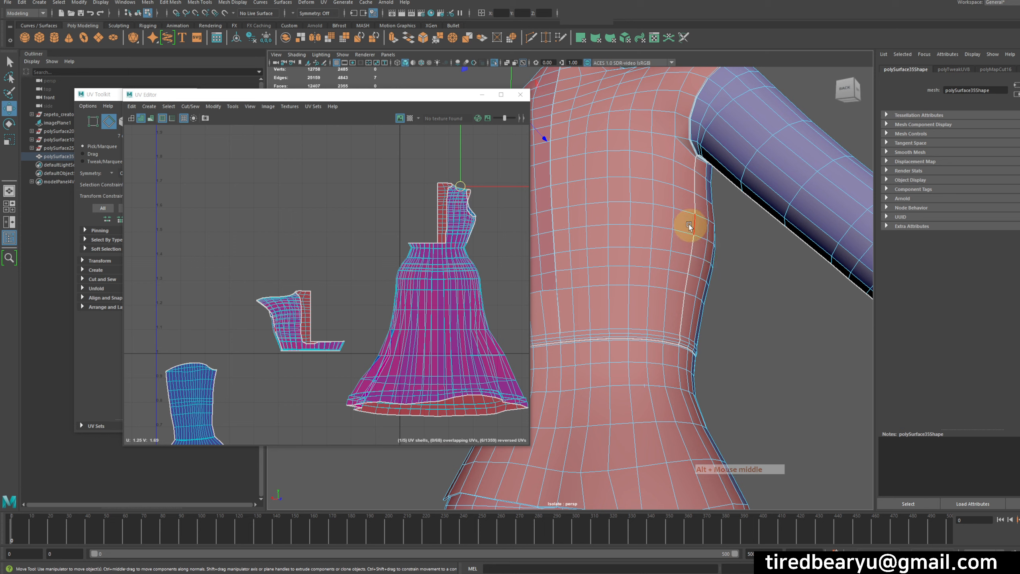
alt+drag(667, 213, 692, 219)
alt+middle_drag(283, 314, 317, 262)
alt+right_drag(317, 259, 544, 282)
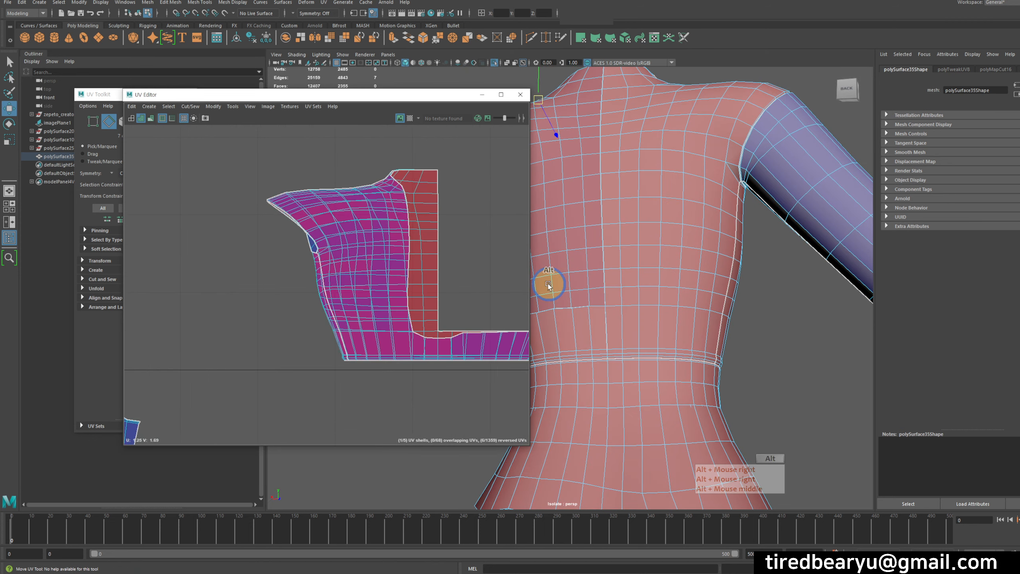
alt+middle_drag(352, 270, 350, 285)
alt+middle_drag(459, 288, 442, 253)
alt+right_drag(442, 253, 392, 241)
Step: Select the bodice's whole UV shell and unfold it
right_click(339, 228)
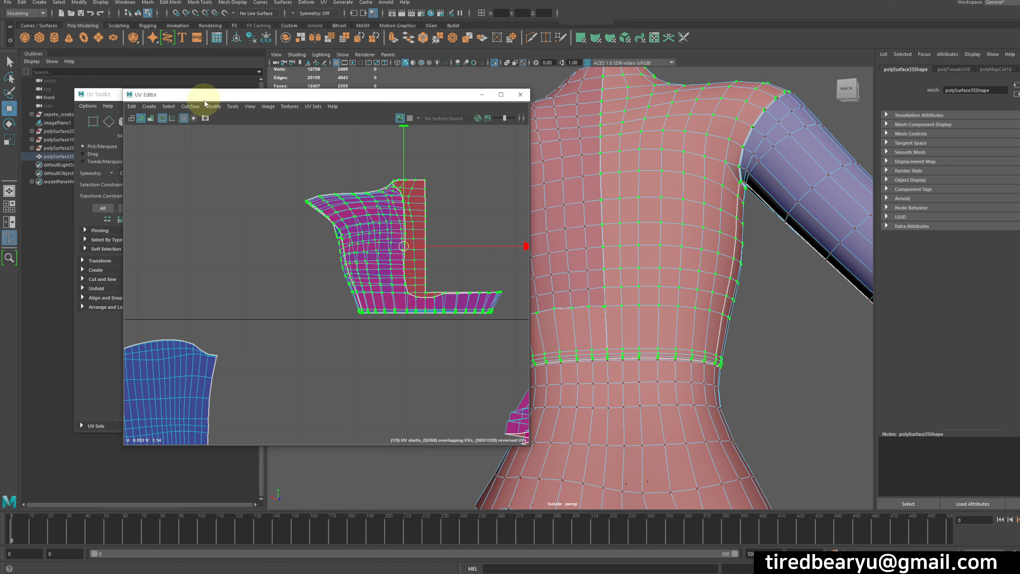
click(213, 106)
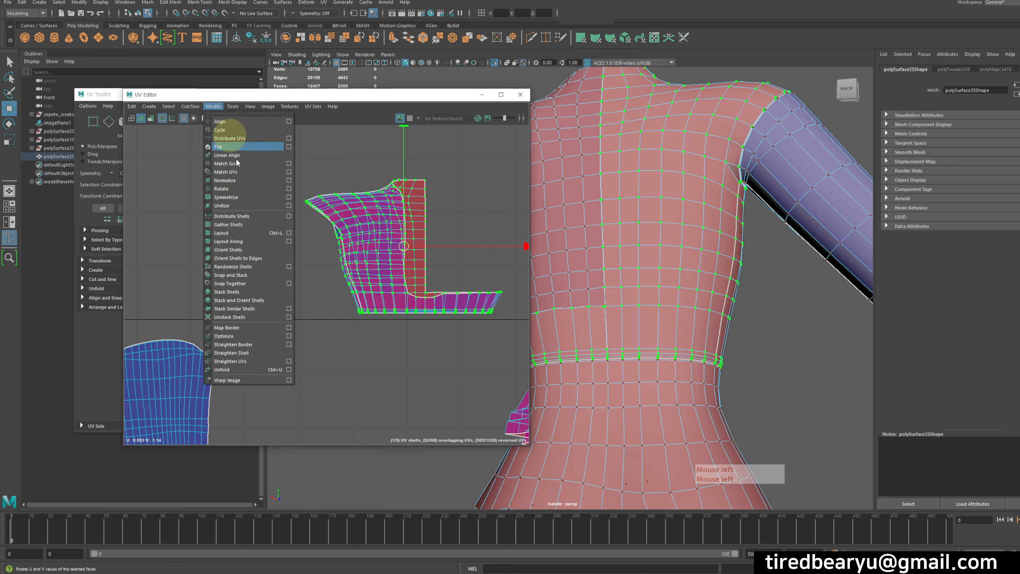
click(266, 374)
alt+middle_drag(365, 353, 407, 299)
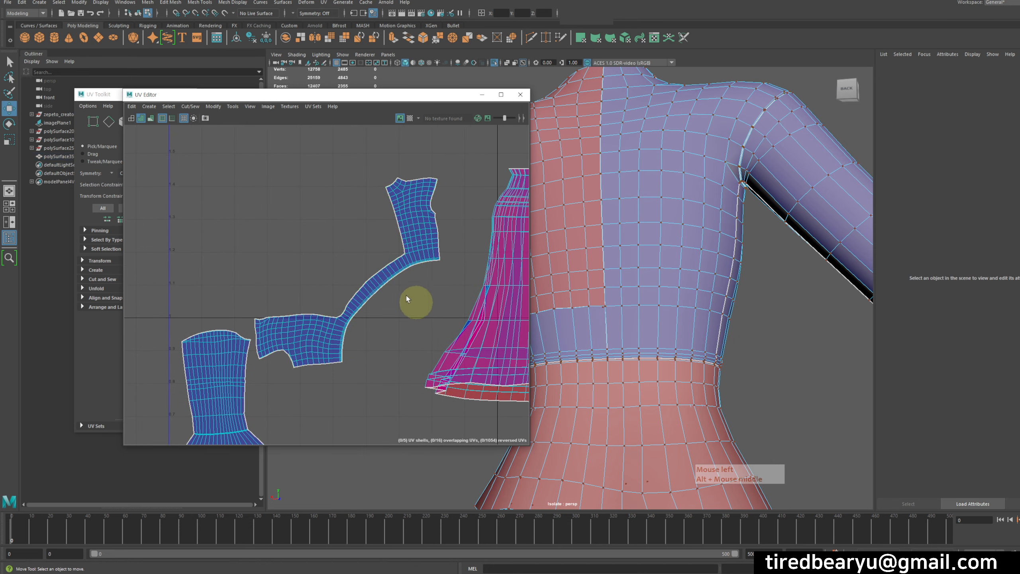
Step: Select an edge midway along the narrow waistband strip of the bodice shell, and locate it on the model's side
right_drag(377, 281, 383, 255)
alt+drag(679, 271, 631, 282)
right_drag(369, 286, 370, 265)
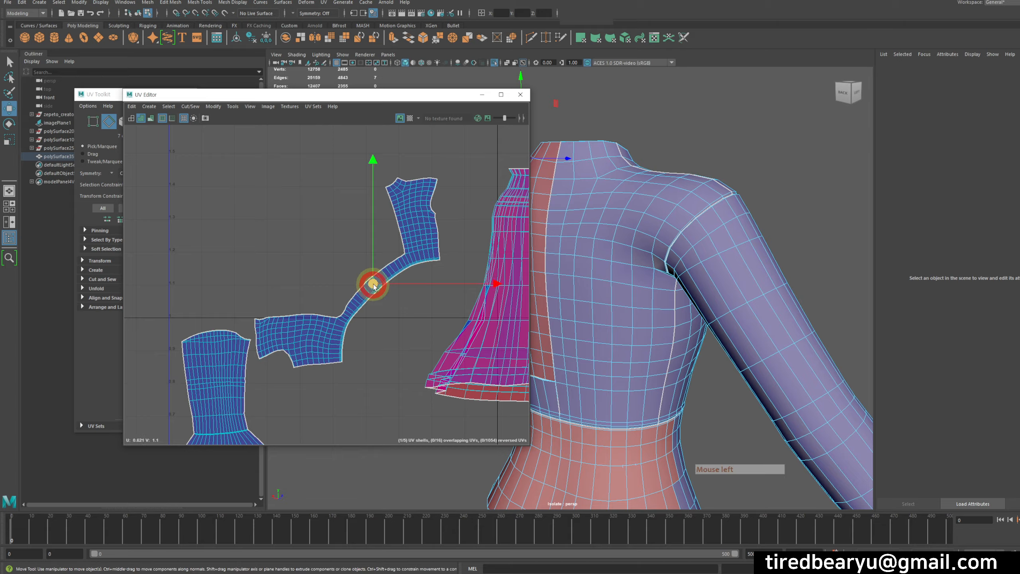
alt+right_drag(679, 285, 733, 252)
alt+drag(734, 253, 695, 235)
alt+right_drag(695, 234, 730, 252)
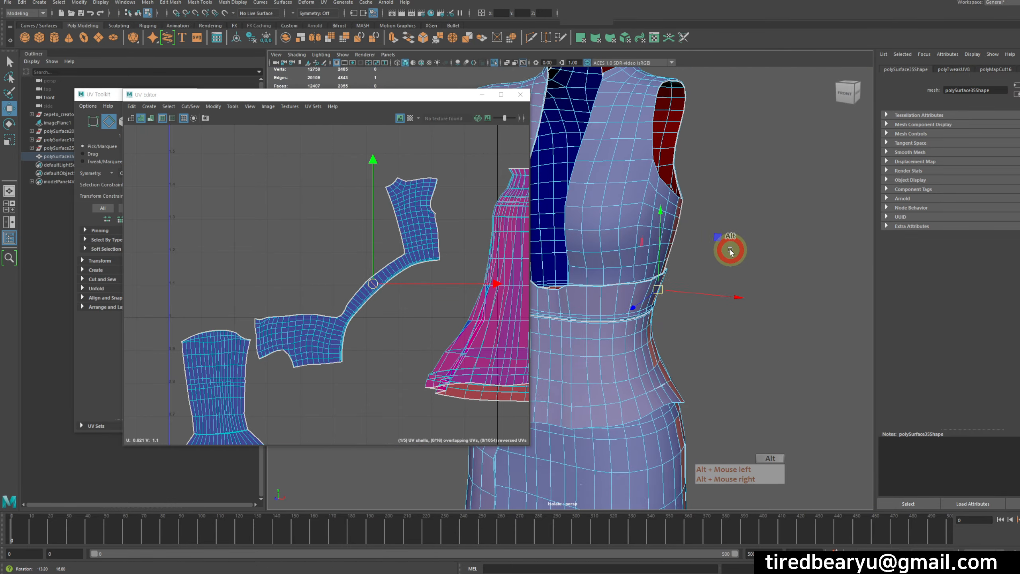
alt+drag(730, 251, 746, 292)
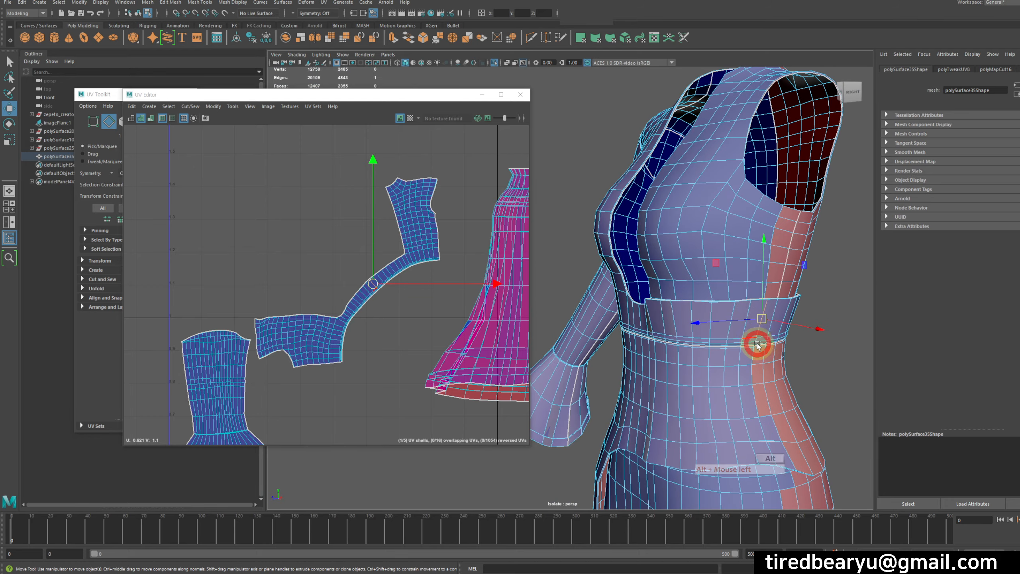
alt+drag(758, 345, 701, 326)
right_click(646, 301)
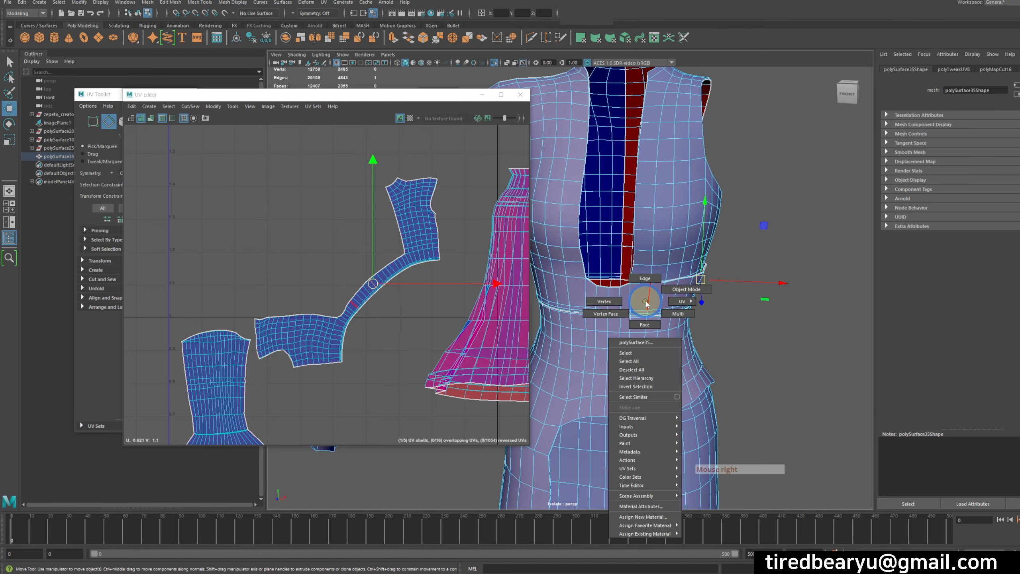
alt+drag(646, 303, 744, 319)
Step: Select the edge crossing the waistband strip at the bodice's side and cut the UVs there
alt+right_drag(468, 286, 565, 300)
key(q)
click(463, 257)
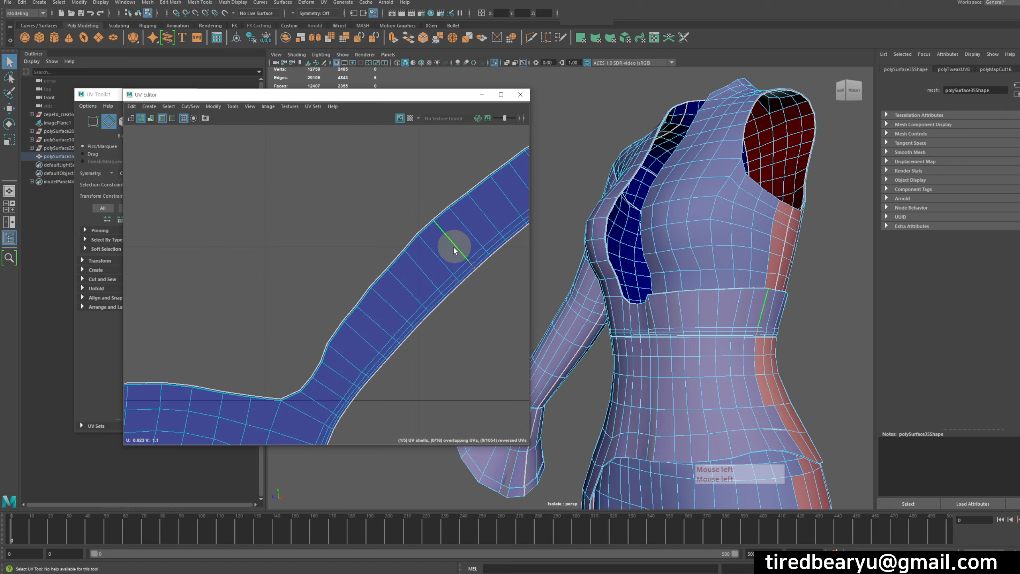
alt+right_drag(456, 246, 316, 201)
alt+drag(665, 299, 541, 281)
click(213, 106)
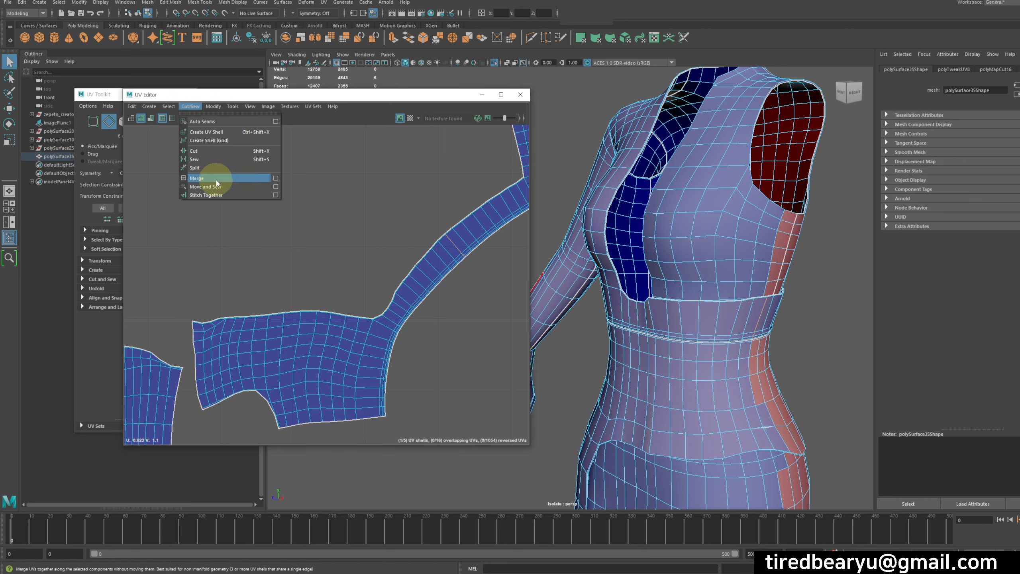
mouse_move(174, 106)
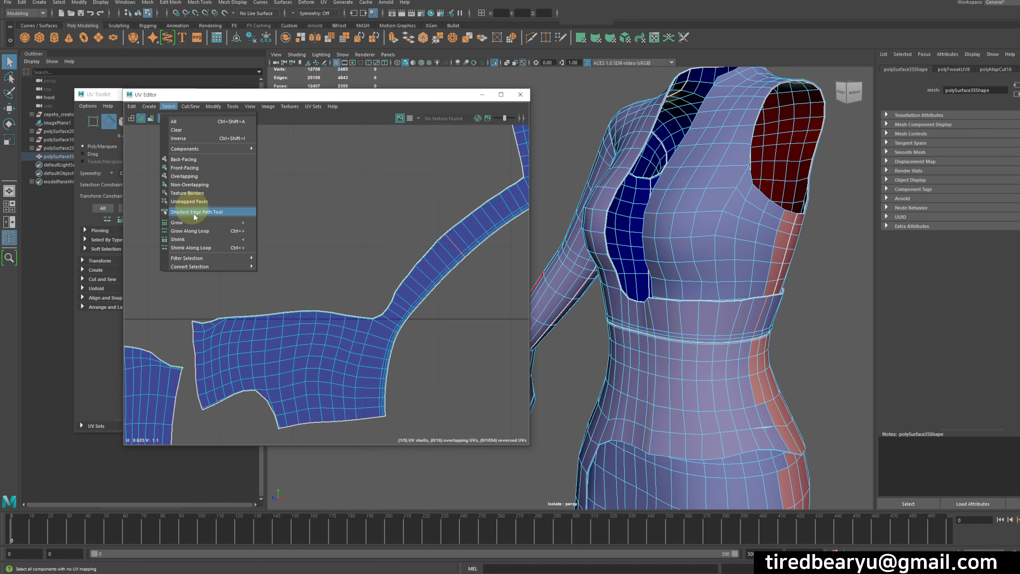
mouse_move(210, 109)
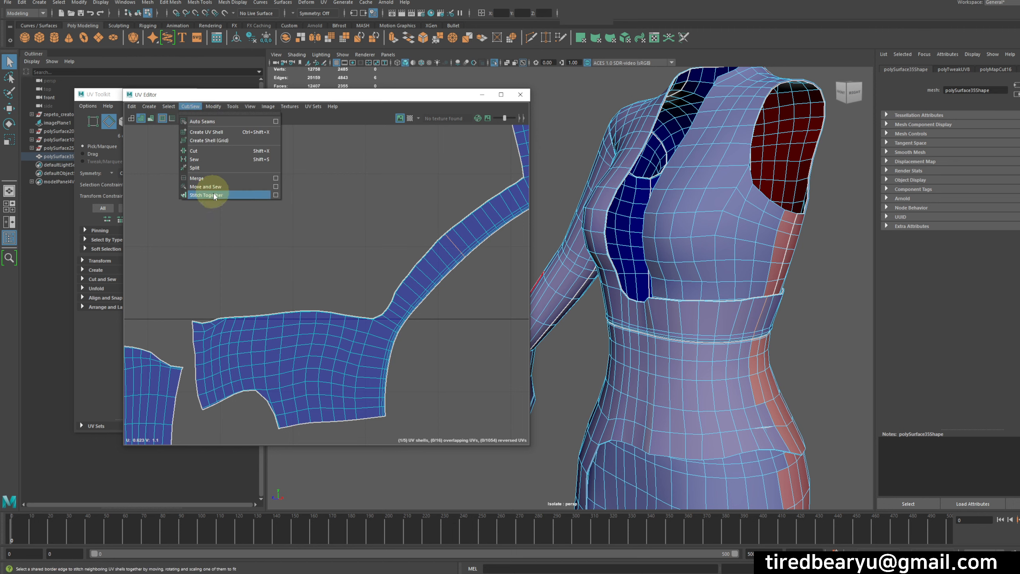
click(217, 154)
Step: Select the separated bodice half with its waistband piece as a UV shell and move it below the other half
alt+right_drag(462, 245, 285, 180)
right_drag(419, 200, 482, 194)
double_click(497, 192)
key(w)
alt+right_drag(512, 252, 421, 241)
middle_drag(505, 272, 489, 341)
middle_drag(483, 339, 466, 341)
Step: Select the lower bodice UV shell and check which part of the bodice and waist it covers on the model
alt+drag(739, 312, 798, 297)
right_drag(373, 203, 410, 207)
alt+drag(554, 298, 456, 277)
click(441, 300)
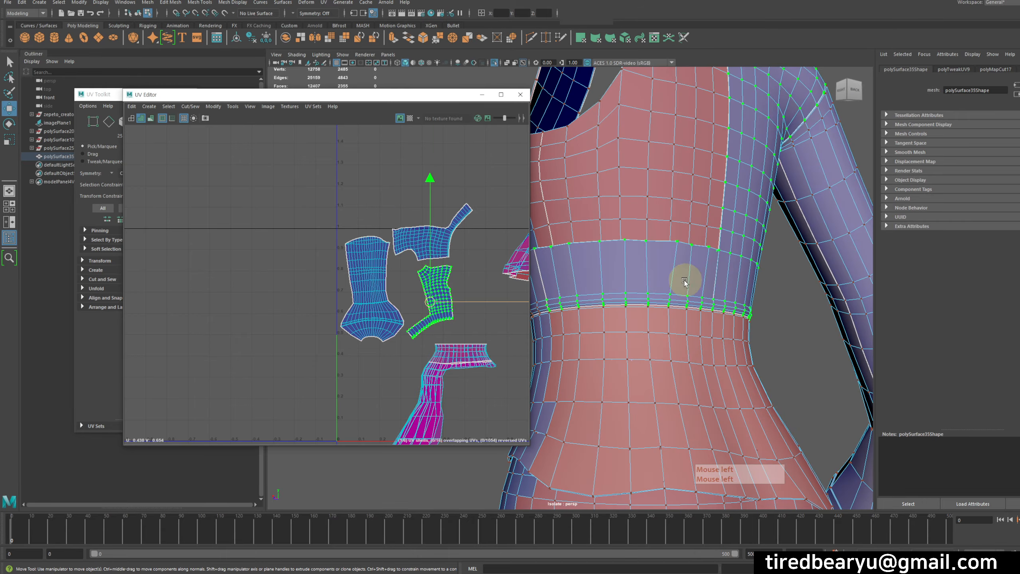
alt+drag(685, 280, 503, 303)
alt+middle_drag(503, 304, 489, 202)
alt+drag(634, 300, 672, 313)
alt+middle_drag(672, 312, 774, 148)
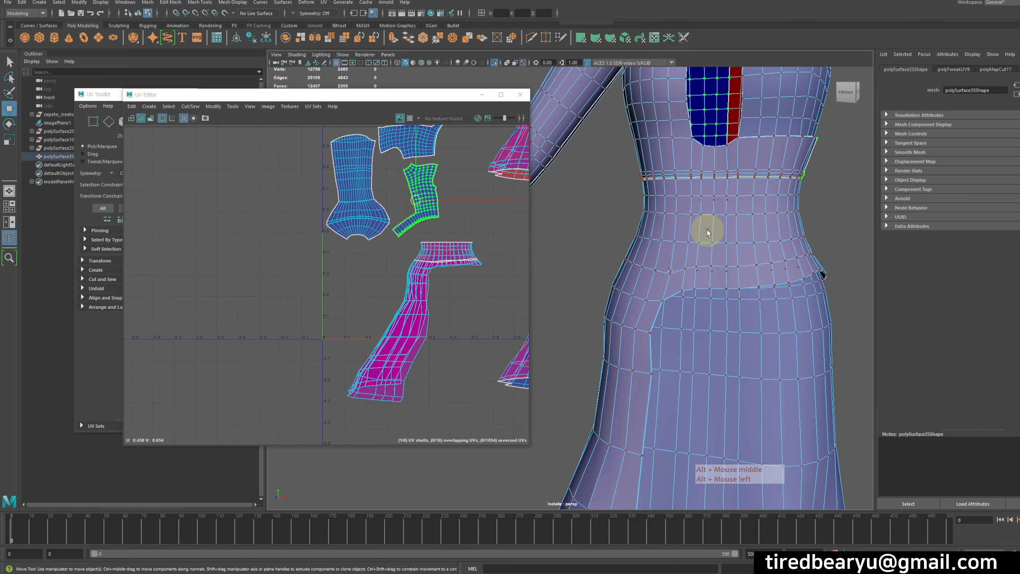
Step: Select the skirt's narrow UV shell with the hip band, and identify the matching area on the model
click(707, 230)
click(425, 280)
alt+middle_drag(408, 302, 410, 258)
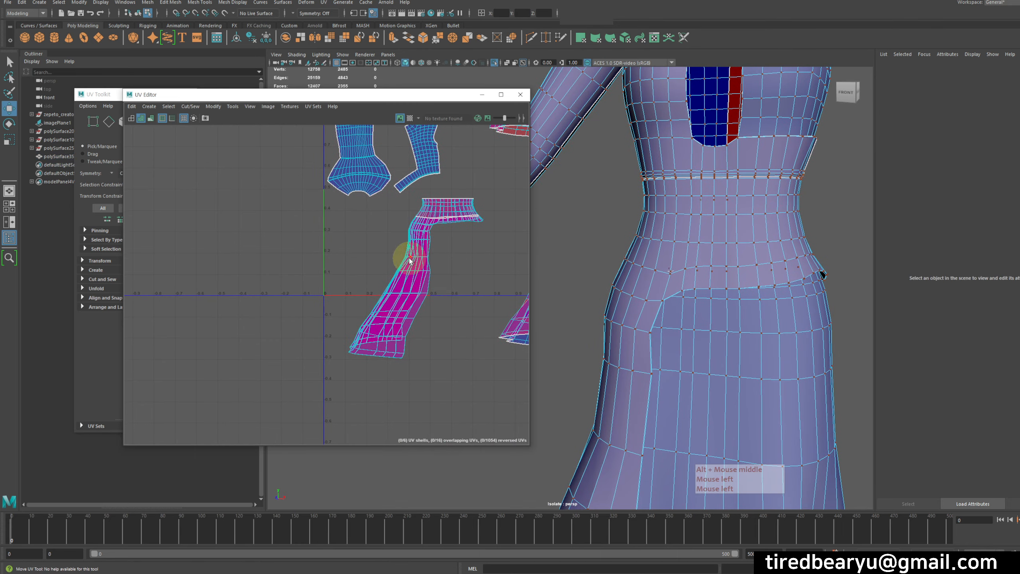
double_click(409, 260)
alt+drag(815, 307, 735, 277)
alt+right_drag(735, 277, 696, 265)
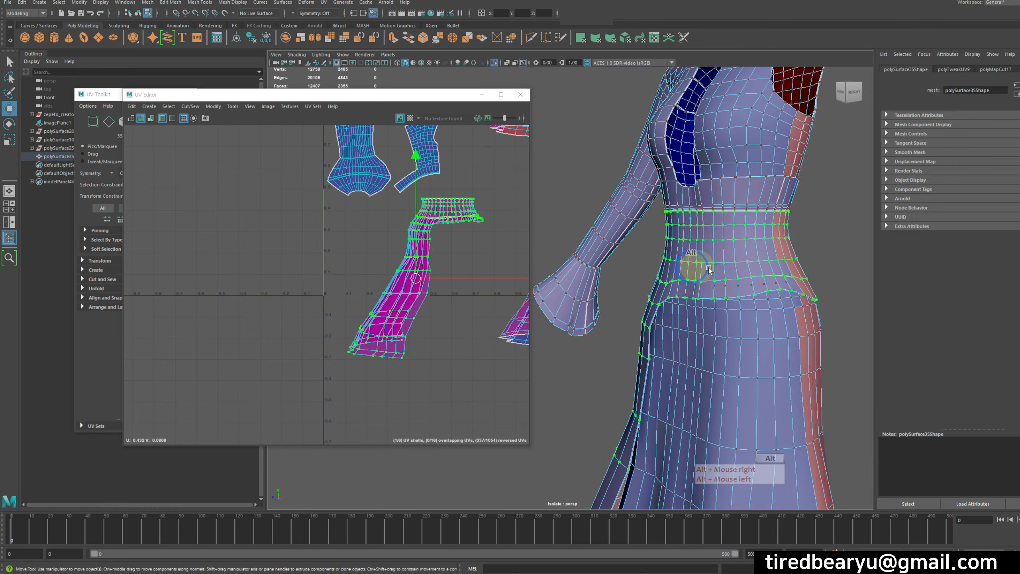
alt+drag(707, 264, 675, 244)
alt+middle_drag(675, 244, 657, 235)
Step: Select the seam edges along the outer side of the skirt's front overlapping panel
right_drag(657, 235, 659, 211)
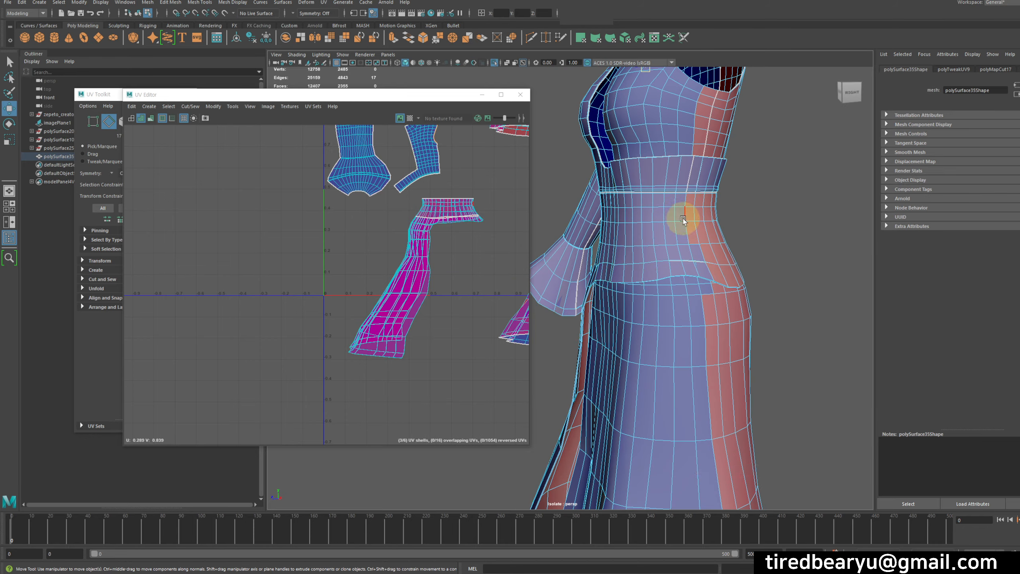
alt+middle_drag(644, 262, 635, 258)
alt+drag(635, 258, 681, 230)
alt+right_drag(681, 230, 686, 186)
alt+drag(709, 192, 602, 193)
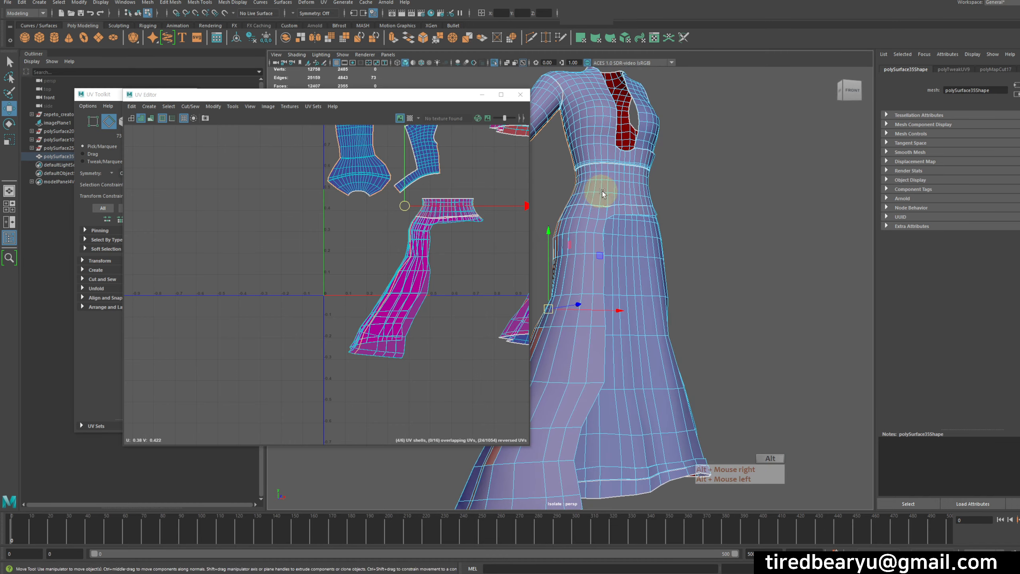
alt+middle_drag(603, 193, 719, 150)
Step: Check the edge selection on the whole dress and cut the skirt panel's UVs along it
alt+drag(715, 186, 640, 189)
alt+right_drag(641, 189, 612, 189)
alt+middle_drag(612, 189, 691, 197)
mouse_move(690, 196)
alt+mouse_down()
mouse_move(617, 191)
mouse_move(682, 200)
alt+mouse_up()
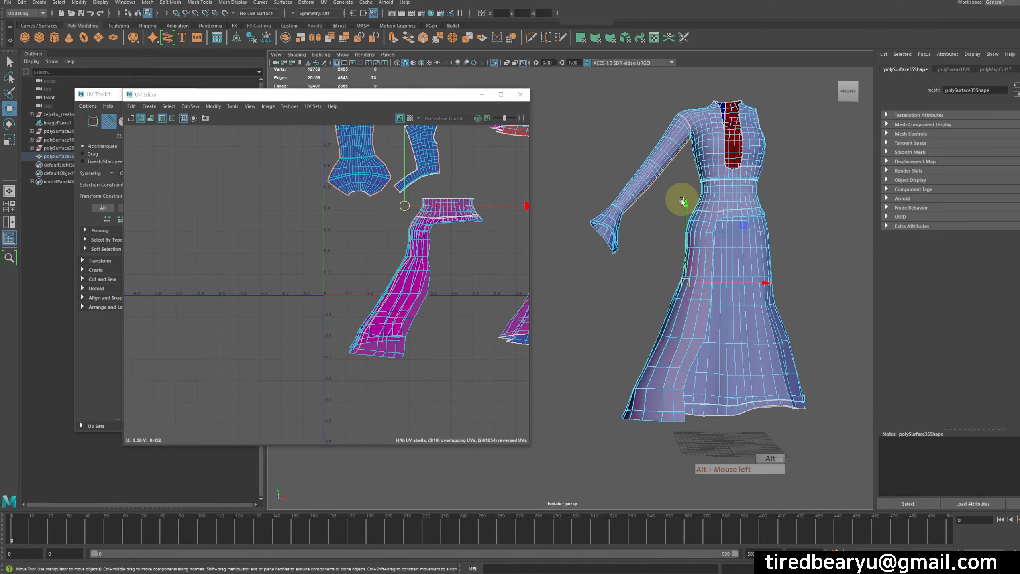
alt+middle_drag(682, 201, 673, 231)
alt+middle_drag(415, 220, 406, 290)
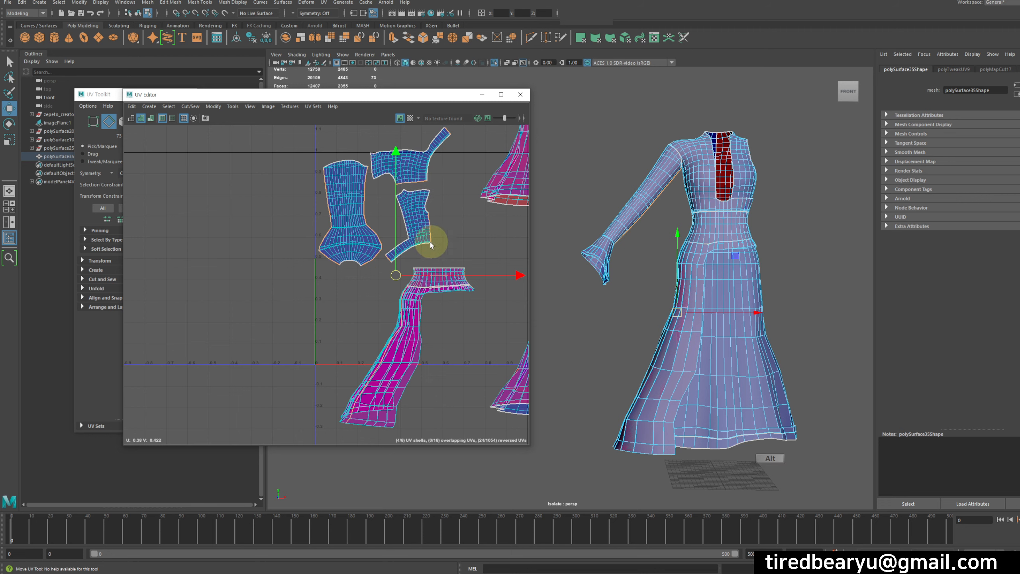
alt+middle_drag(431, 242, 439, 192)
alt+drag(723, 255, 729, 253)
click(191, 106)
click(218, 152)
Step: Select the front half of the cut skirt panel as a UV shell and move it beside the remaining half
alt+middle_drag(426, 265, 405, 257)
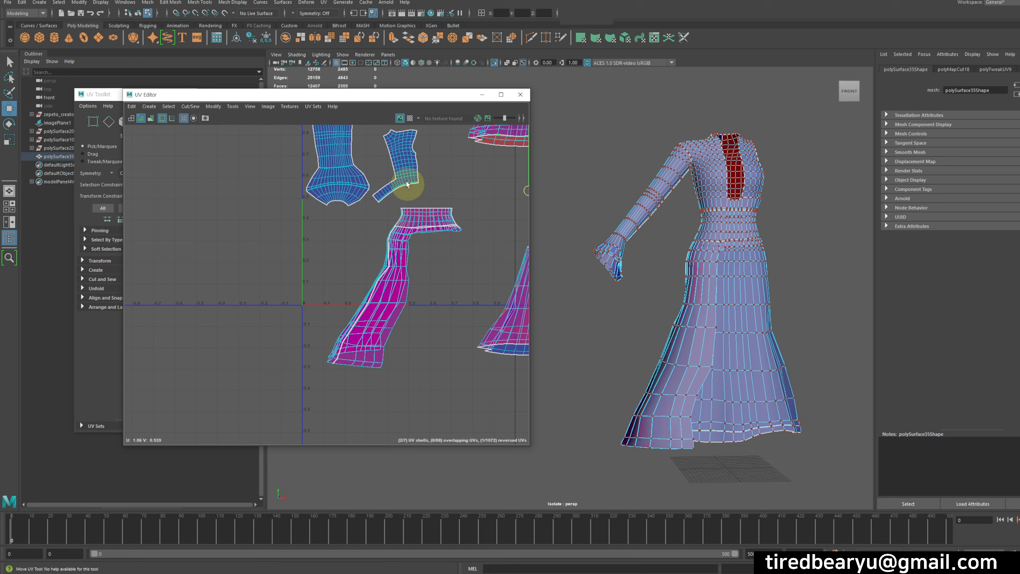
right_drag(413, 220, 446, 217)
double_click(428, 222)
middle_drag(426, 267, 298, 291)
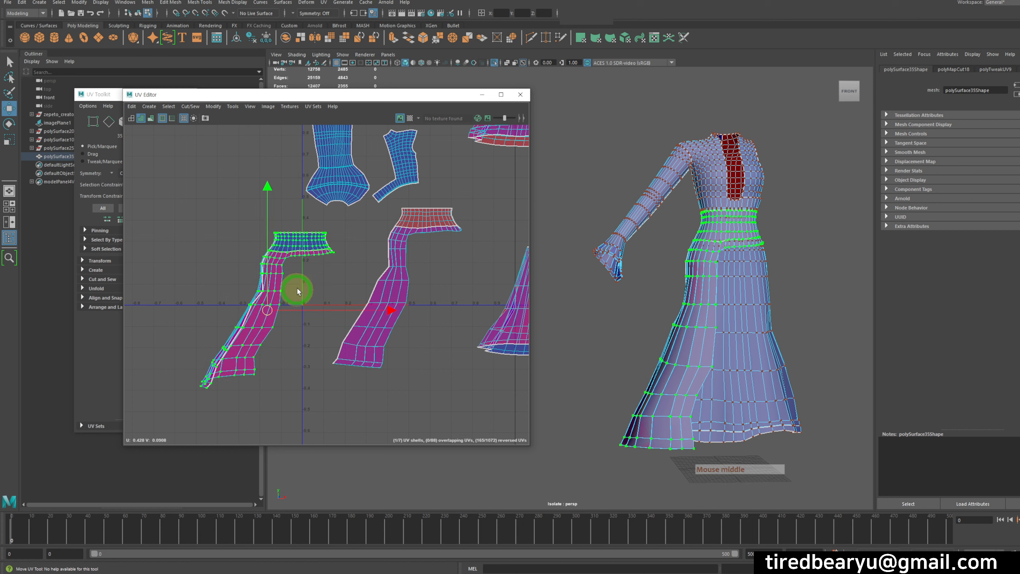
alt+drag(718, 217, 658, 126)
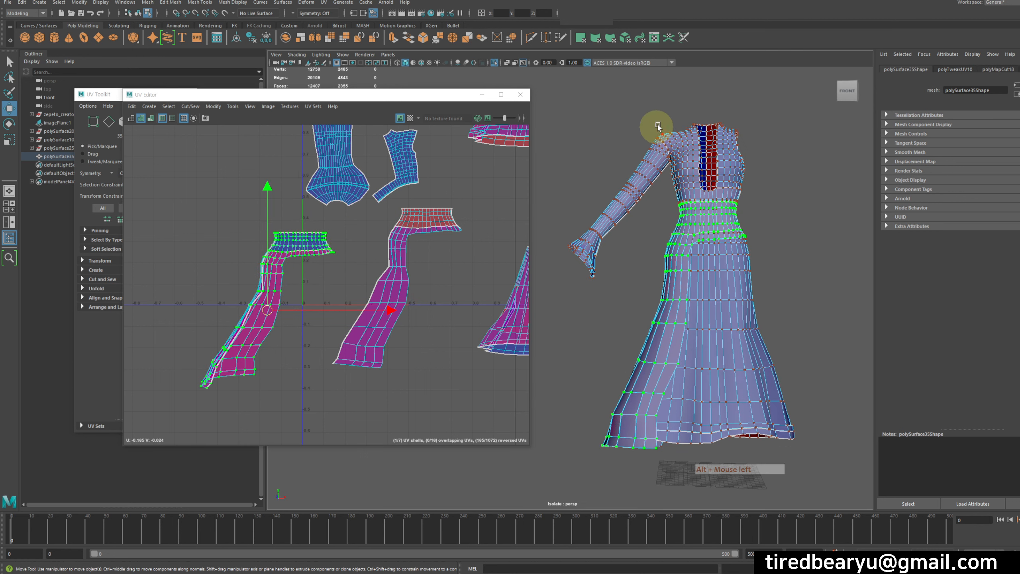
Step: Try to unfold the remaining half of the skirt panel's UV shell
alt+middle_drag(377, 274, 459, 289)
double_click(452, 238)
alt+right_drag(458, 288, 467, 276)
alt+middle_drag(466, 276, 495, 266)
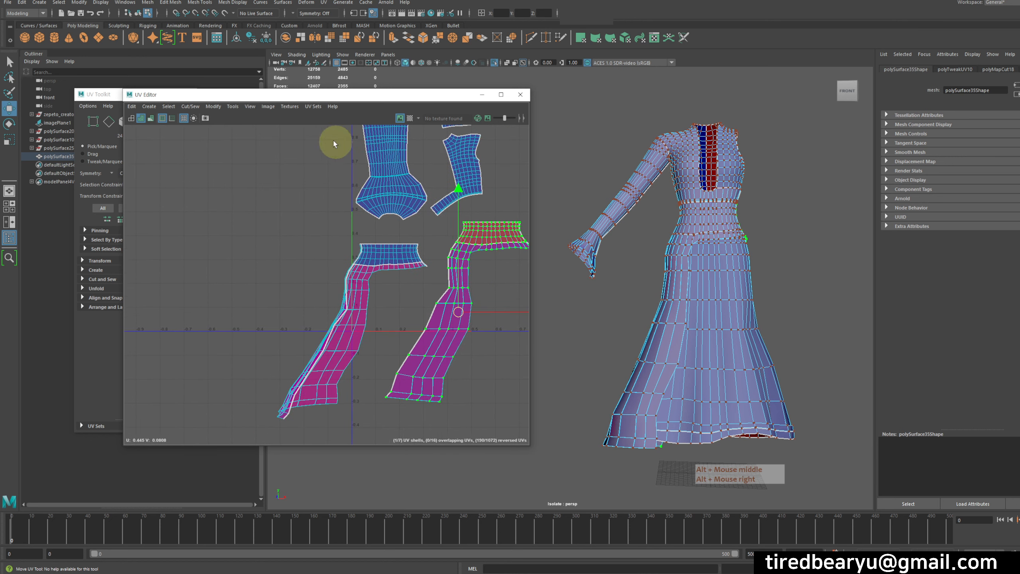
click(214, 106)
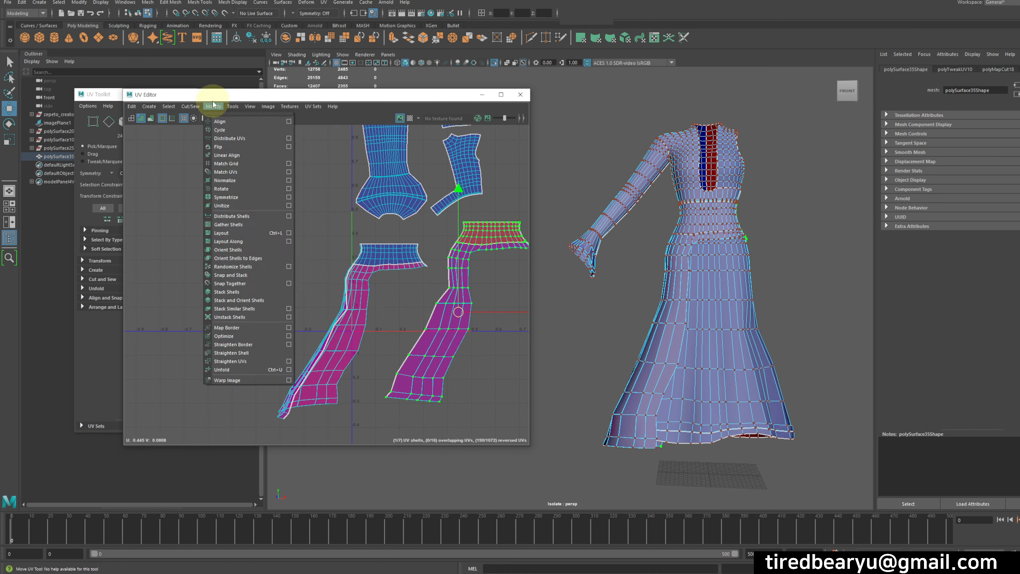
click(258, 370)
Step: Try to unfold the front skirt panel's UV shell as well, and place it below the other unfolded shell
double_click(365, 259)
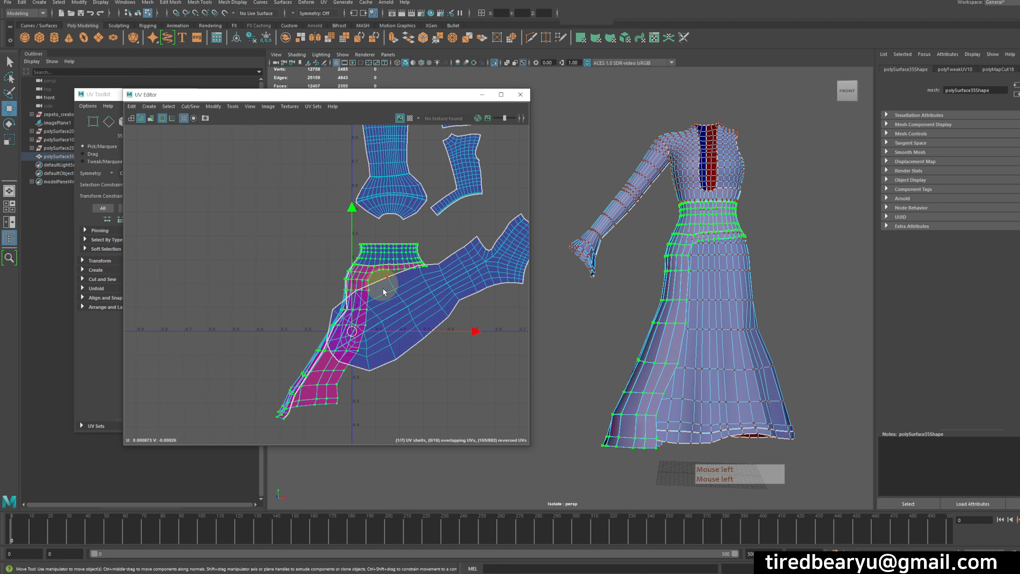
key(g)
alt+right_drag(392, 312, 332, 278)
key(w)
middle_drag(370, 362, 458, 426)
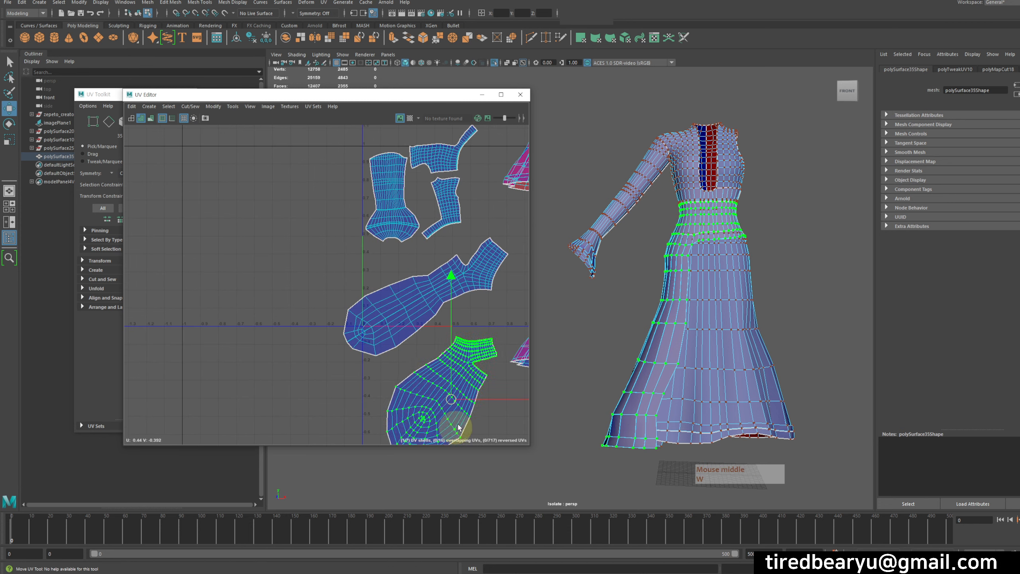
alt+middle_drag(489, 359, 447, 291)
alt+drag(674, 291, 670, 280)
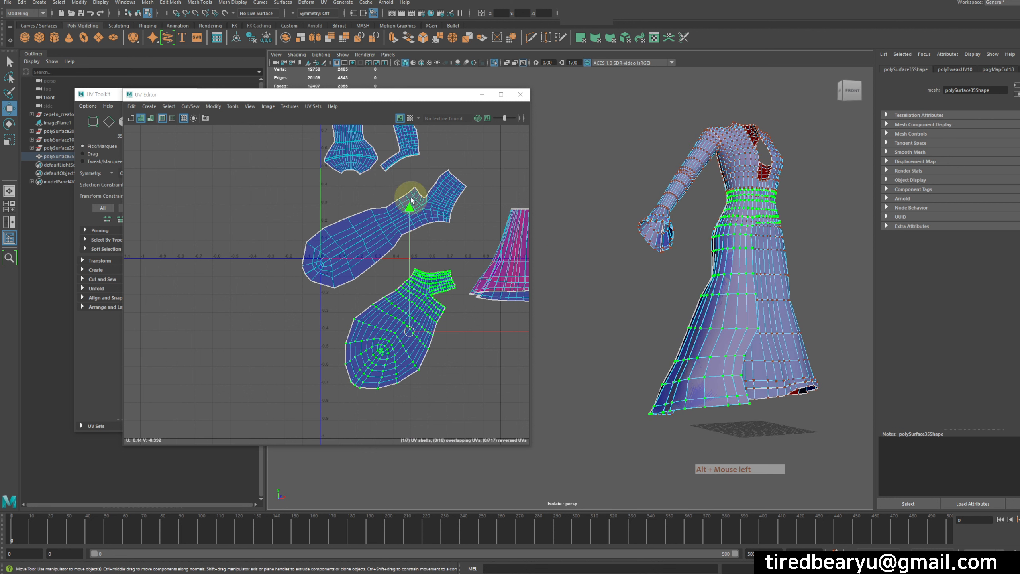
double_click(434, 208)
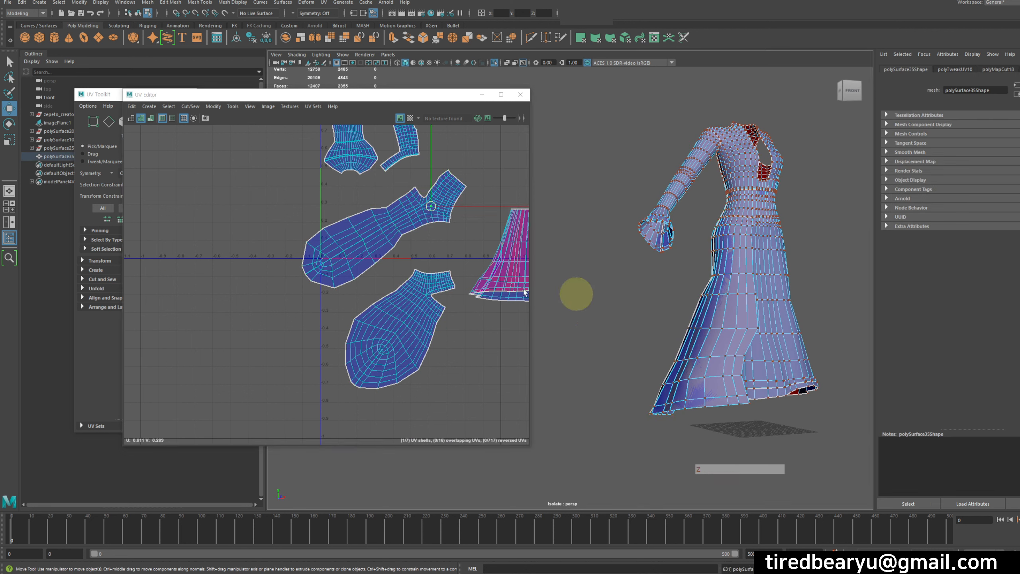
Step: Undo the unfolding and repositioning of the two skirt panel shells
key(z)
key(z)
key(z)
key(z)
key(z)
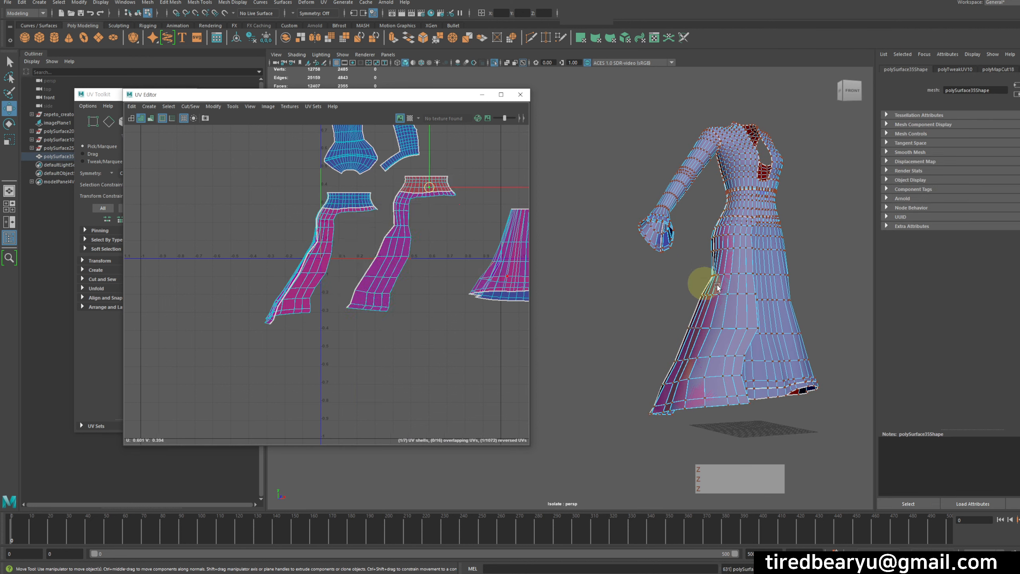
Step: Examine the skirt's front overlap and hem for missing cuts, and compare them with the two panel shells
alt+drag(706, 285, 710, 276)
alt+right_drag(710, 276, 743, 269)
alt+middle_drag(744, 269, 729, 248)
alt+drag(728, 249, 674, 273)
alt+drag(651, 169, 671, 198)
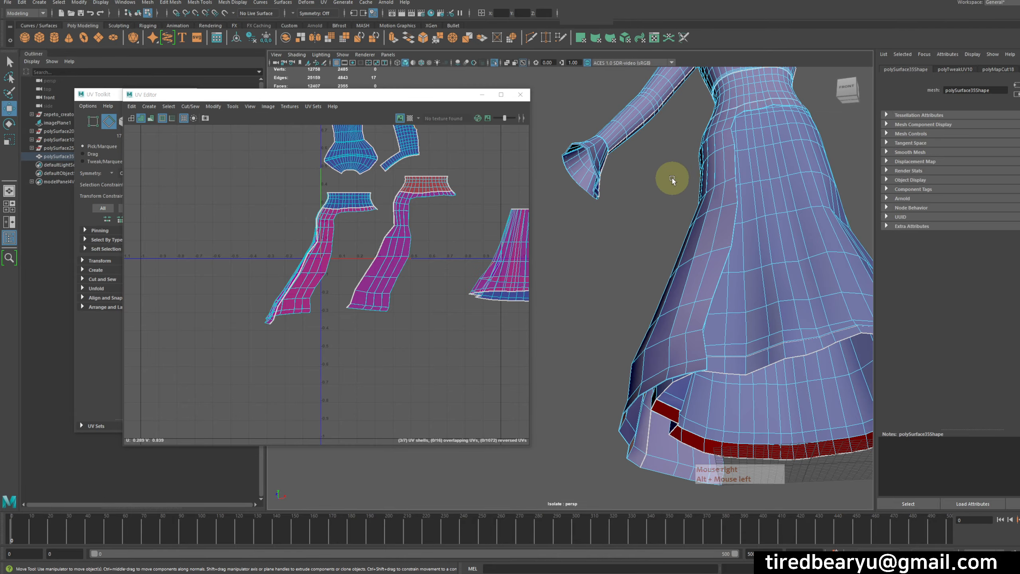
alt+right_drag(667, 178, 704, 265)
alt+middle_drag(704, 265, 742, 249)
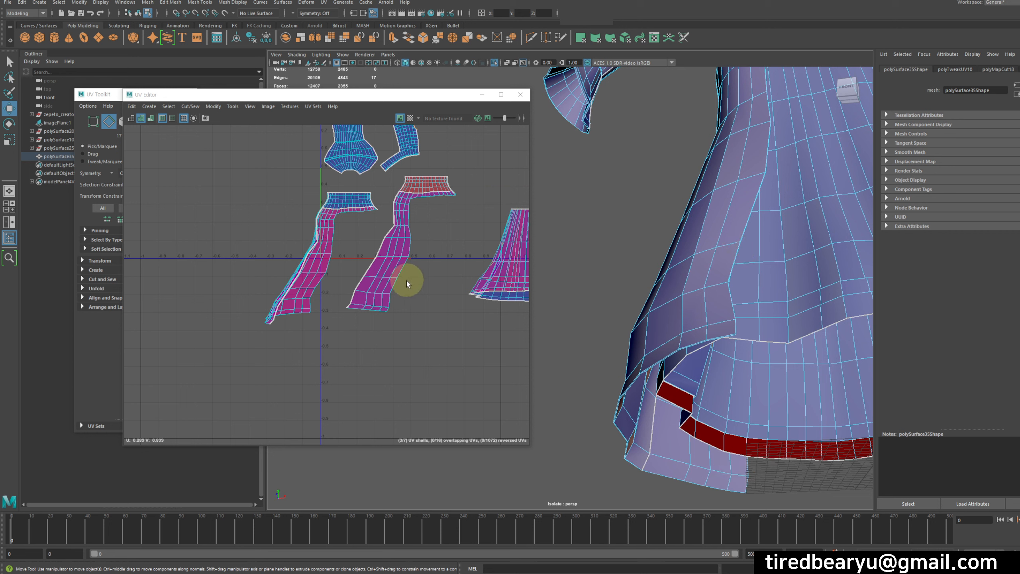
alt+middle_drag(437, 283, 435, 301)
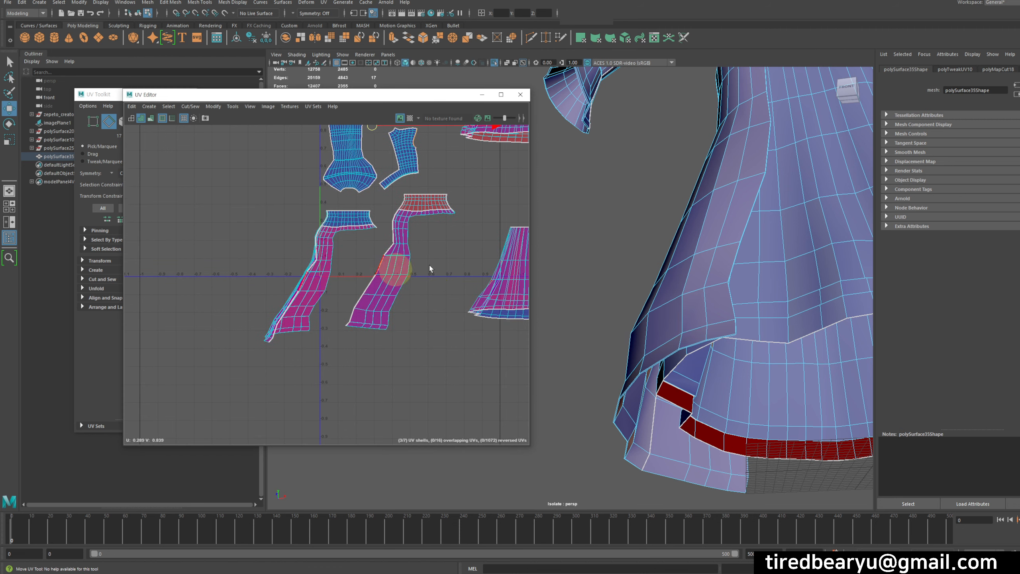
Step: Select the edge run at the inner hem opening beneath the skirt's overlap and cut the UVs along it
alt+middle_drag(337, 296, 354, 284)
alt+right_drag(355, 282, 438, 278)
click(685, 346)
alt+drag(686, 332, 715, 280)
key(f)
alt+middle_drag(341, 332, 347, 322)
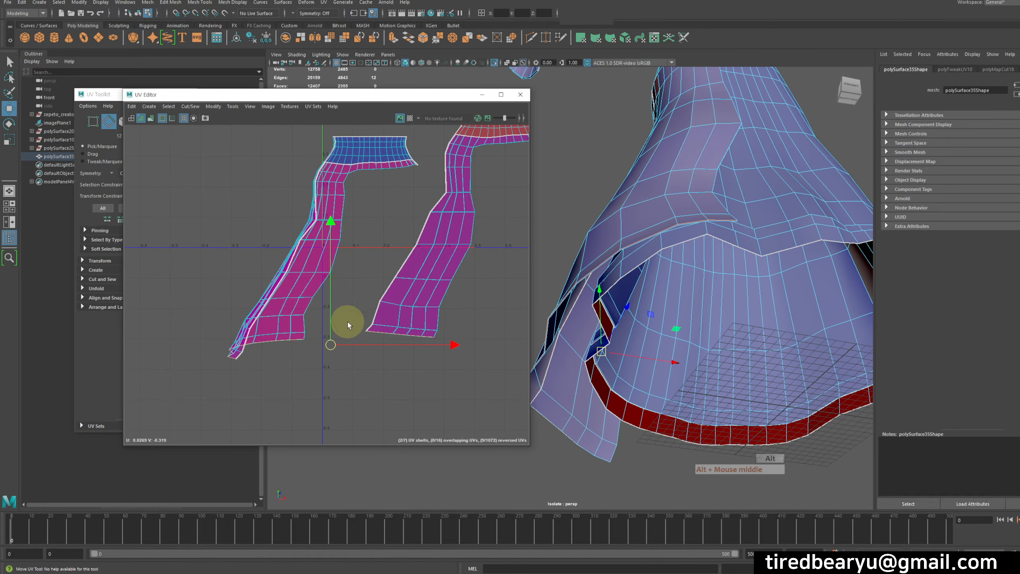
key(w)
scroll(355, 365, down, 3)
alt+middle_drag(373, 355, 411, 366)
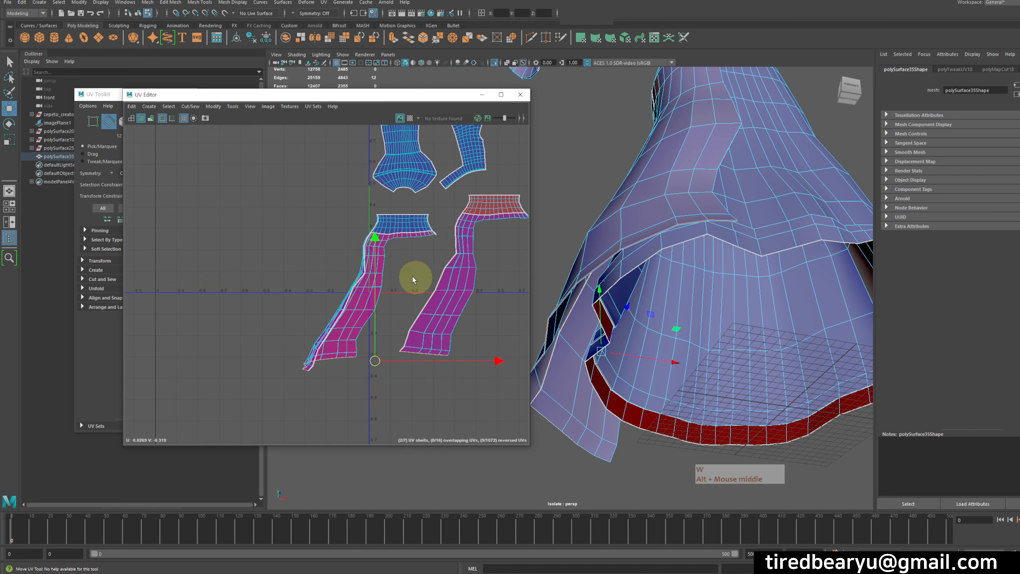
mouse_move(373, 357)
mouse_down()
mouse_move(322, 344)
mouse_move(372, 381)
mouse_move(360, 361)
mouse_up()
key(z)
click(187, 107)
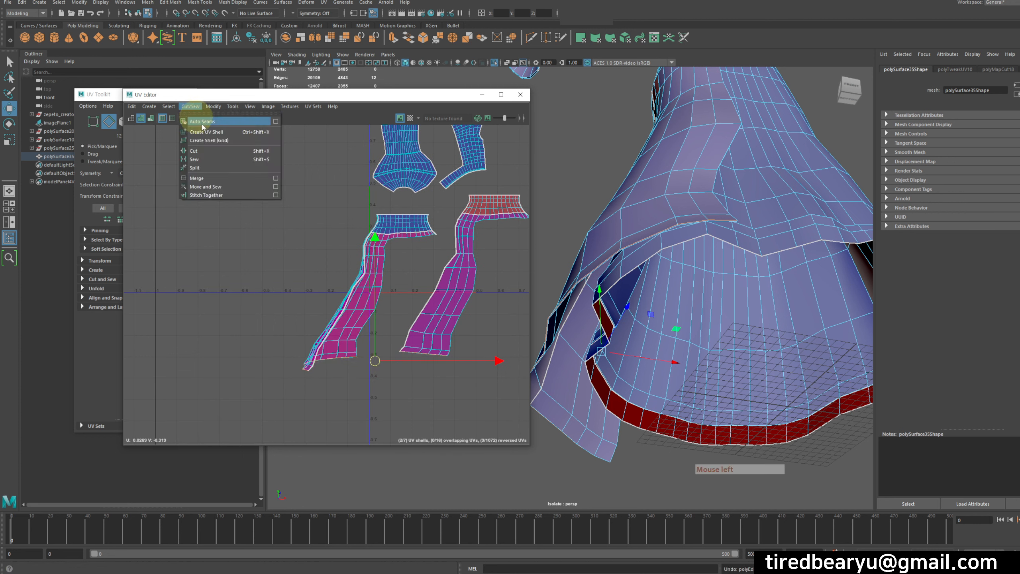
mouse_move(215, 107)
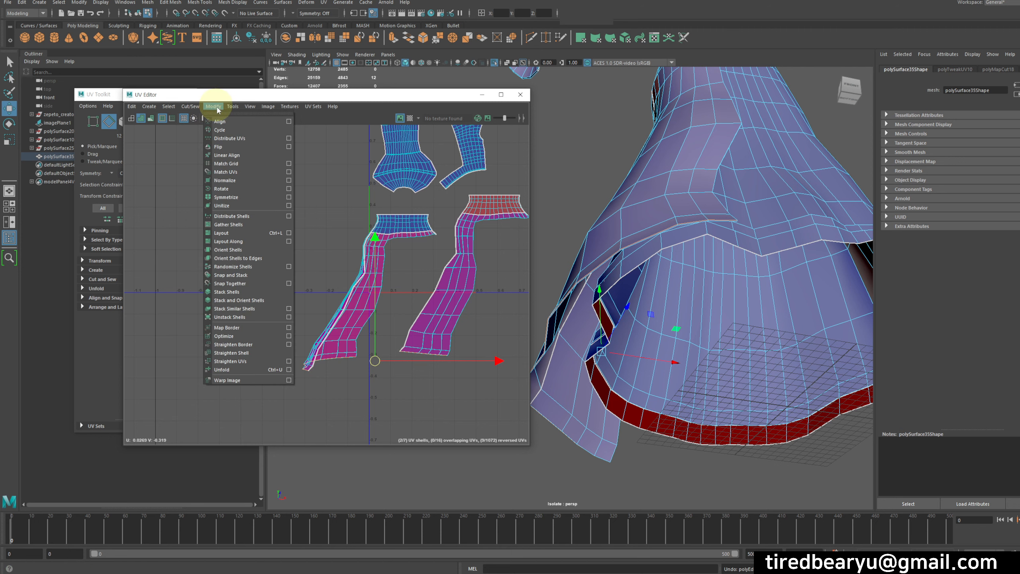
mouse_move(183, 108)
click(204, 151)
Step: Reposition the two skirt panel shells separately in the UV layout
right_drag(423, 243, 442, 244)
click(416, 221)
key(w)
middle_drag(412, 303, 371, 287)
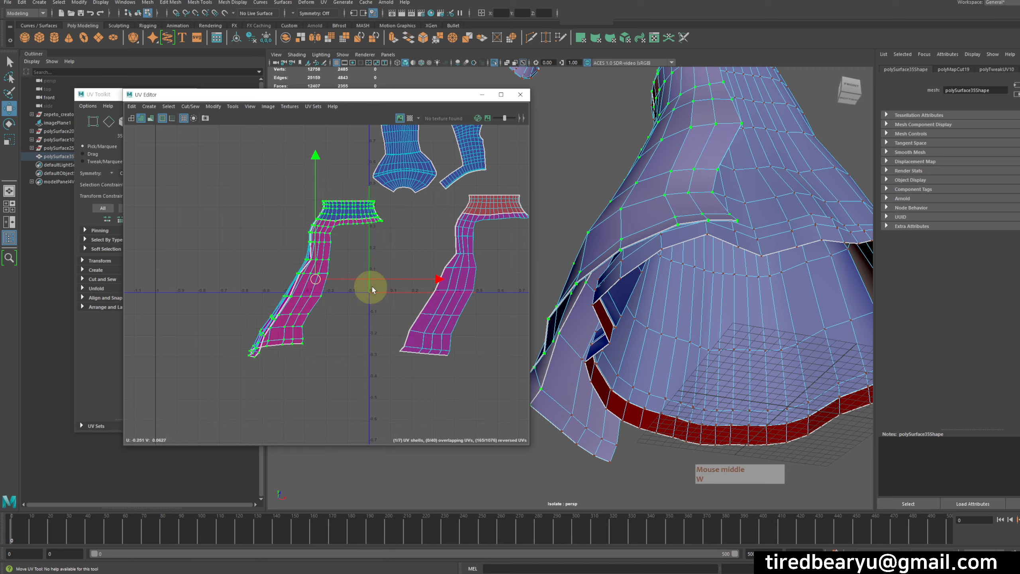
alt+right_drag(372, 287, 429, 277)
click(485, 226)
alt+middle_drag(494, 302, 423, 305)
middle_drag(436, 311, 474, 297)
Step: Select the edge run along the overlapping skirt panel's upper border, just below the waist
alt+drag(746, 214, 715, 198)
alt+middle_drag(712, 198, 649, 324)
alt+drag(657, 281, 645, 353)
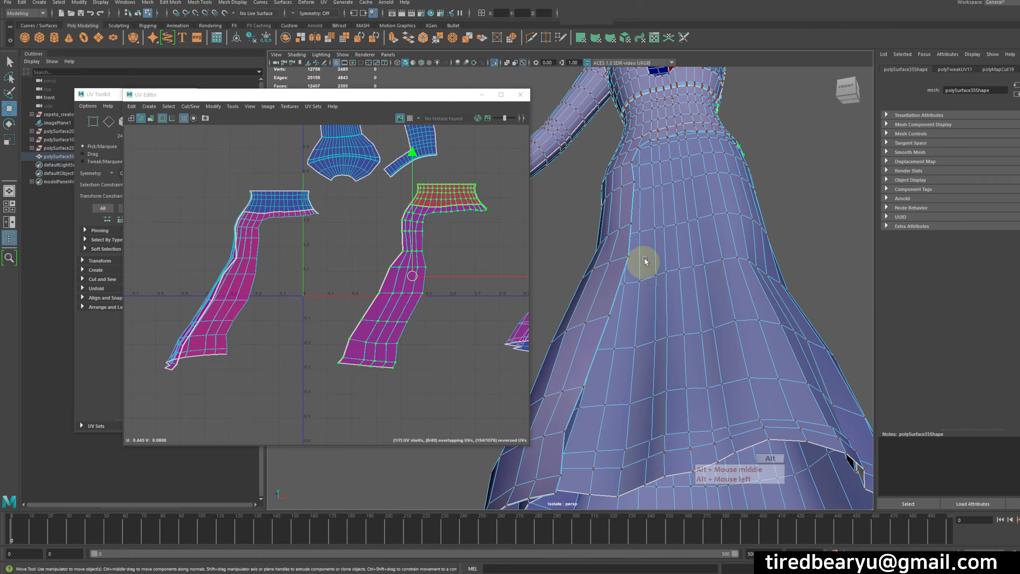
alt+middle_drag(645, 262, 613, 335)
alt+drag(647, 275, 620, 271)
alt+right_drag(619, 271, 594, 264)
alt+middle_drag(594, 263, 593, 337)
alt+right_drag(593, 337, 667, 323)
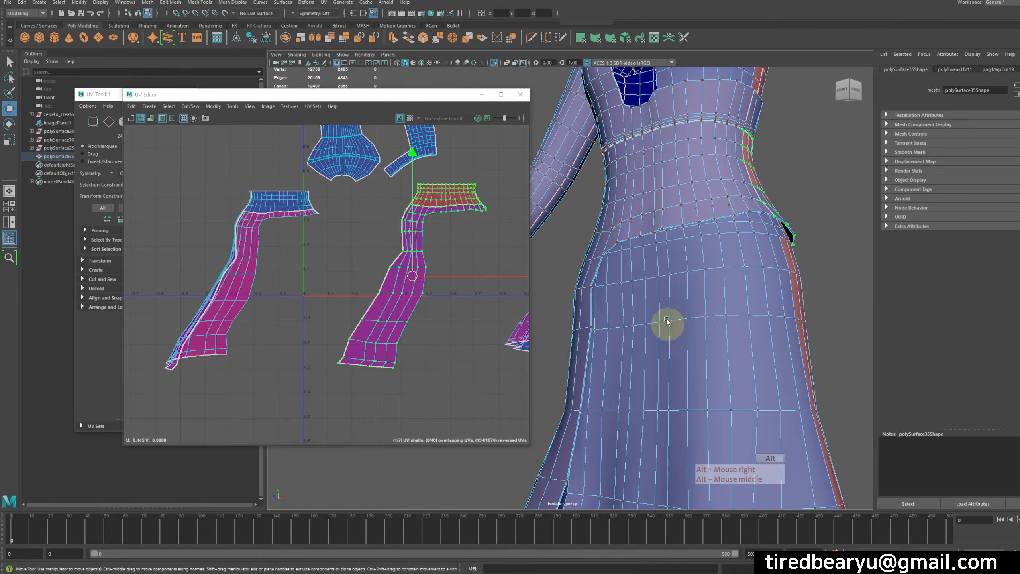
alt+middle_drag(668, 324, 717, 248)
right_drag(786, 169, 705, 194)
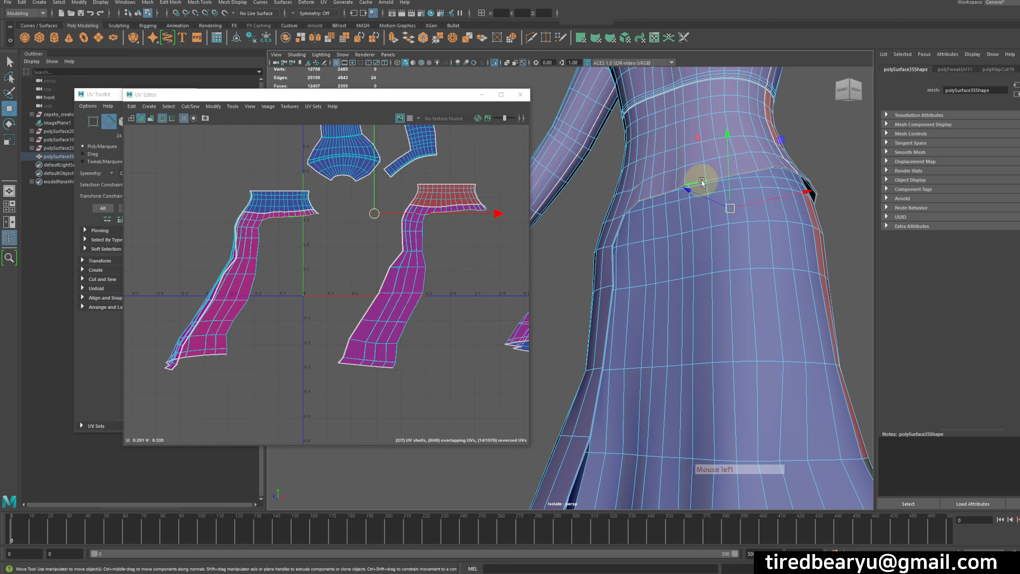
Step: Select the vertical edge run down one side of the overlapping skirt panel, checking its lower end in wireframe
alt+middle_drag(612, 396, 699, 249)
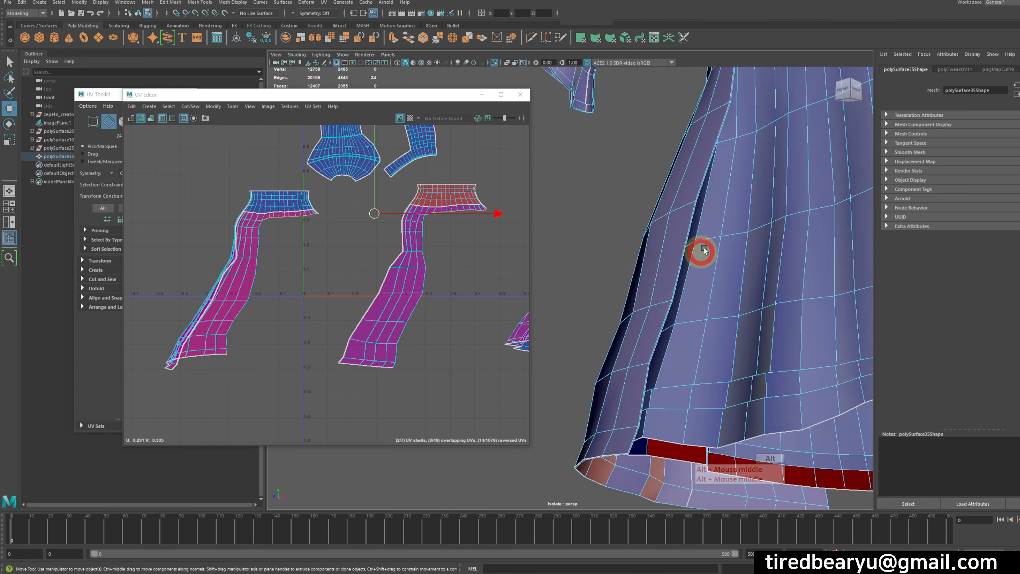
alt+drag(701, 253, 709, 217)
alt+middle_drag(709, 225, 713, 198)
mouse_move(723, 242)
alt+right_down()
mouse_move(756, 255)
mouse_move(724, 296)
alt+right_up()
key(4)
mouse_move(724, 296)
alt+mouse_down()
mouse_move(737, 315)
mouse_move(723, 318)
mouse_move(709, 349)
mouse_move(667, 336)
alt+mouse_up()
key(q)
alt+right_drag(683, 336, 787, 338)
alt+middle_drag(755, 335, 656, 319)
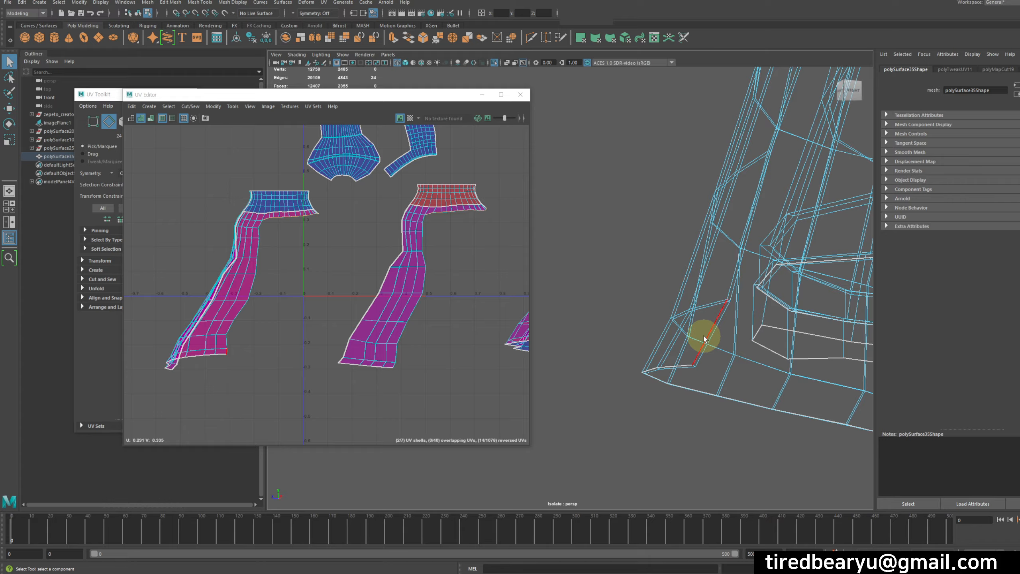
alt+right_drag(777, 217, 756, 200)
alt+middle_drag(756, 200, 706, 360)
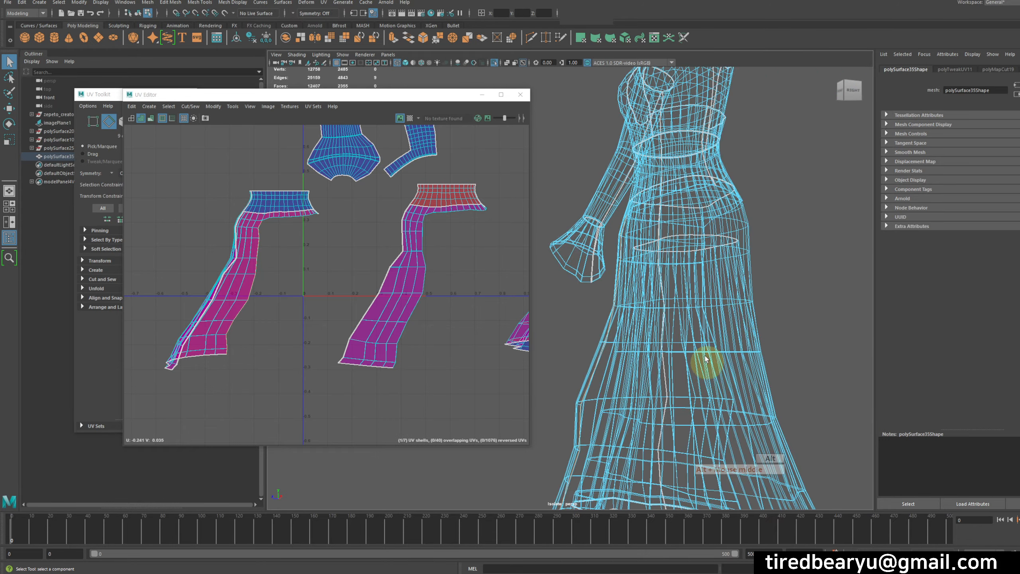
Step: Add the curved edge run along the panel's upper border below the waist to the edge selection
alt+right_drag(707, 360, 685, 251)
alt+drag(686, 251, 729, 234)
key(5)
alt+middle_drag(689, 201, 662, 264)
alt+right_drag(663, 264, 709, 249)
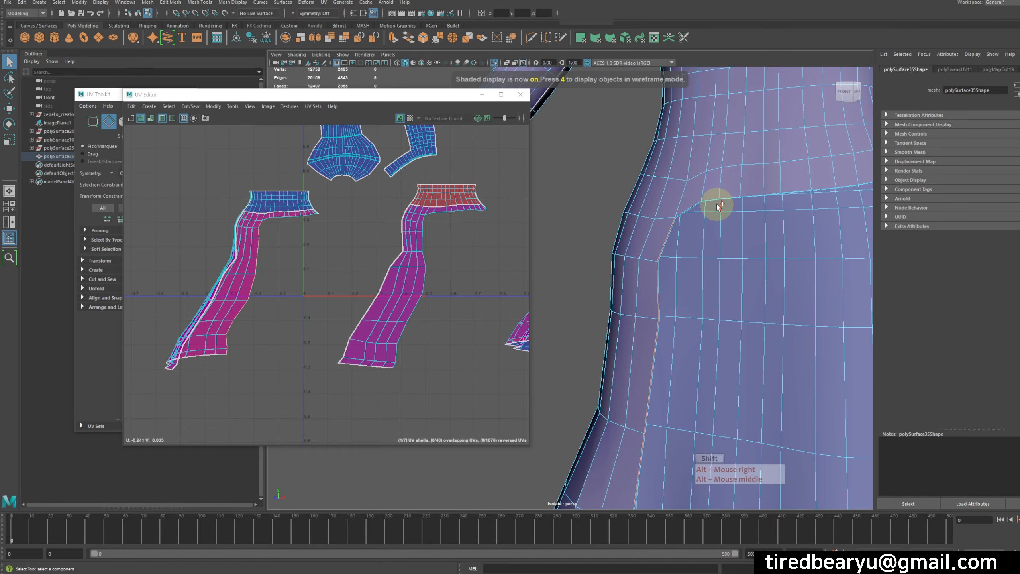
alt+right_drag(725, 201, 731, 217)
alt+drag(731, 217, 706, 212)
mouse_move(706, 213)
alt+right_down()
mouse_move(736, 213)
mouse_move(706, 212)
alt+right_up()
alt+middle_drag(706, 211, 683, 219)
alt+drag(683, 219, 687, 226)
Step: Add the vertical edge run on the panel's opposite side to the selection and cut the UVs along all selected edges
key(4)
alt+middle_drag(751, 267, 666, 254)
alt+right_drag(665, 254, 727, 260)
key(5)
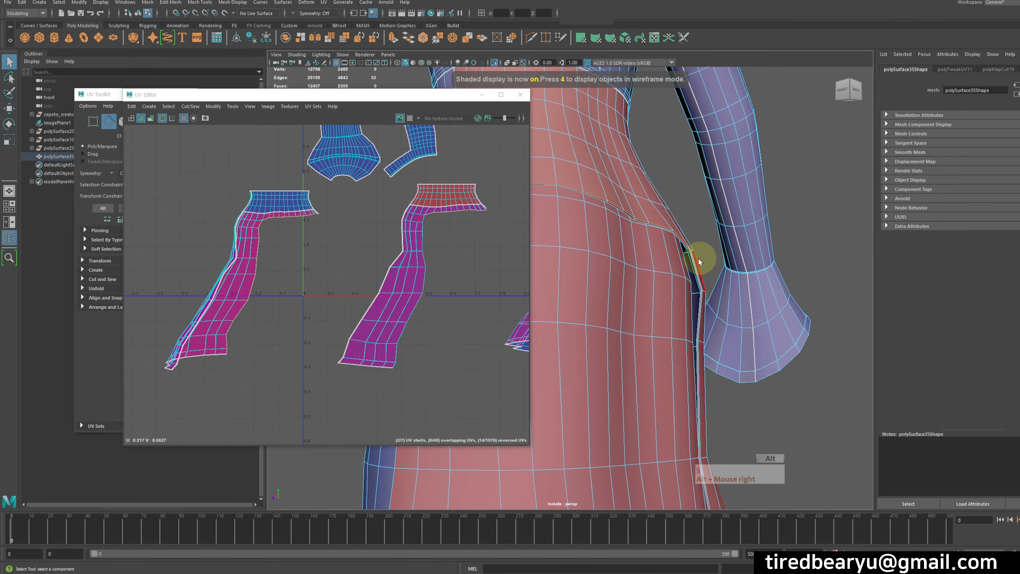
alt+middle_drag(765, 373, 743, 197)
alt+right_drag(744, 197, 606, 222)
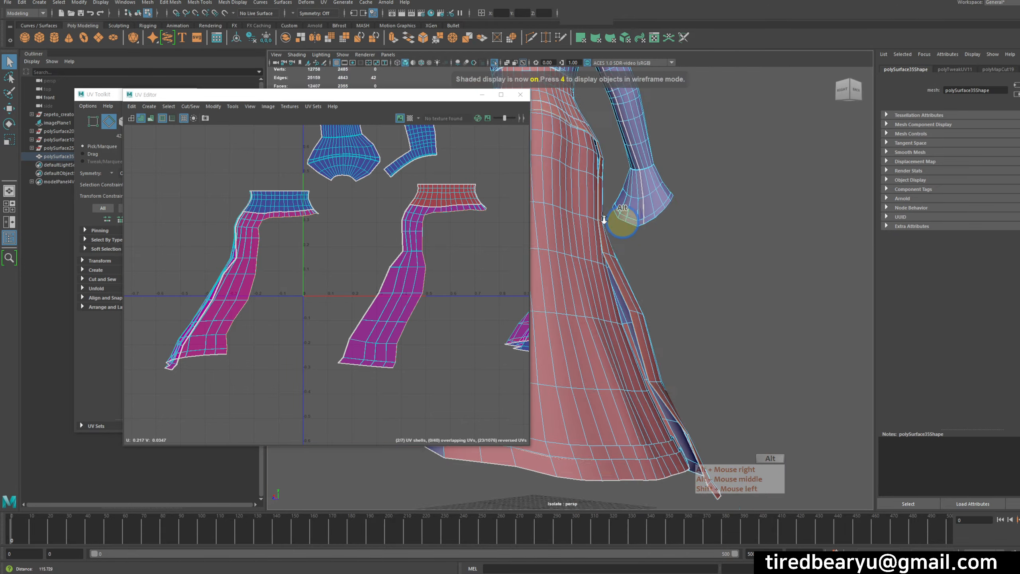
alt+middle_drag(651, 354, 658, 199)
alt+drag(660, 257, 663, 221)
alt+right_drag(663, 222, 734, 228)
alt+middle_drag(734, 228, 677, 247)
alt+right_drag(677, 247, 790, 226)
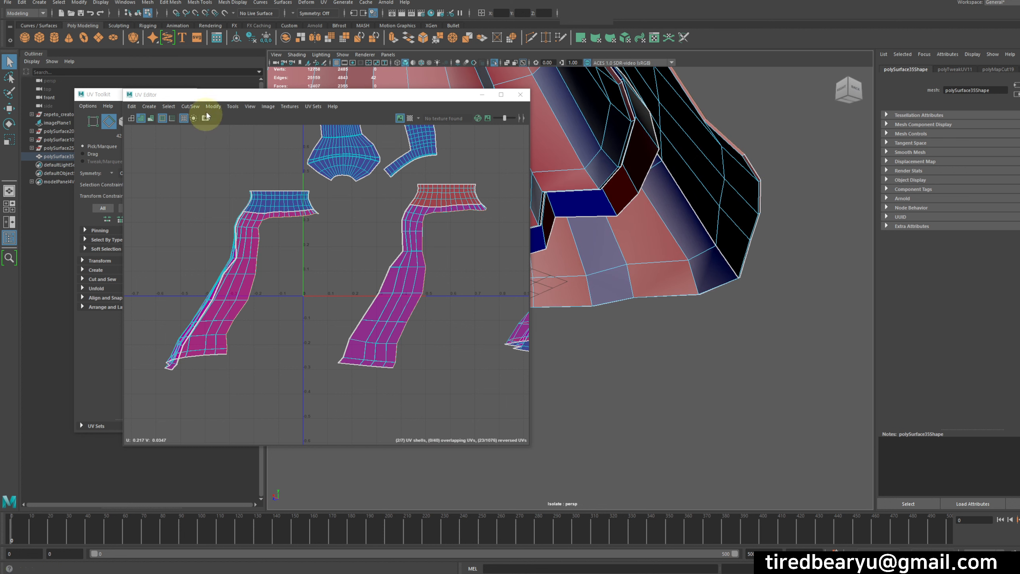
click(190, 106)
click(211, 155)
Step: Pull the overlapping layers of both skirt panel shells apart into four separate shells
scroll(364, 228, down, 3)
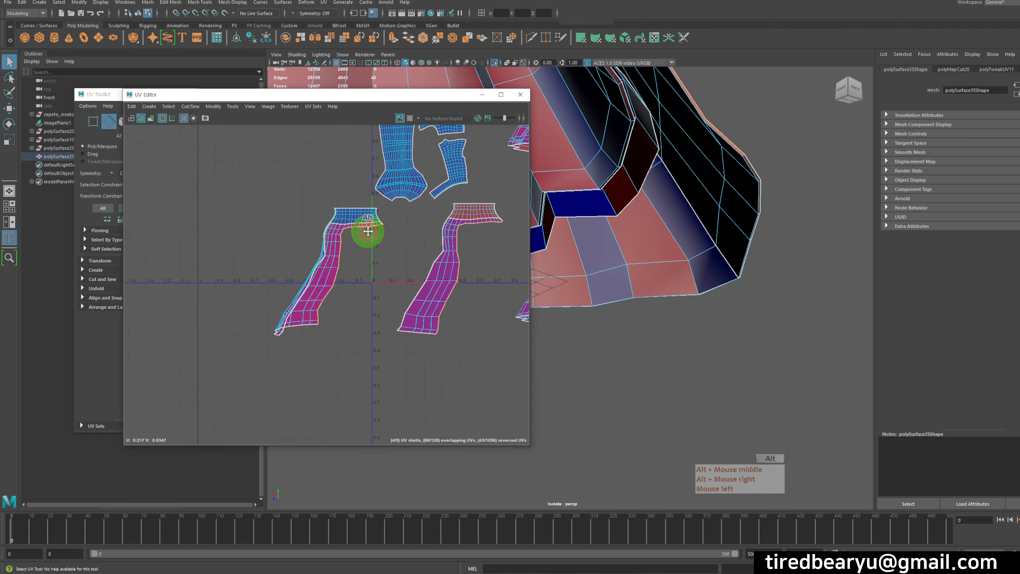
right_drag(414, 219, 447, 234)
key(w)
middle_drag(483, 338, 497, 392)
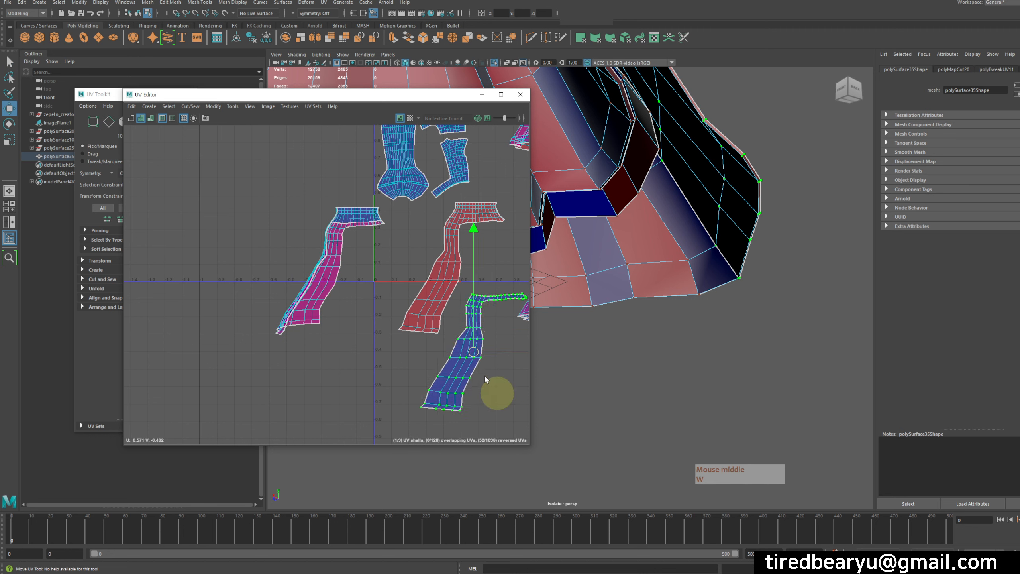
middle_drag(450, 294, 413, 341)
click(339, 223)
middle_drag(375, 312, 292, 355)
click(340, 257)
middle_drag(330, 308, 333, 358)
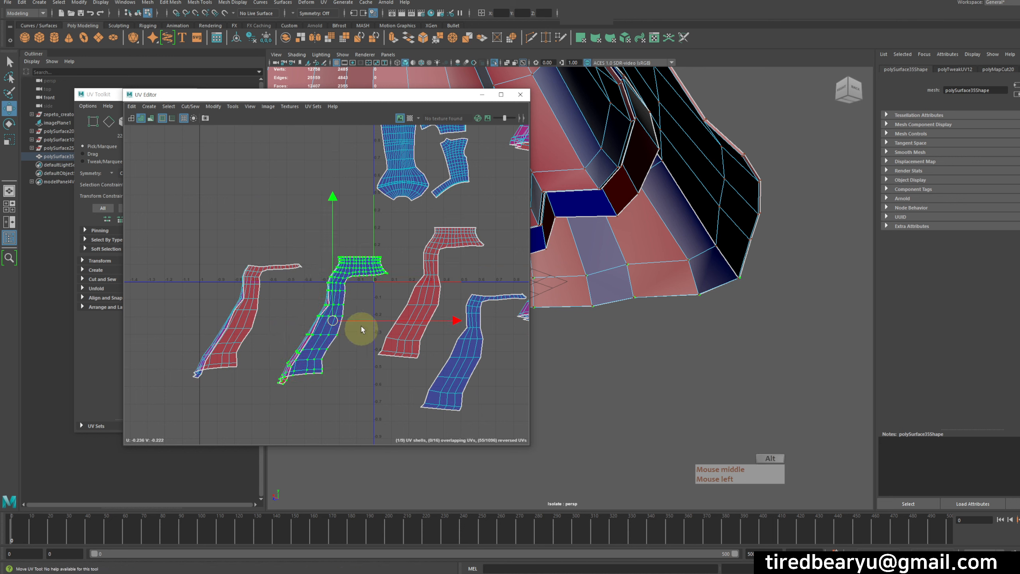
Step: Select all four separated skirt panel shells and unfold them
alt+right_drag(361, 329, 266, 274)
alt+right_drag(421, 289, 296, 278)
shift+click(296, 296)
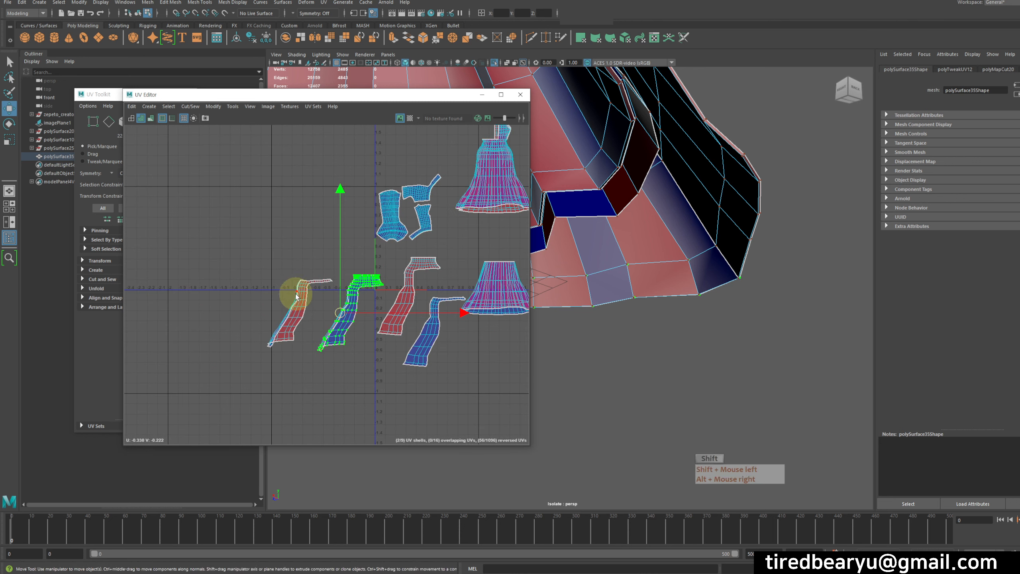
shift+click(428, 268)
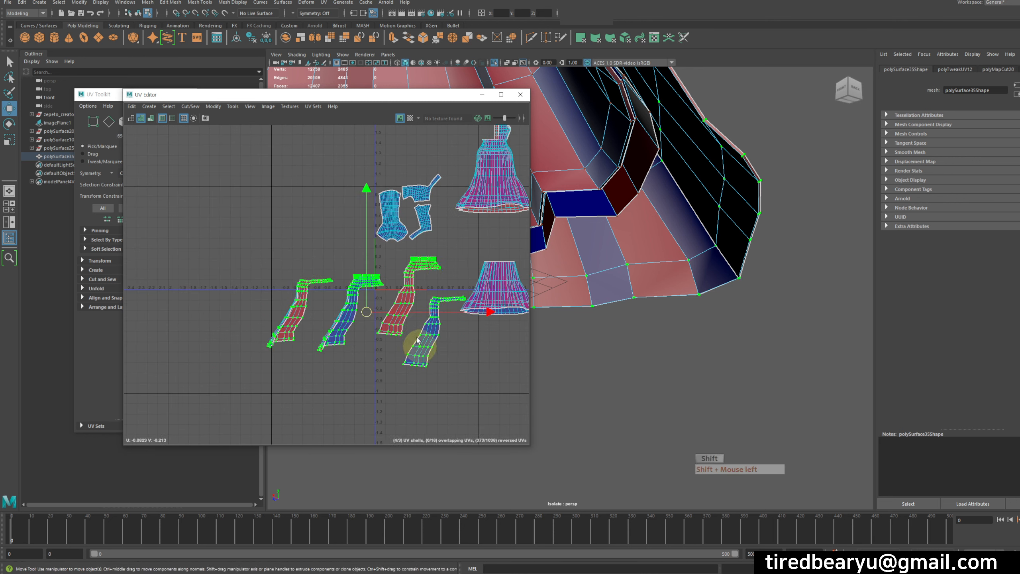
click(213, 106)
click(271, 365)
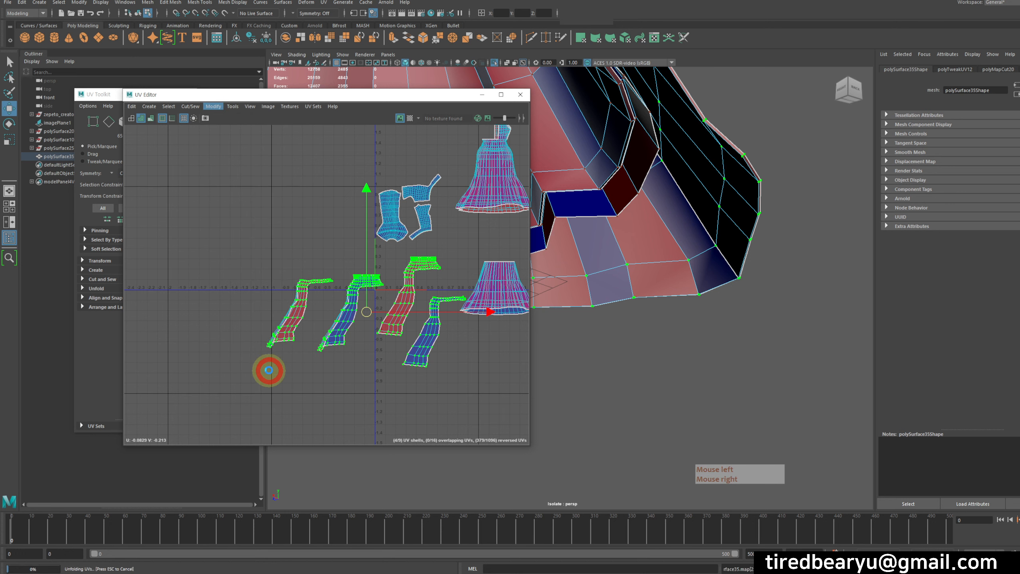
Step: Undo the unfold of the four panel shells and unfold them again
drag(448, 364, 459, 366)
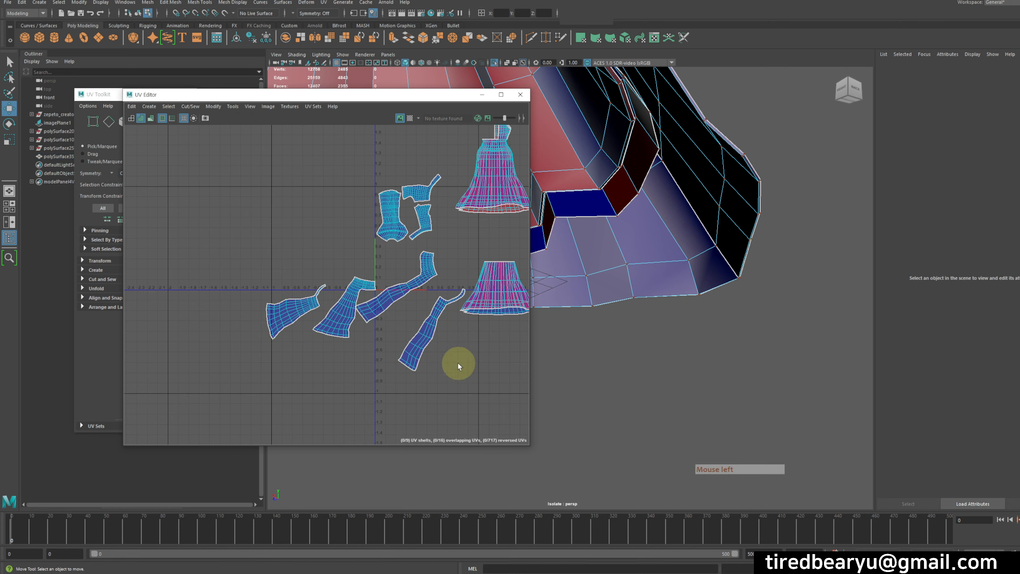
click(420, 282)
key(ctrl+z)
key(ctrl+z)
key(ctrl+z)
key(ctrl+z)
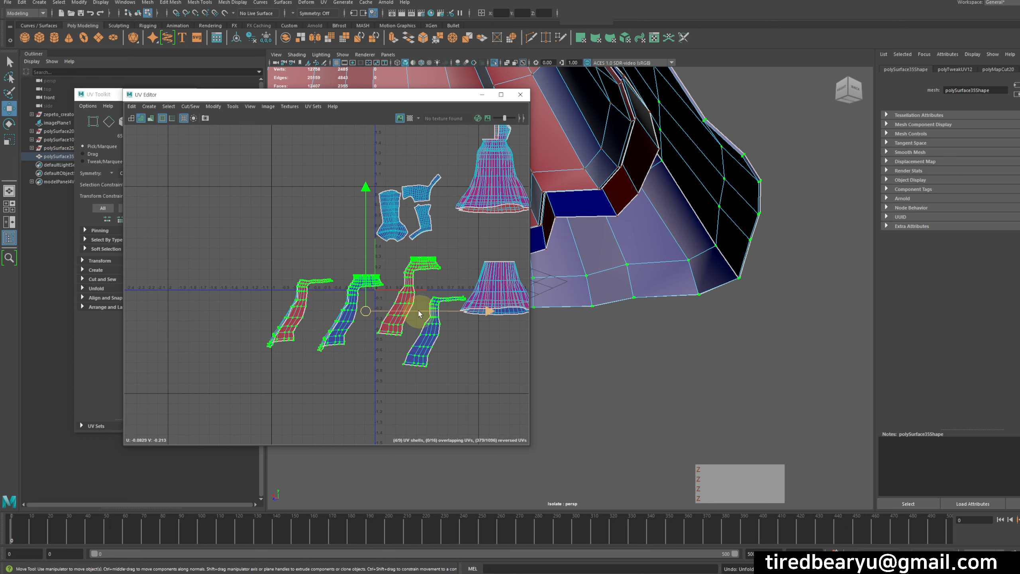
key(ctrl+u)
click(460, 361)
Step: Move the four unfolded panel shells up toward the sleeve and bodice shells
click(393, 291)
key(w)
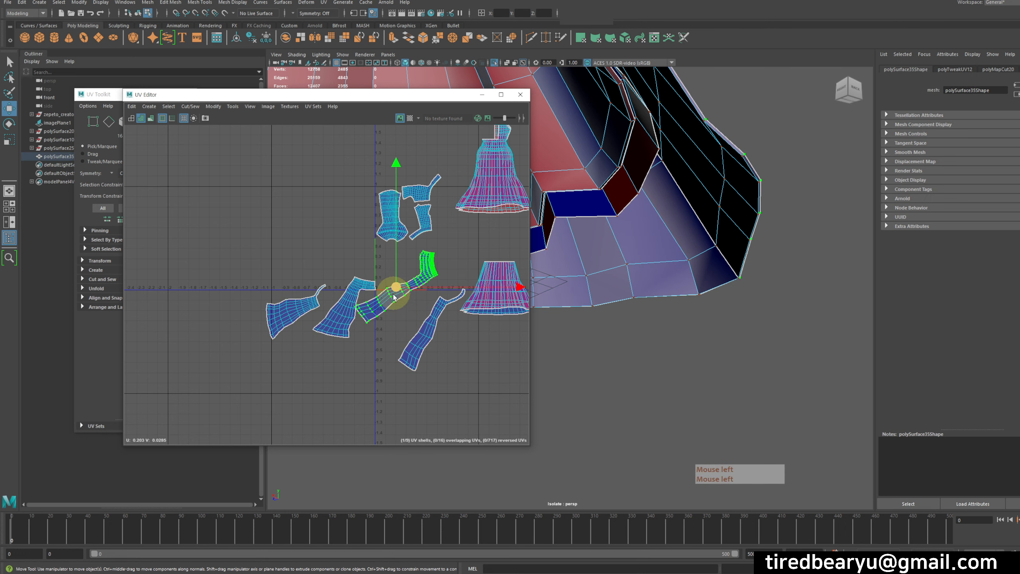
middle_drag(426, 320, 456, 289)
double_click(436, 329)
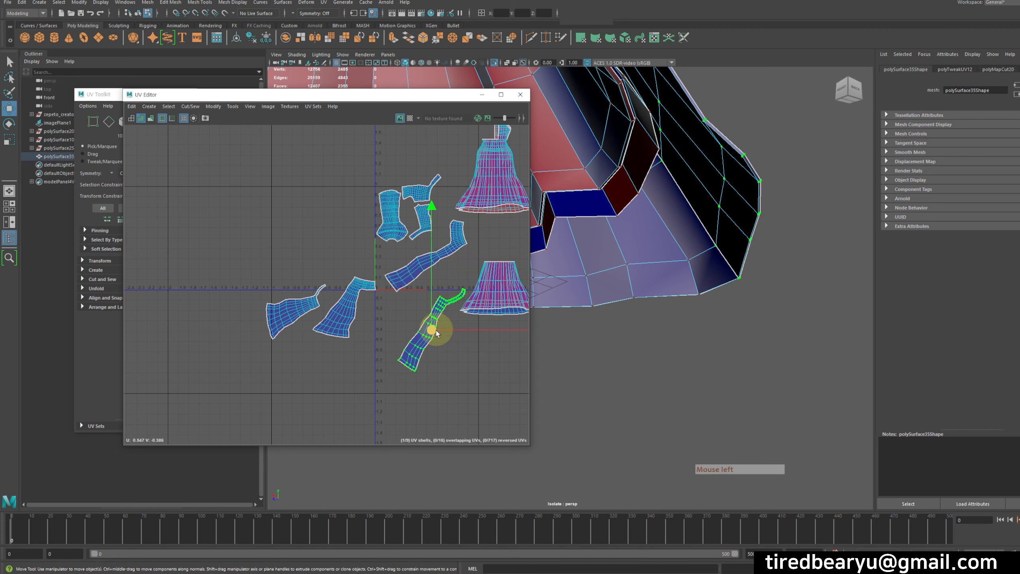
key(w)
middle_drag(447, 344, 465, 306)
double_click(348, 302)
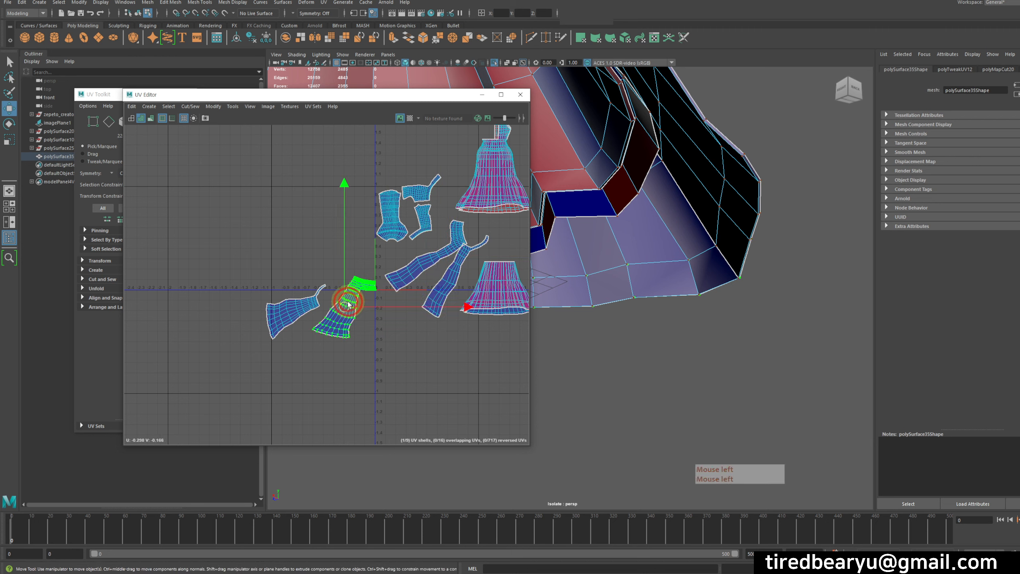
middle_drag(367, 329, 413, 283)
double_click(299, 308)
middle_drag(300, 309, 345, 255)
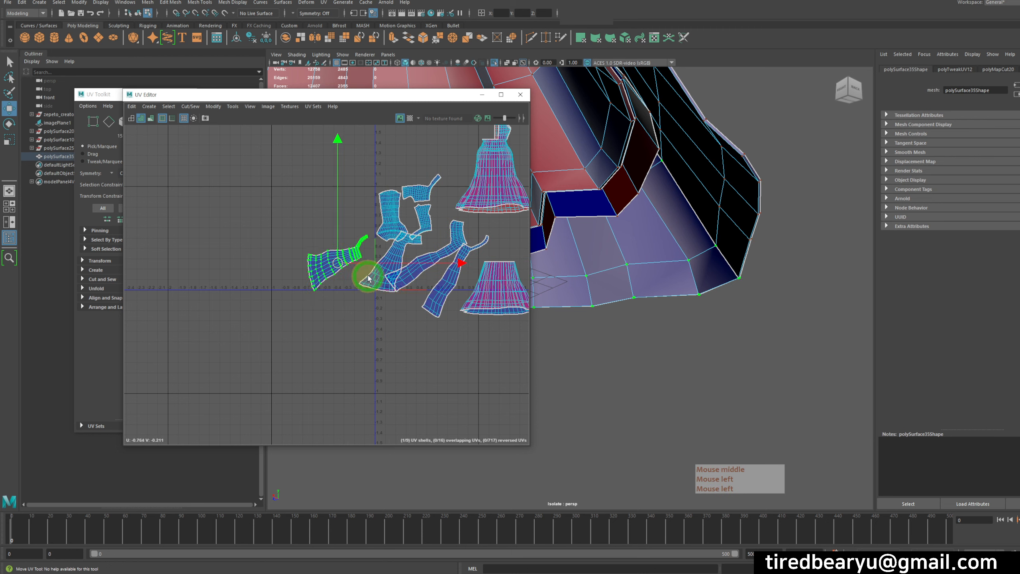
Step: Examine the remaining combined bodice and skirt shell in the UV layout against the dress's waist and skirt
alt+middle_drag(458, 282, 368, 330)
alt+drag(638, 191, 729, 315)
alt+middle_drag(294, 290, 327, 301)
alt+right_drag(327, 301, 466, 292)
alt+middle_drag(382, 274, 365, 319)
alt+right_drag(364, 320, 423, 307)
alt+middle_drag(420, 306, 413, 334)
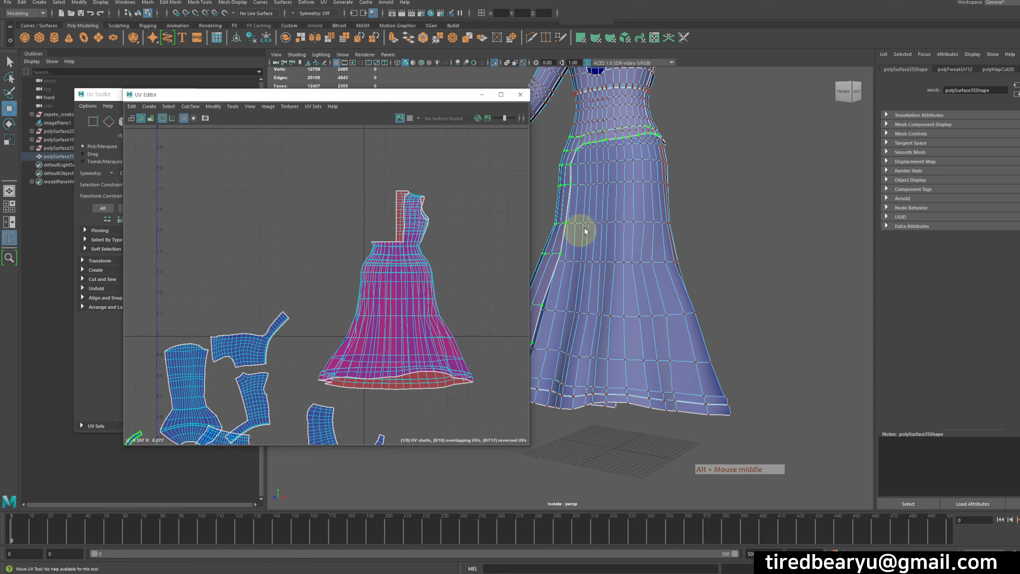
alt+right_drag(583, 228, 664, 310)
alt+drag(665, 310, 711, 241)
right_drag(404, 253, 436, 245)
click(397, 257)
alt+right_drag(368, 236, 465, 249)
alt+middle_drag(466, 249, 424, 276)
Step: Select the vertical edge run down the side of the main skirt, starting below the waist
alt+drag(699, 201, 615, 215)
alt+right_drag(614, 219, 684, 237)
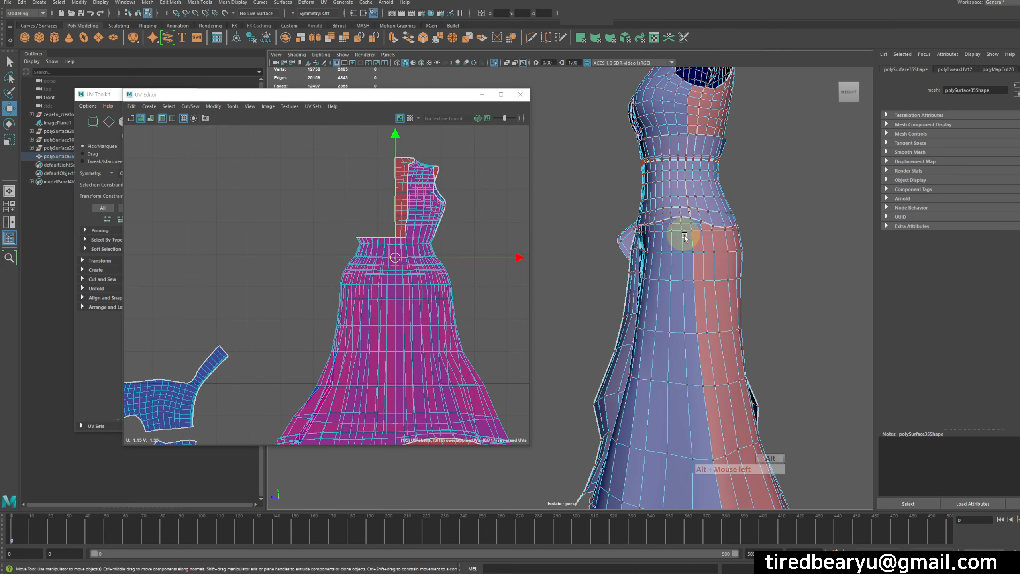
alt+middle_drag(683, 238, 679, 214)
right_drag(706, 229, 701, 212)
double_click(683, 218)
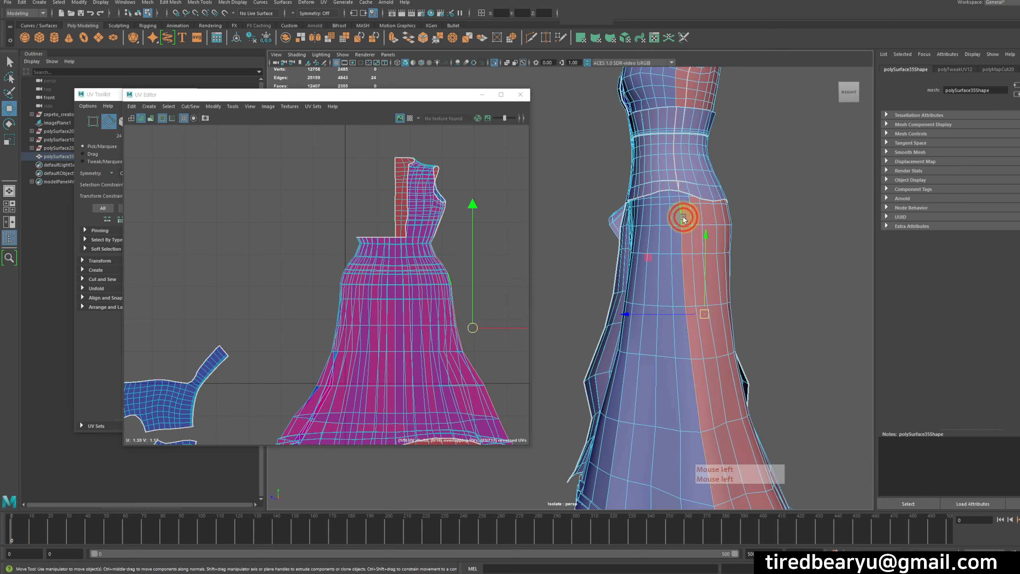
Step: Inspect the main skirt's side seam, hem and inner layer from below for further cuts
alt+drag(683, 281, 704, 301)
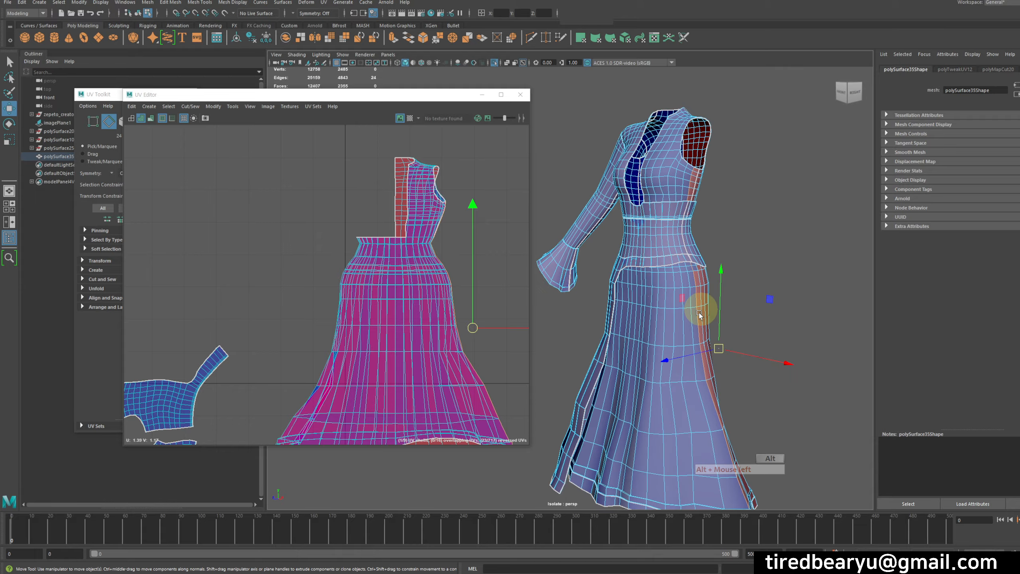
alt+middle_drag(704, 301, 693, 266)
alt+middle_drag(416, 346, 430, 245)
alt+right_drag(670, 321, 675, 261)
alt+drag(675, 260, 683, 289)
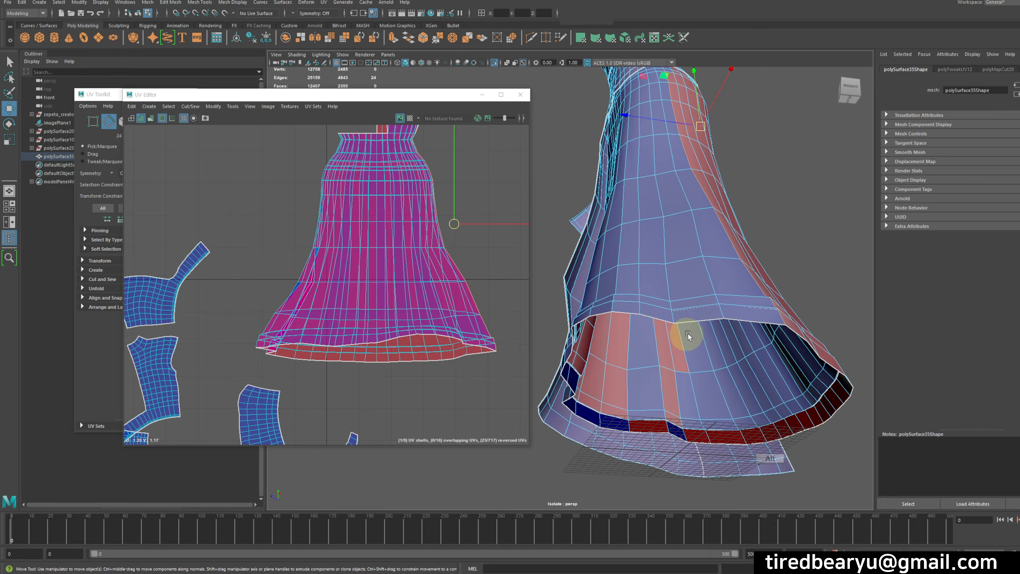
alt+drag(687, 334, 707, 344)
alt+right_drag(706, 344, 659, 300)
alt+drag(659, 299, 658, 310)
alt+middle_drag(658, 309, 661, 338)
alt+drag(661, 337, 687, 346)
alt+drag(649, 391, 671, 422)
Step: Compare the combined dress shell and the separate lower skirt shell in the UV layout with the skirt's layers
alt+right_drag(404, 335, 195, 331)
alt+middle_drag(195, 330, 220, 248)
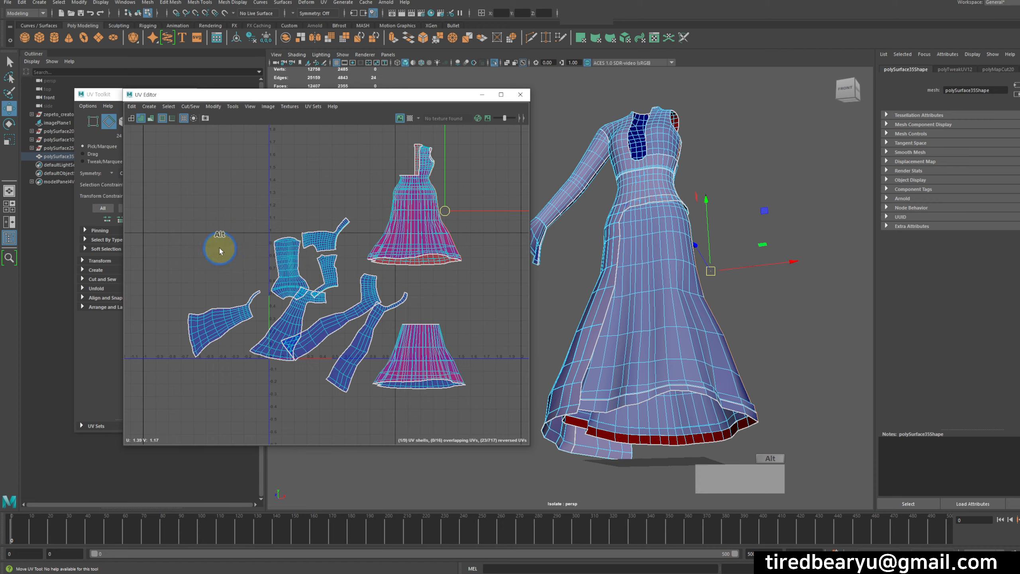
alt+middle_drag(403, 333, 394, 377)
alt+middle_drag(371, 310, 361, 335)
alt+right_drag(361, 336, 440, 338)
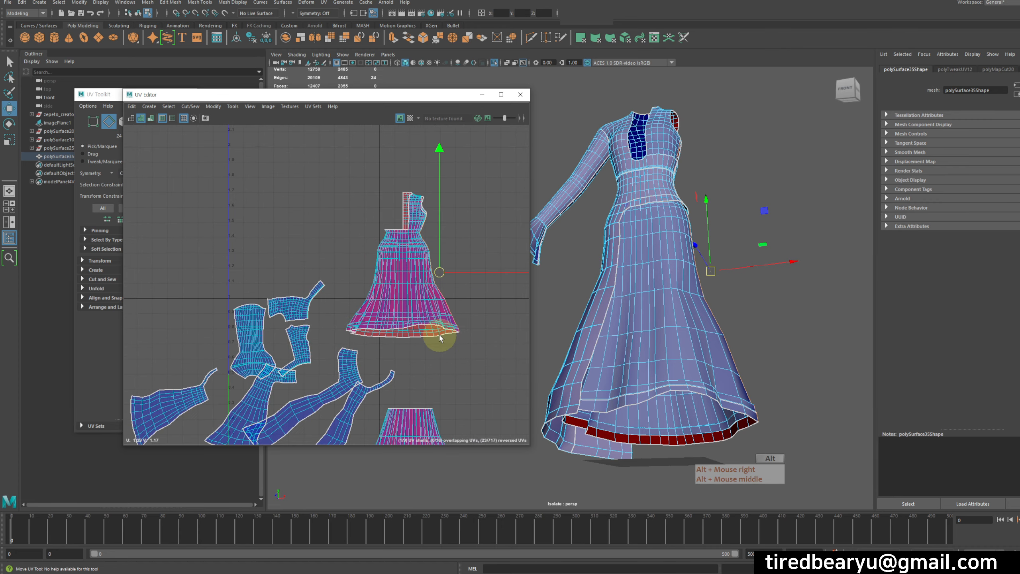
alt+middle_drag(440, 337, 395, 241)
alt+right_drag(395, 241, 480, 291)
alt+middle_drag(497, 347, 499, 301)
alt+drag(674, 356, 664, 328)
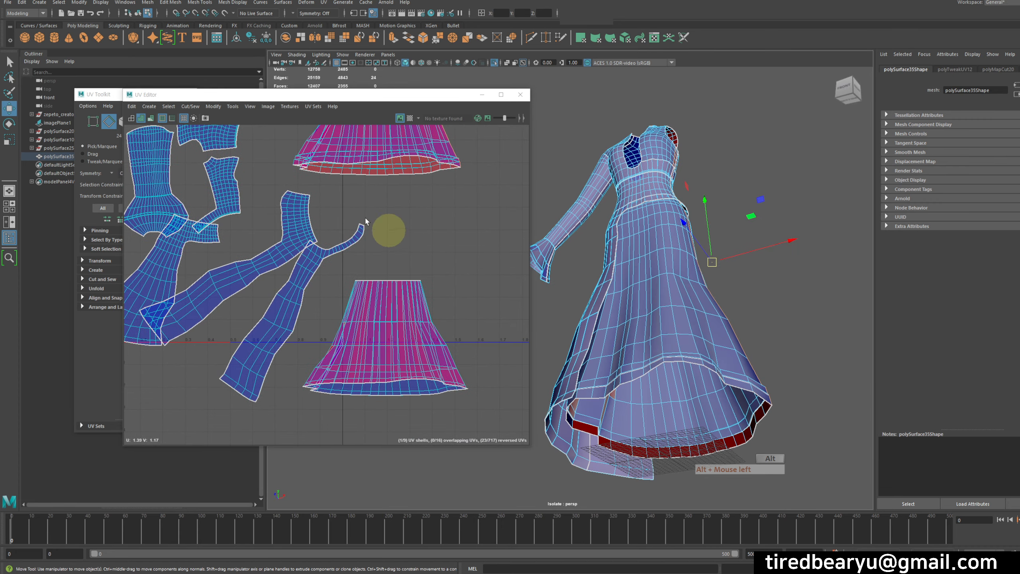
Step: Cut the UVs along the selected vertical edges down the side of the main skirt
click(213, 106)
mouse_move(187, 106)
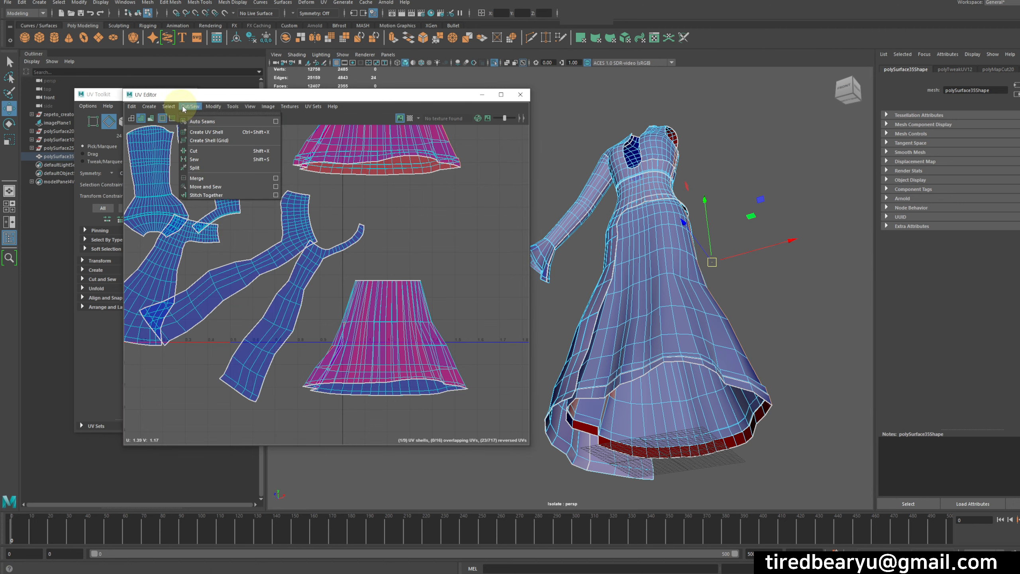
click(199, 151)
alt+middle_drag(378, 201, 373, 382)
alt+right_drag(373, 382, 353, 362)
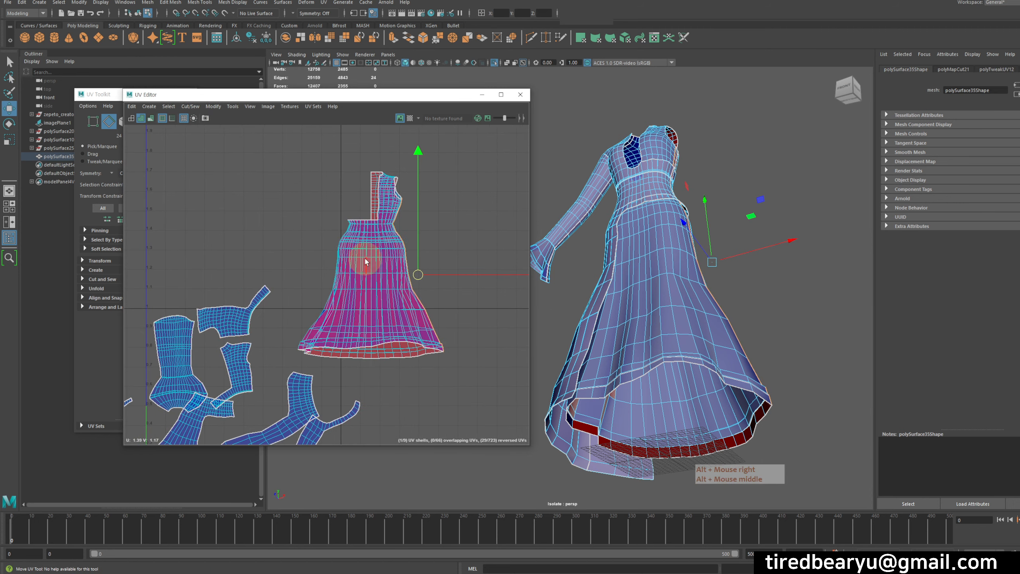
Step: Select the vertical edge run down the opposite side of the combined bodice and skirt shell and cut its UVs
right_drag(365, 260, 388, 254)
alt+middle_drag(341, 271, 356, 264)
alt+right_drag(356, 265, 384, 209)
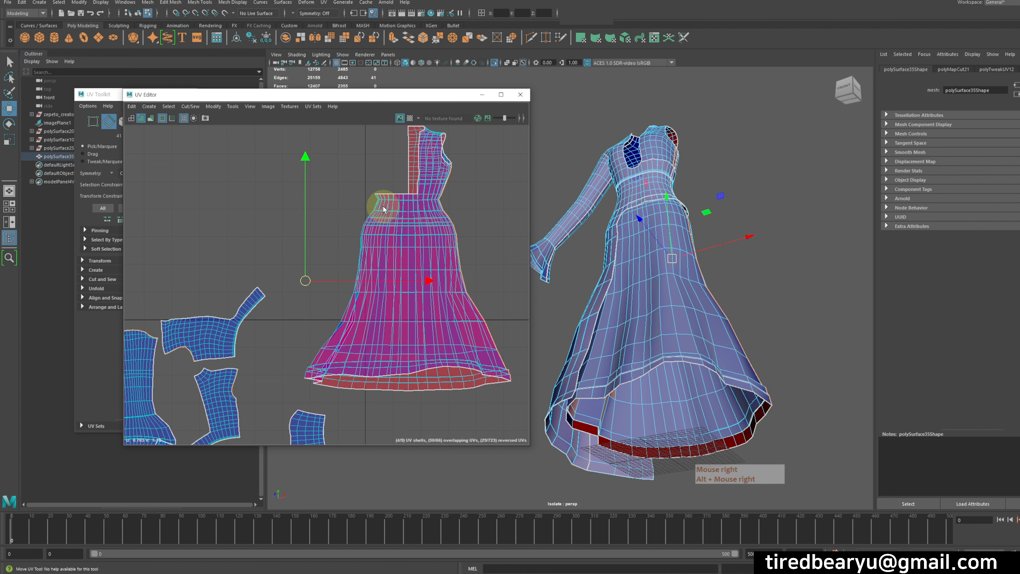
double_click(363, 219)
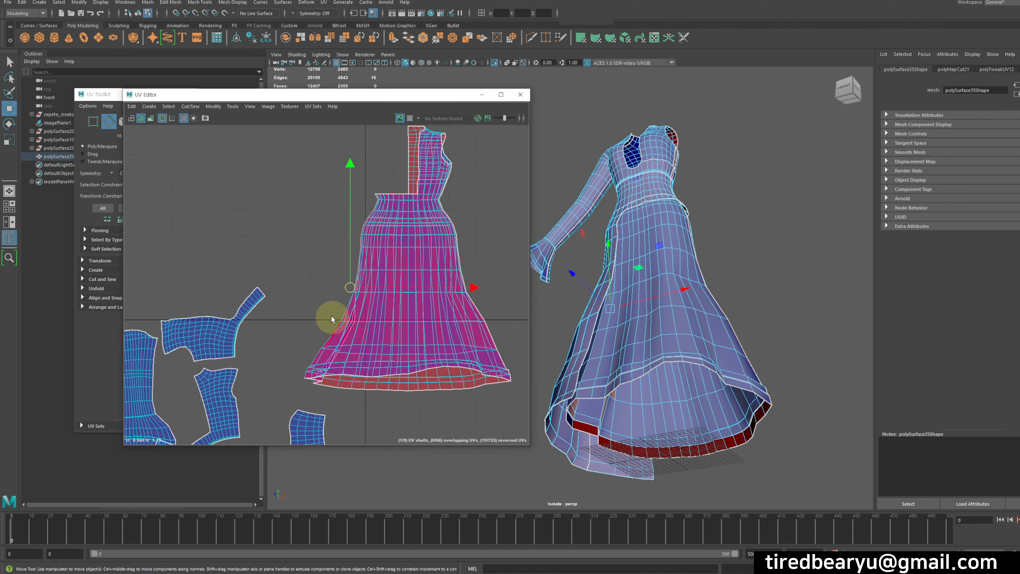
click(191, 107)
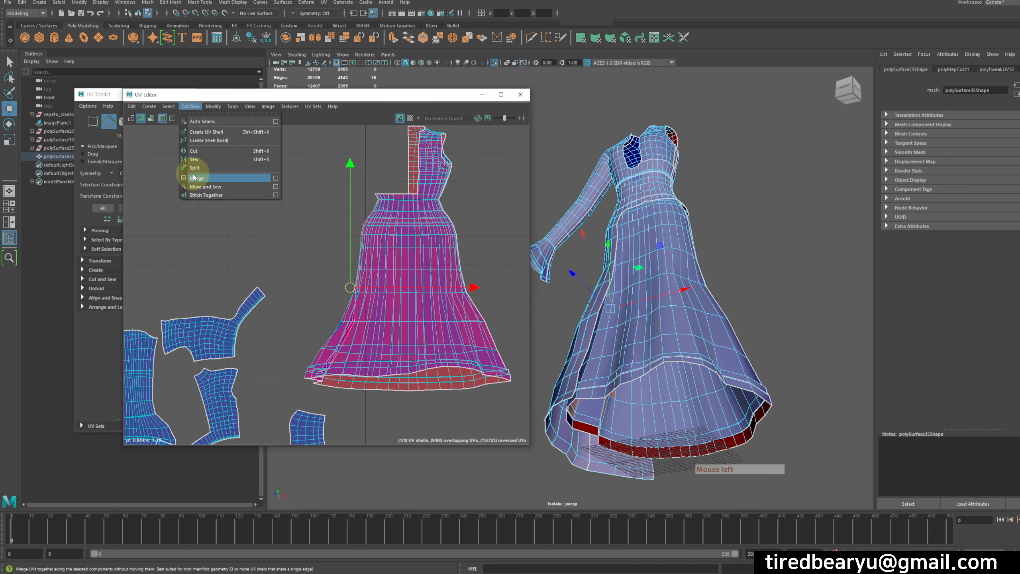
click(201, 152)
Step: Select the combined bodice and skirt UV shell and inspect its extent and seams on the dress's side and front
right_drag(394, 194, 414, 222)
click(422, 242)
alt+right_drag(454, 264, 360, 242)
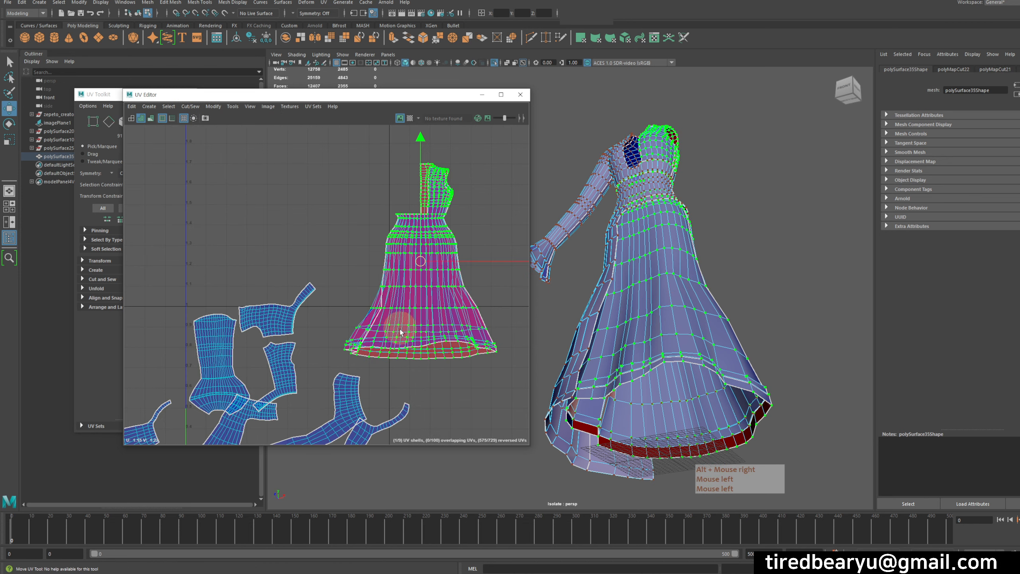
middle_drag(401, 332, 377, 305)
alt+middle_drag(475, 282, 445, 288)
alt+drag(609, 265, 613, 278)
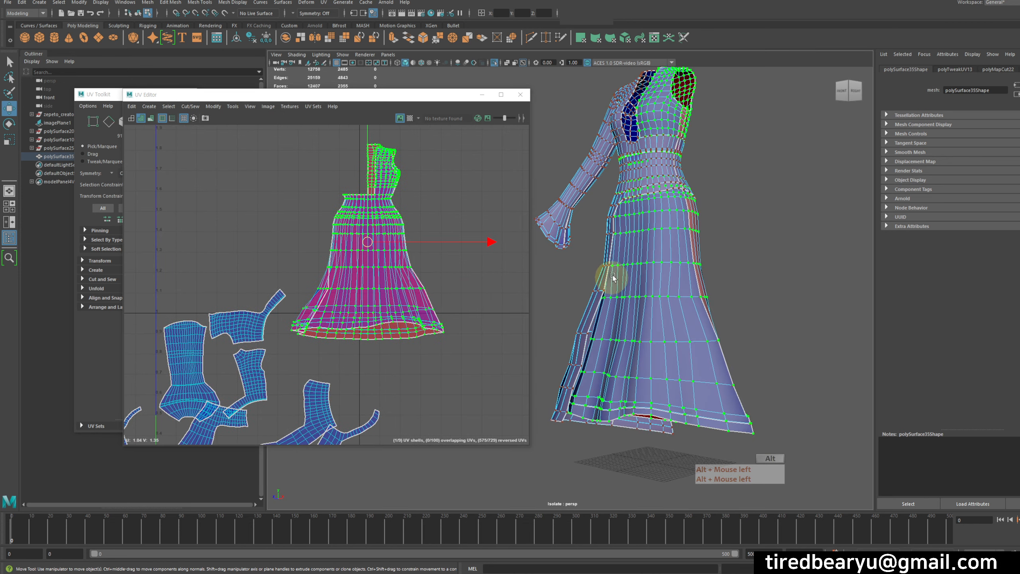
alt+right_drag(613, 278, 663, 257)
alt+middle_drag(663, 257, 639, 341)
mouse_move(647, 307)
alt+mouse_down()
mouse_move(657, 298)
mouse_move(631, 301)
alt+mouse_up()
alt+right_drag(630, 301, 658, 293)
alt+drag(610, 287, 651, 265)
Step: Examine the bodice part of the combined shell in the UV layout for edges still joining its front and back
alt+right_drag(394, 263, 526, 260)
alt+right_drag(431, 250, 330, 267)
alt+middle_drag(330, 267, 346, 309)
alt+right_drag(347, 310, 554, 319)
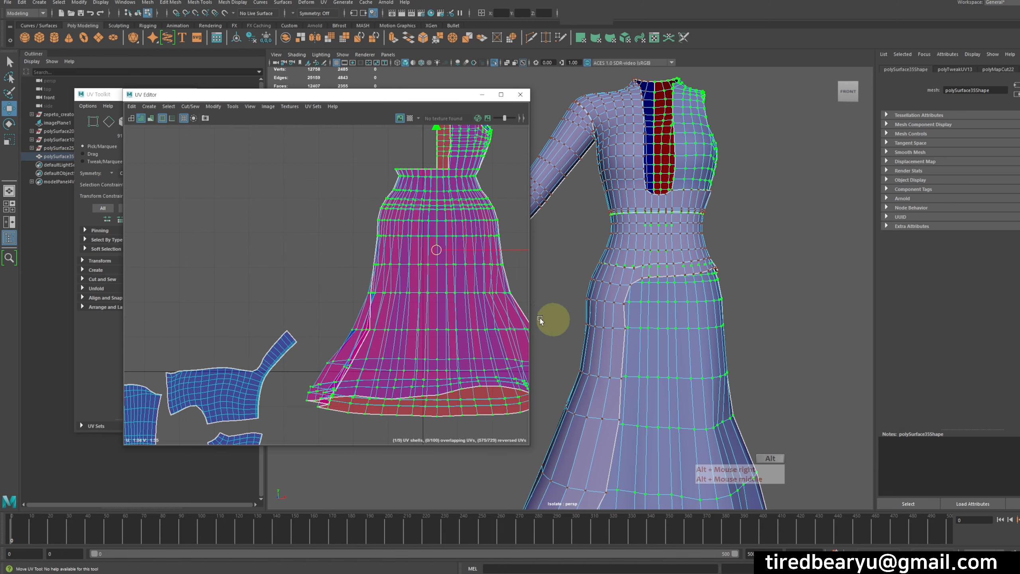
alt+middle_drag(425, 324, 370, 382)
alt+right_drag(363, 367, 519, 363)
alt+middle_drag(395, 319, 389, 372)
click(492, 296)
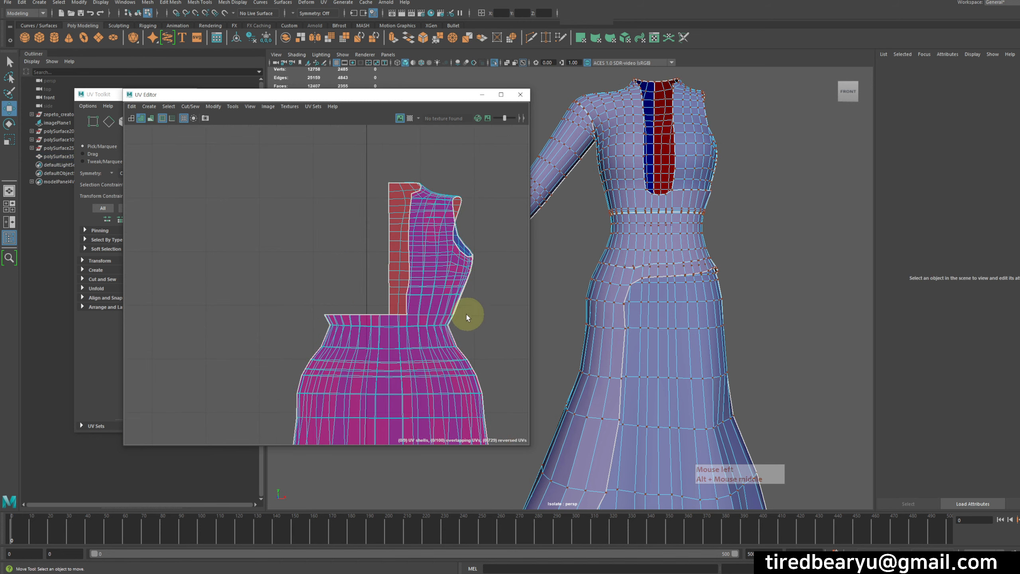
Step: Select the shoulder edge run on the sleeveless side of the bodice and cut its UVs
alt+drag(665, 193, 621, 209)
right_drag(627, 233, 621, 209)
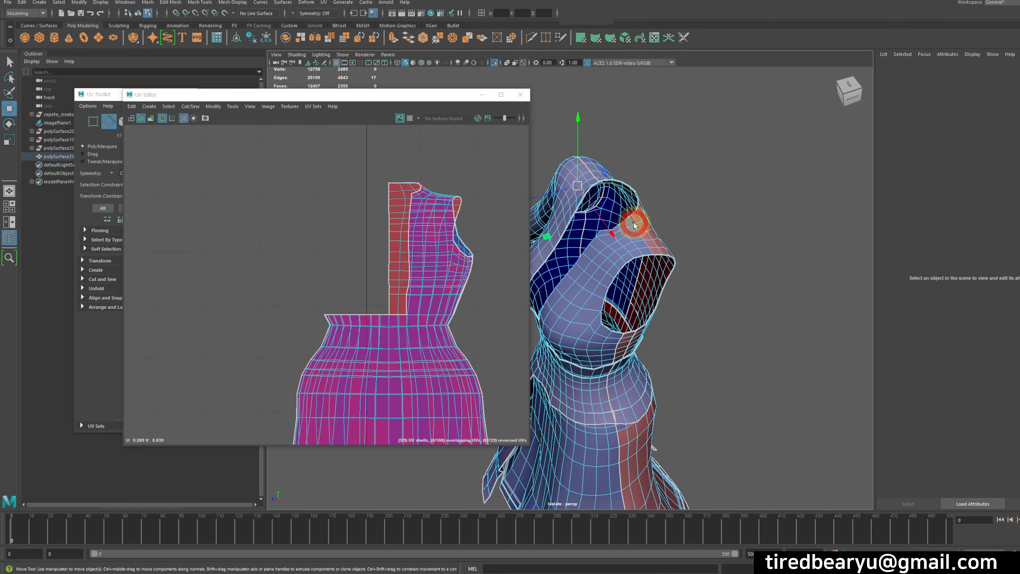
click(653, 295)
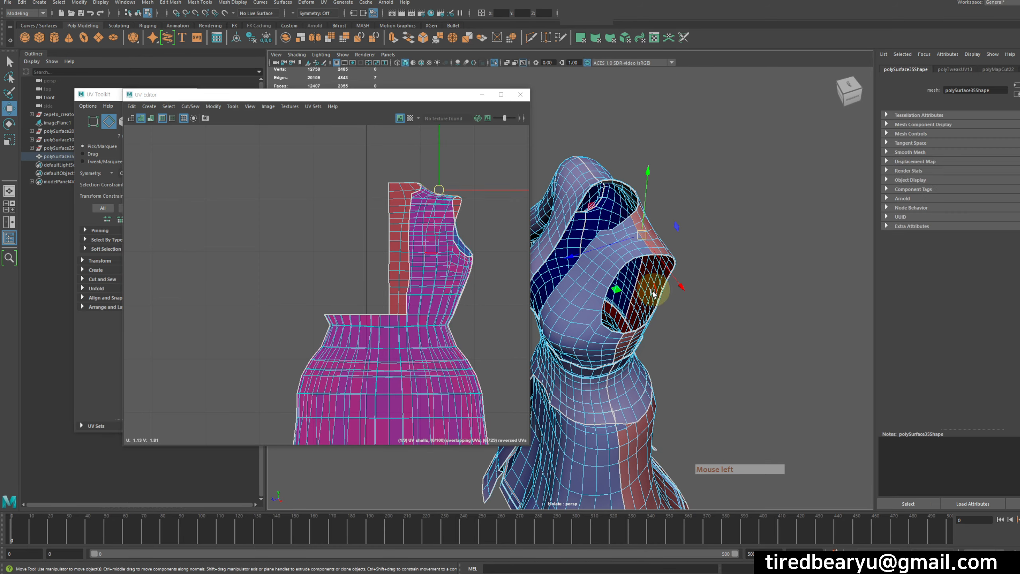
click(188, 109)
click(209, 153)
Step: Move one half of the bodice and skirt shell aside so the two halves no longer overlap in the UV layout
alt+right_drag(450, 231, 342, 254)
alt+middle_drag(342, 254, 322, 154)
right_drag(340, 154, 361, 166)
click(358, 164)
alt+right_drag(399, 251, 220, 207)
middle_drag(274, 327, 435, 303)
click(371, 316)
Step: Select the vertical edge runs on both sides of the lower skirt shell and cut its UVs there
alt+middle_drag(414, 337, 328, 233)
alt+right_drag(415, 233, 367, 335)
alt+middle_drag(367, 335, 387, 253)
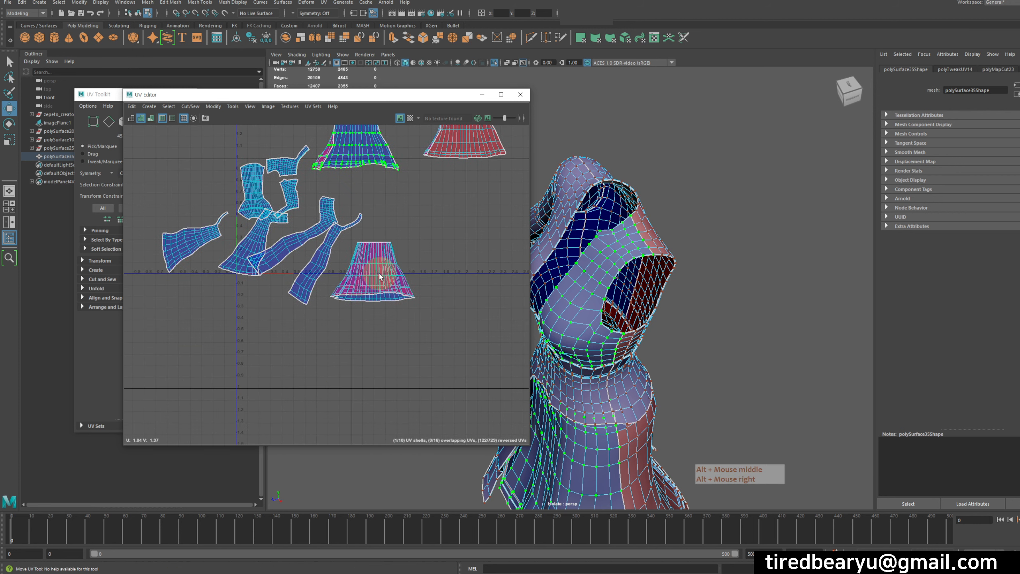
alt+right_drag(359, 264, 529, 278)
right_drag(371, 248, 375, 230)
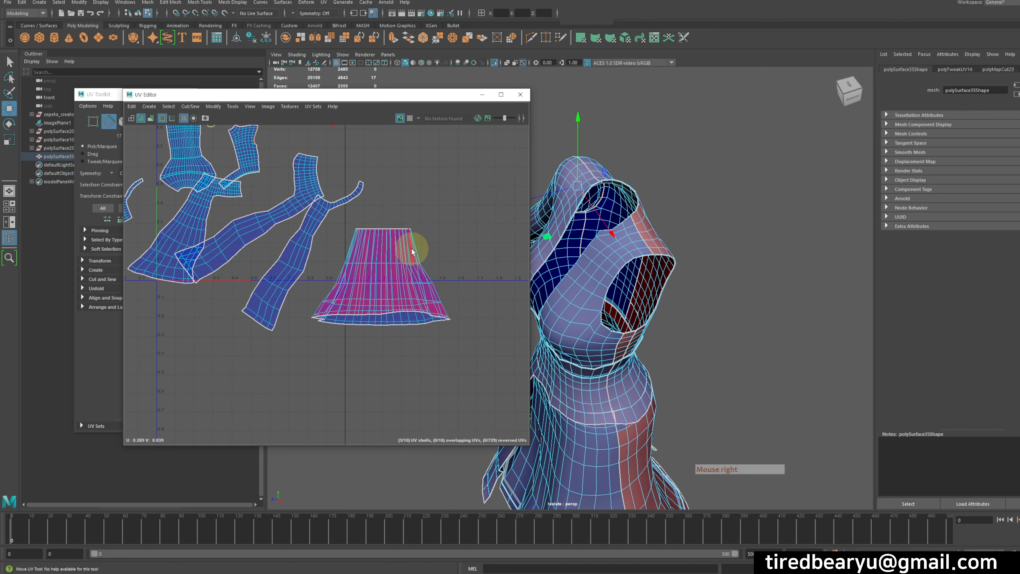
double_click(420, 253)
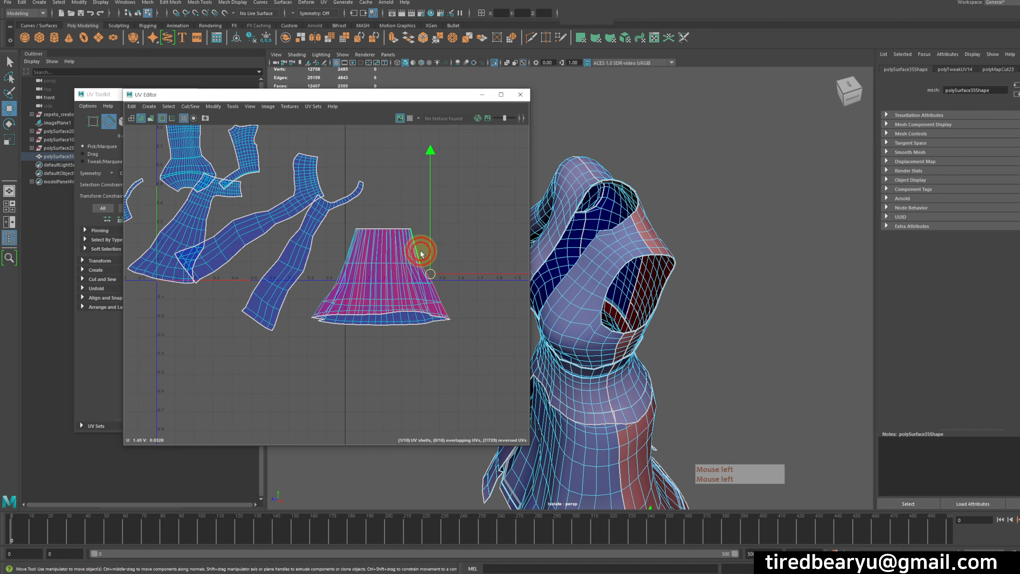
shift+double_click(350, 254)
click(213, 106)
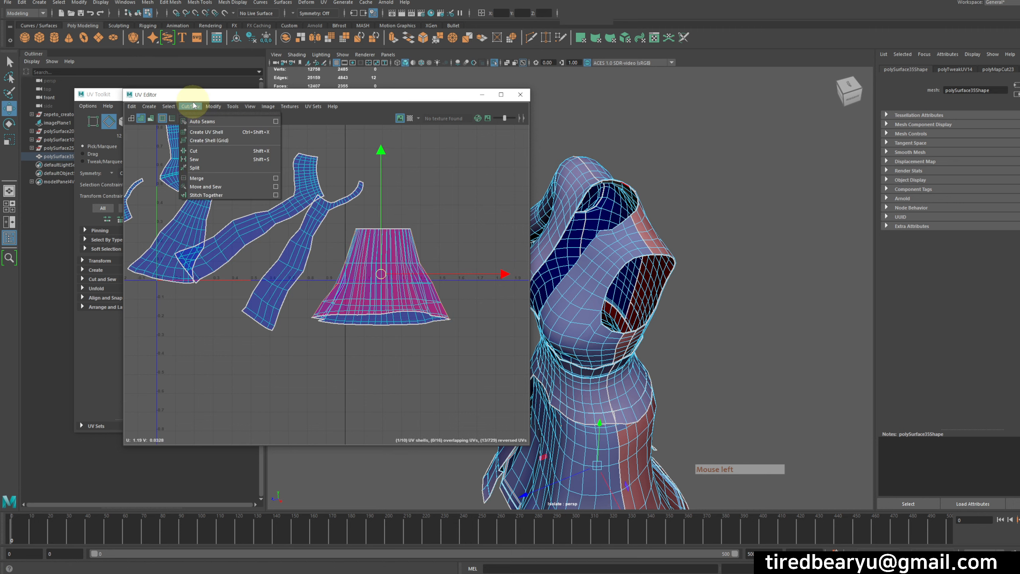
click(226, 155)
Step: Pull the two halves of the lower skirt shell apart and place them side by side in the UV layout
alt+right_drag(449, 222, 378, 342)
right_drag(389, 270, 421, 269)
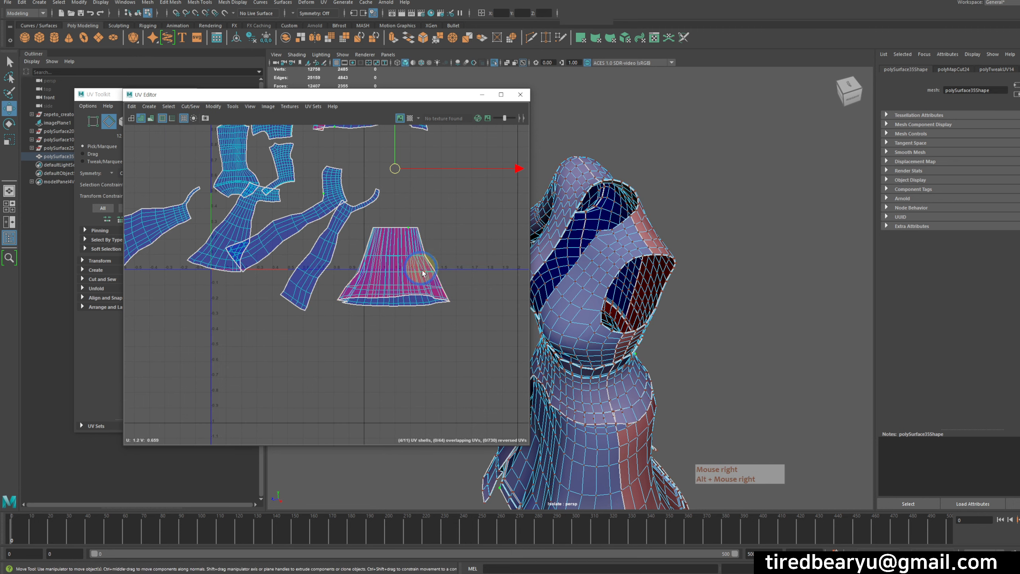
click(405, 285)
middle_drag(405, 330, 530, 294)
click(411, 284)
alt+right_drag(446, 290, 381, 270)
alt+middle_drag(384, 274, 322, 310)
middle_drag(367, 317, 395, 292)
middle_drag(375, 307, 361, 304)
alt+middle_drag(378, 283, 347, 298)
Step: Select both bodice and skirt shells and both lower skirt shells and unfold them
shift+click(319, 227)
shift+click(396, 216)
shift+click(392, 294)
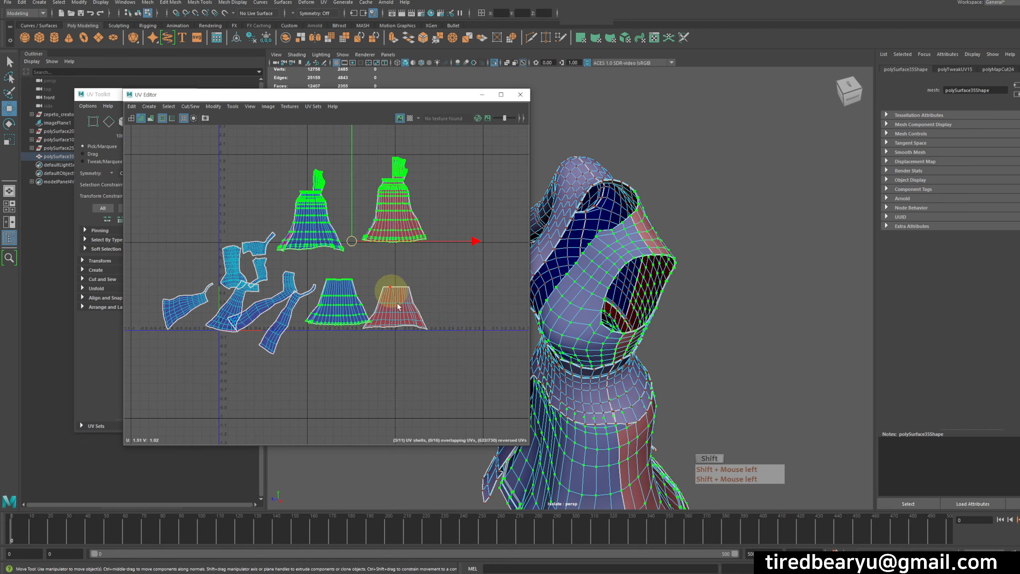
click(213, 106)
click(256, 369)
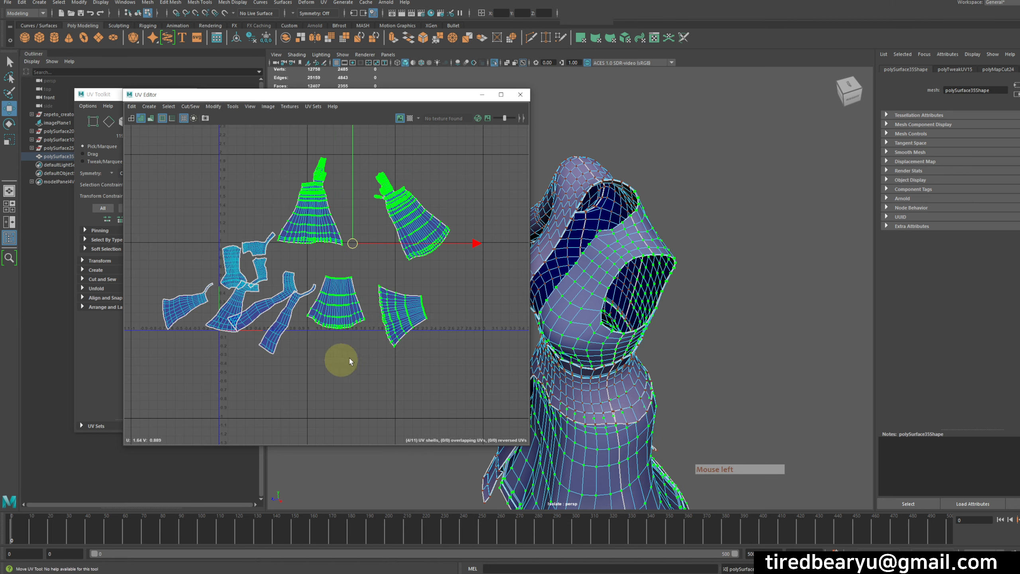
Step: Display the checker map on the dress and check the unfolded UVs from the front
click(463, 339)
alt+middle_drag(654, 306, 730, 266)
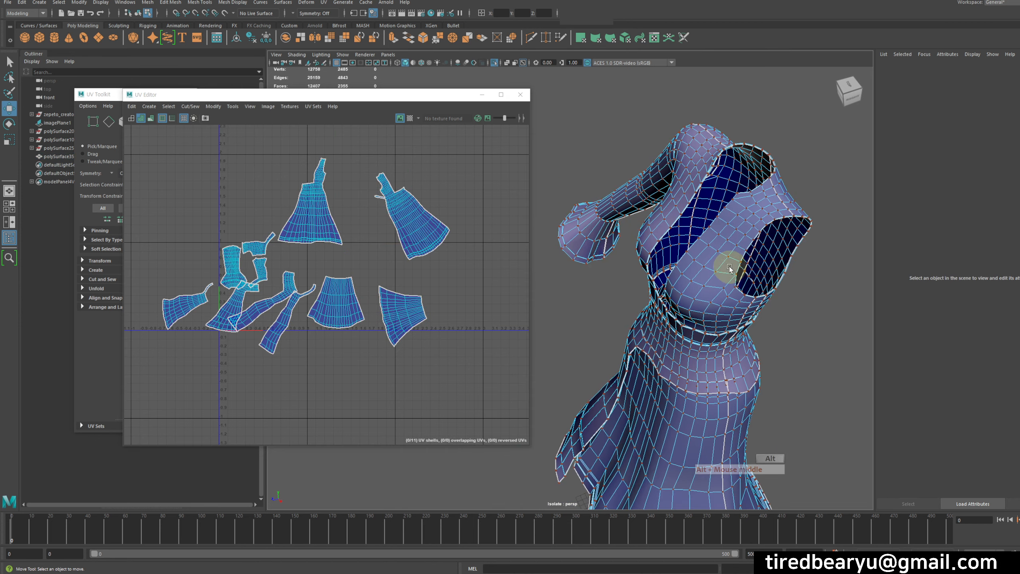
alt+drag(729, 269, 736, 287)
click(410, 118)
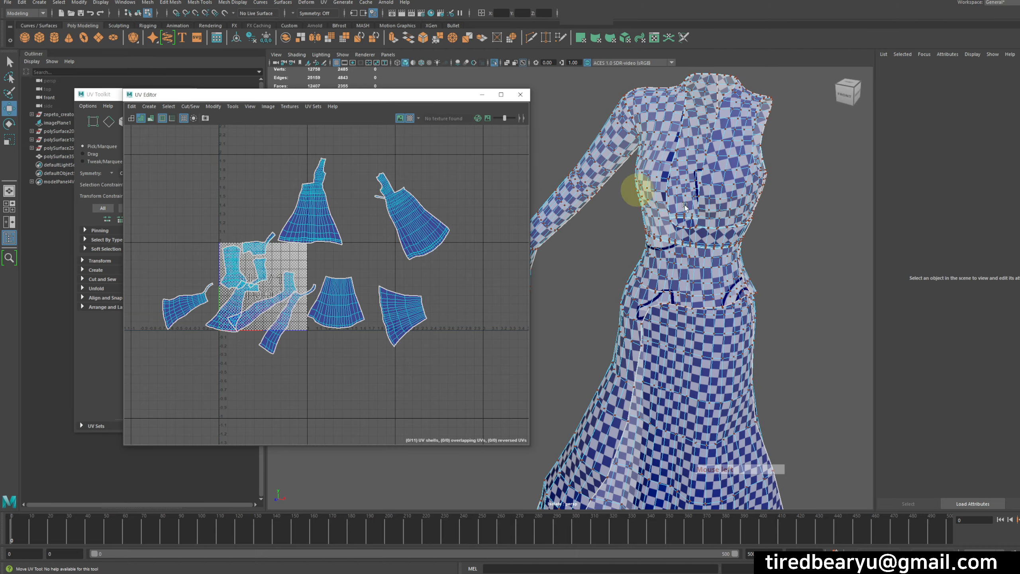
alt+drag(685, 207, 665, 211)
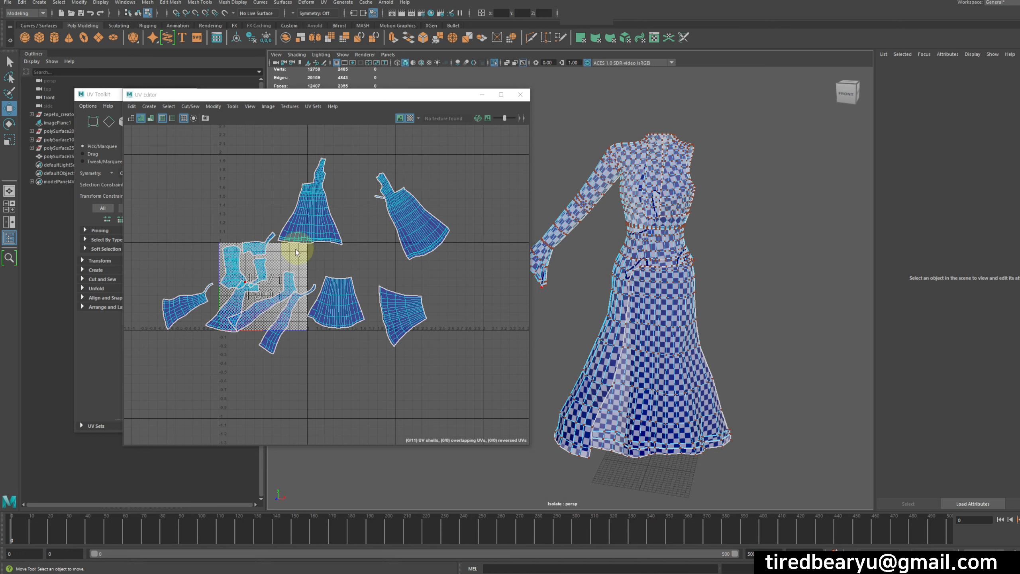
Step: Try to run Layout on the dress's UV shells with nothing selected
alt+middle_drag(297, 248, 390, 258)
alt+right_drag(389, 259, 394, 275)
alt+middle_drag(394, 275, 398, 259)
alt+right_drag(399, 259, 406, 247)
alt+middle_drag(405, 247, 389, 258)
alt+right_drag(389, 258, 424, 259)
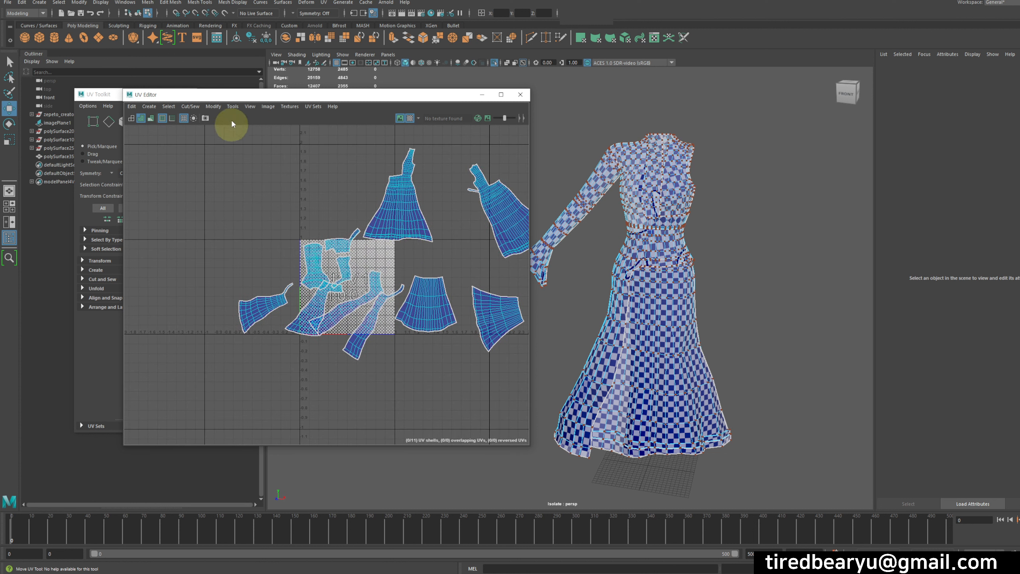
click(213, 106)
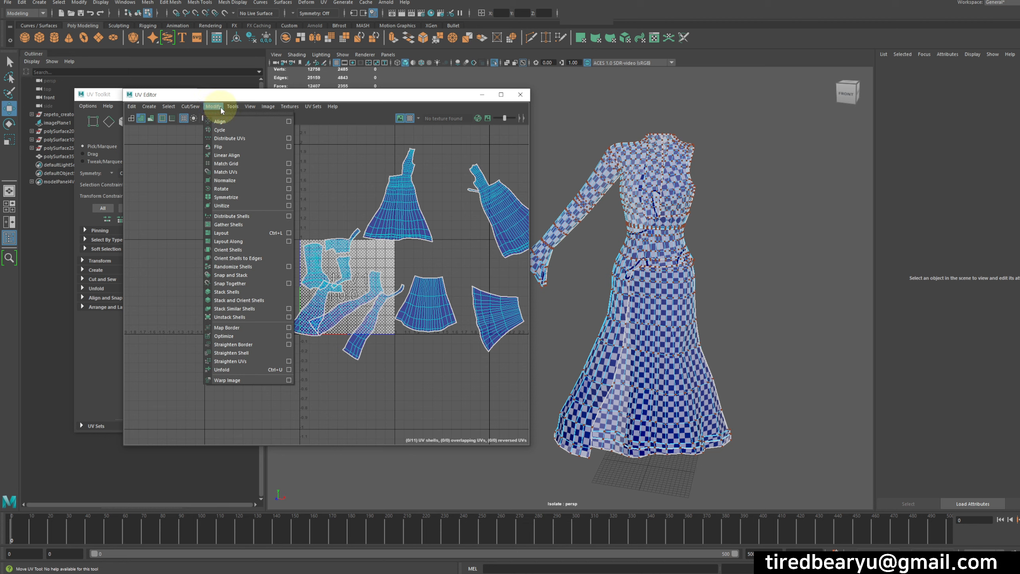
click(243, 232)
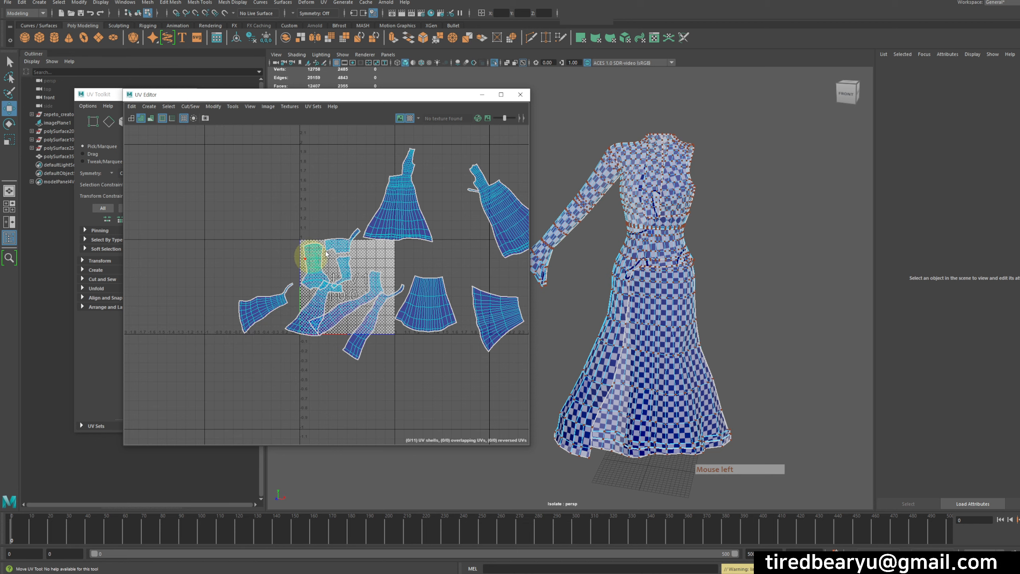
Step: Select all the dress's UV shells and lay them out inside the U1 V1 tile
scroll(339, 232, down, 3)
drag(250, 164, 553, 410)
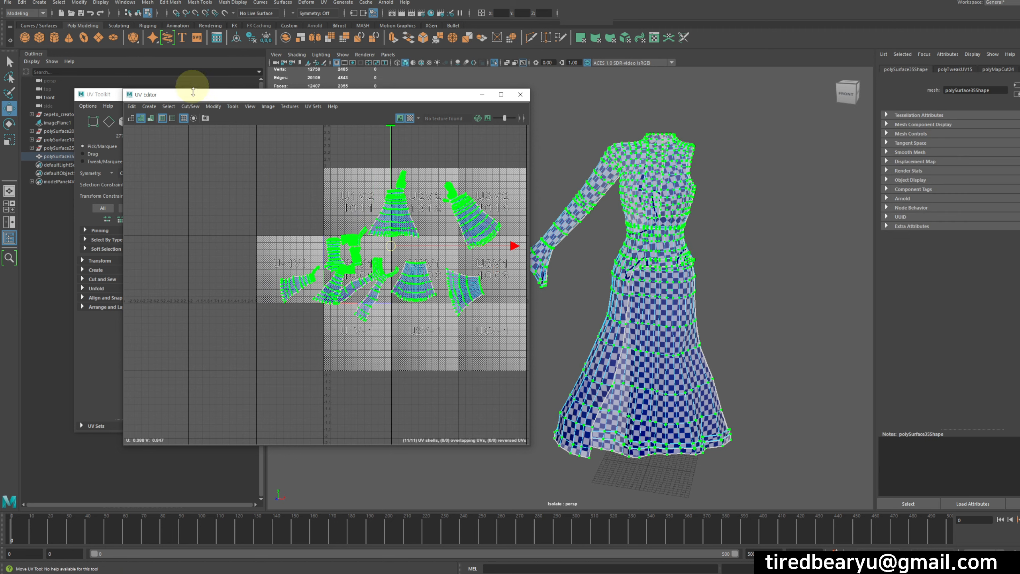
click(214, 107)
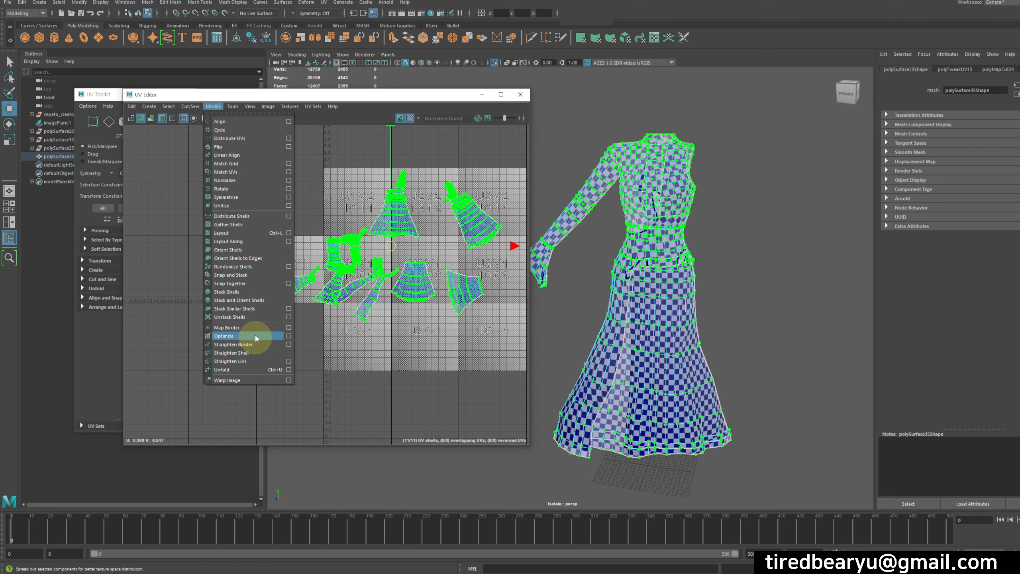
click(222, 234)
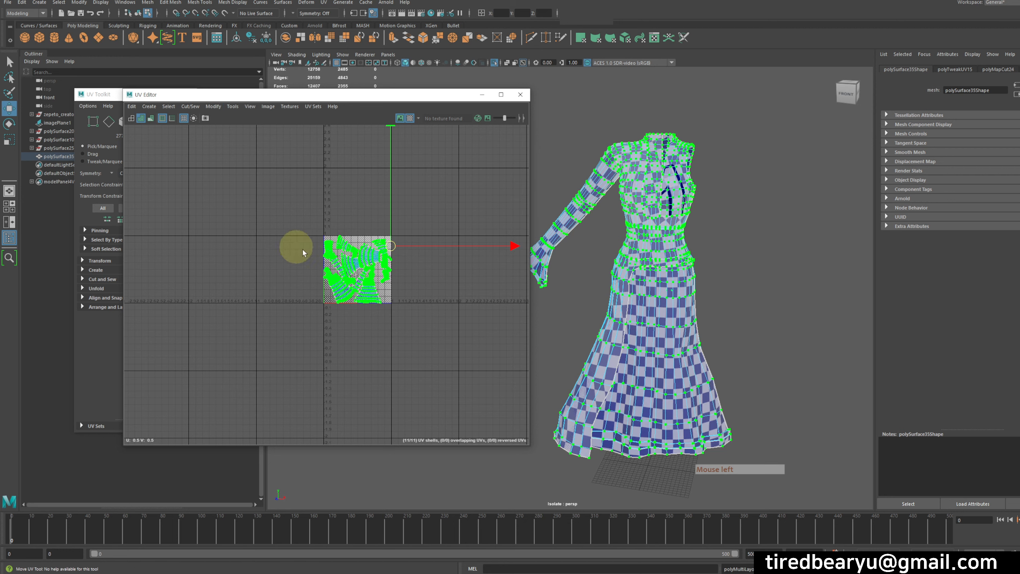
ctrl+alt+drag(418, 326, 418, 328)
alt+middle_drag(302, 236, 341, 226)
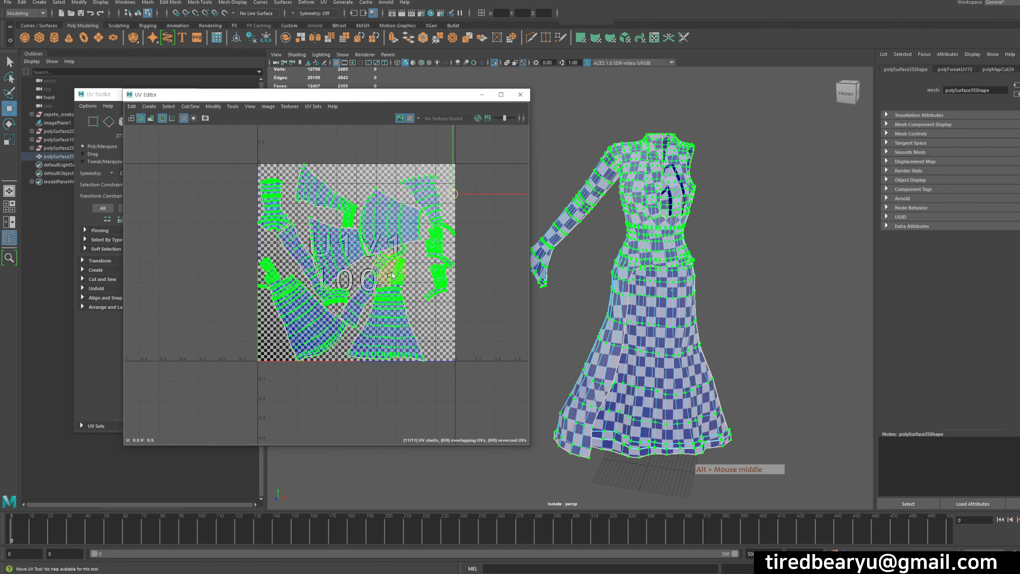
click(453, 328)
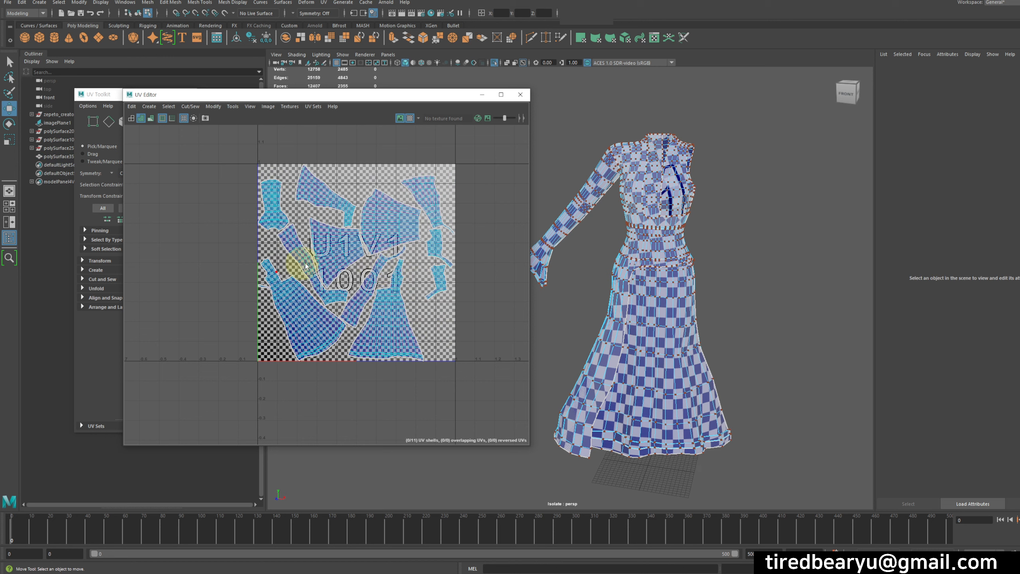
Step: Inspect the checker pattern on the bodice, waist and skirt for stretching and uneven scale
scroll(650, 285, up, 5)
alt+middle_drag(759, 287, 711, 226)
alt+right_drag(685, 209, 738, 212)
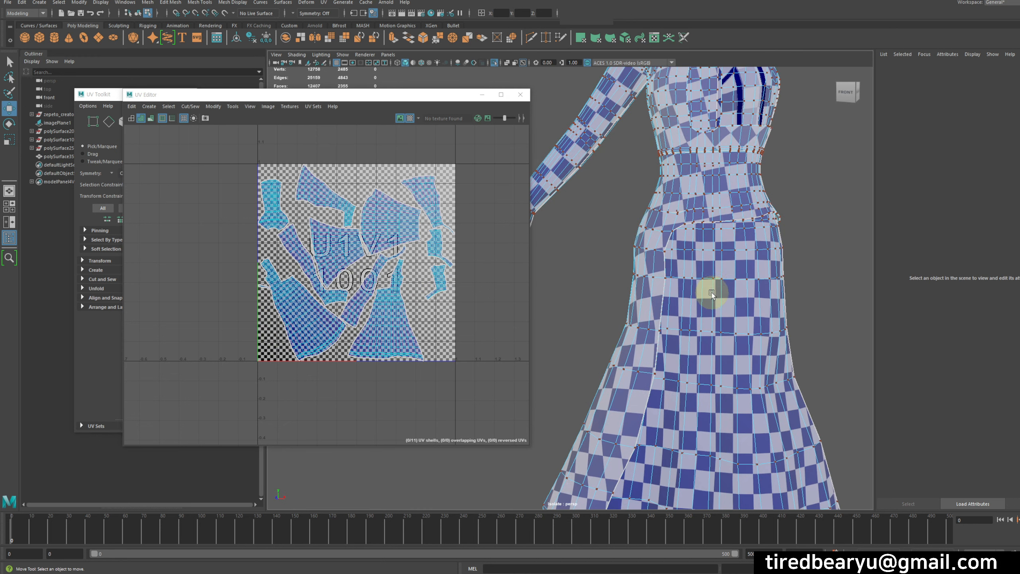
alt+right_drag(389, 283, 321, 275)
alt+drag(676, 195, 689, 215)
alt+middle_drag(688, 215, 688, 266)
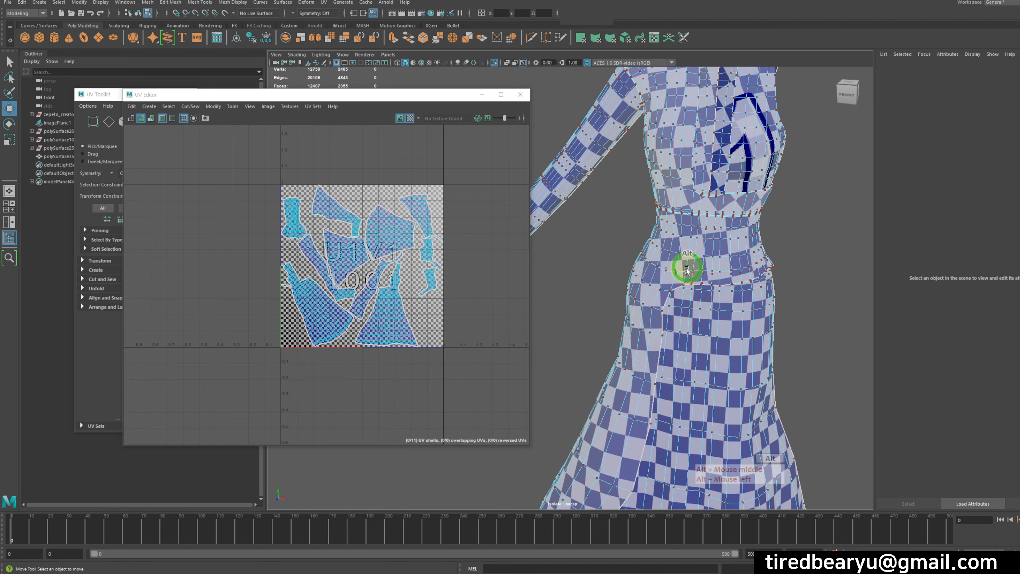
alt+right_drag(687, 266, 639, 259)
Step: Select the dress as an object, exit isolation and add the other sleeve and front insert mesh to the selection
click(689, 127)
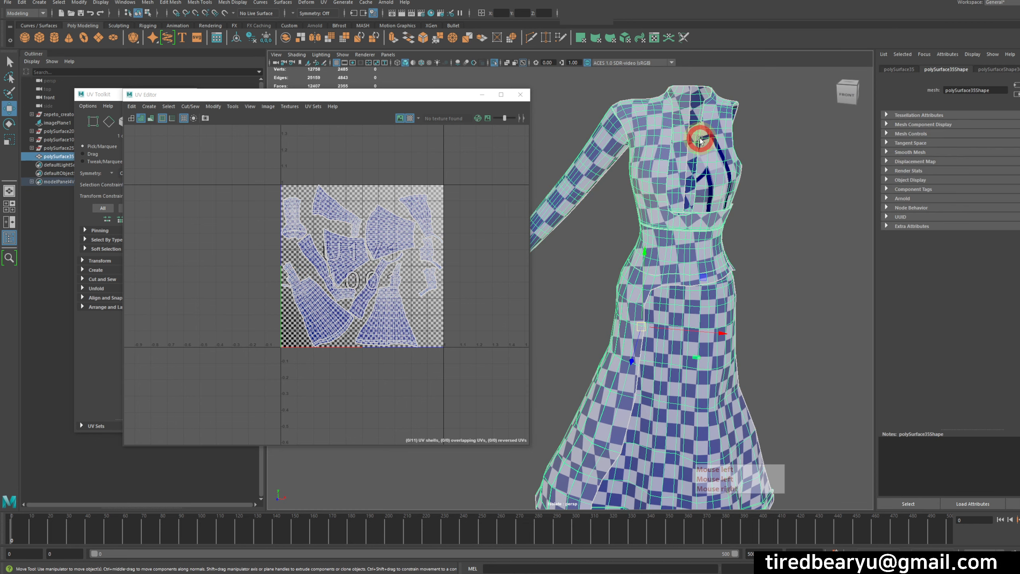
key(ctrl+1)
click(768, 141)
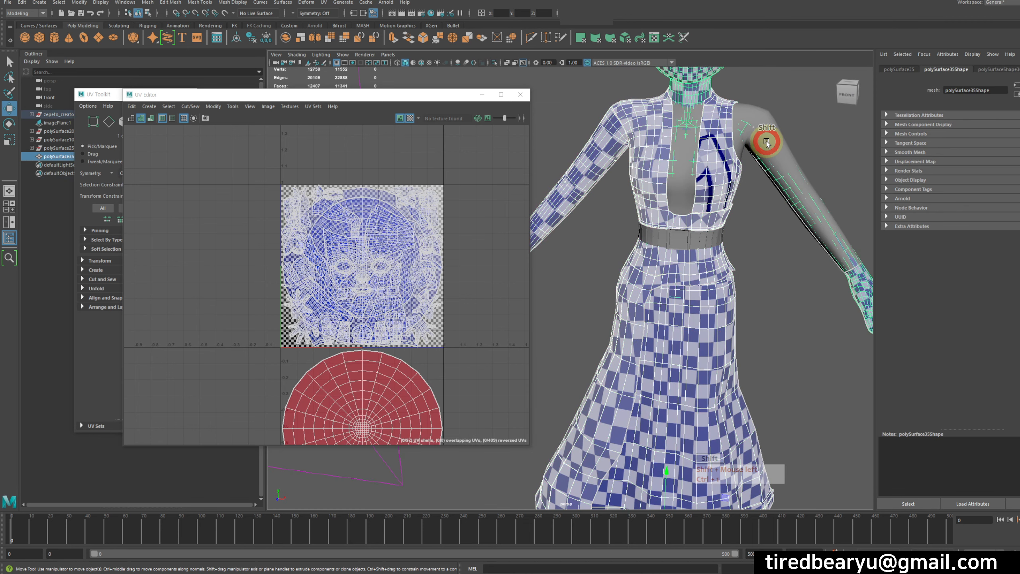
key(ctrl+z)
click(784, 144)
alt+right_drag(783, 144, 754, 204)
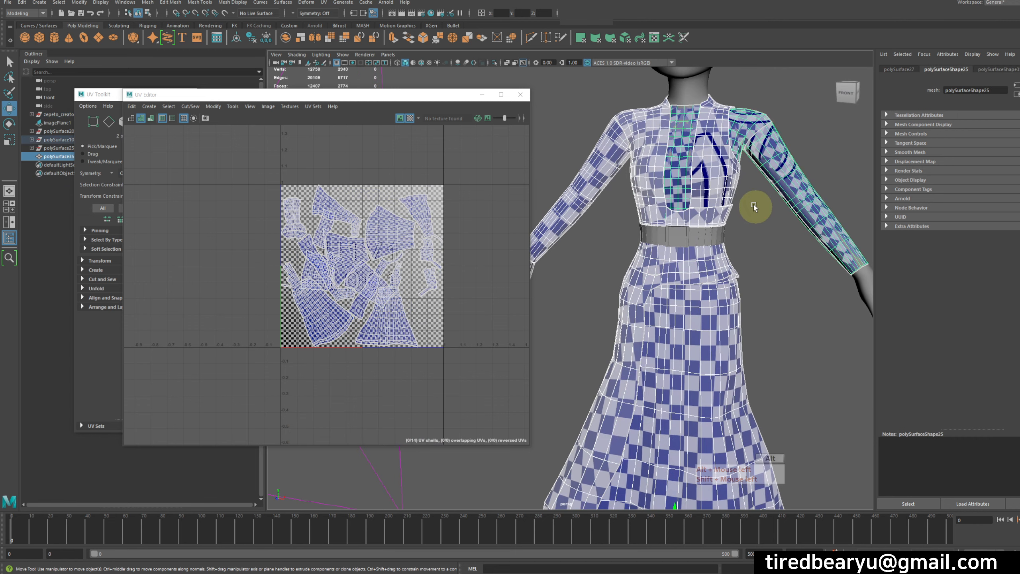
alt+middle_drag(755, 204, 740, 269)
alt+right_drag(741, 269, 773, 194)
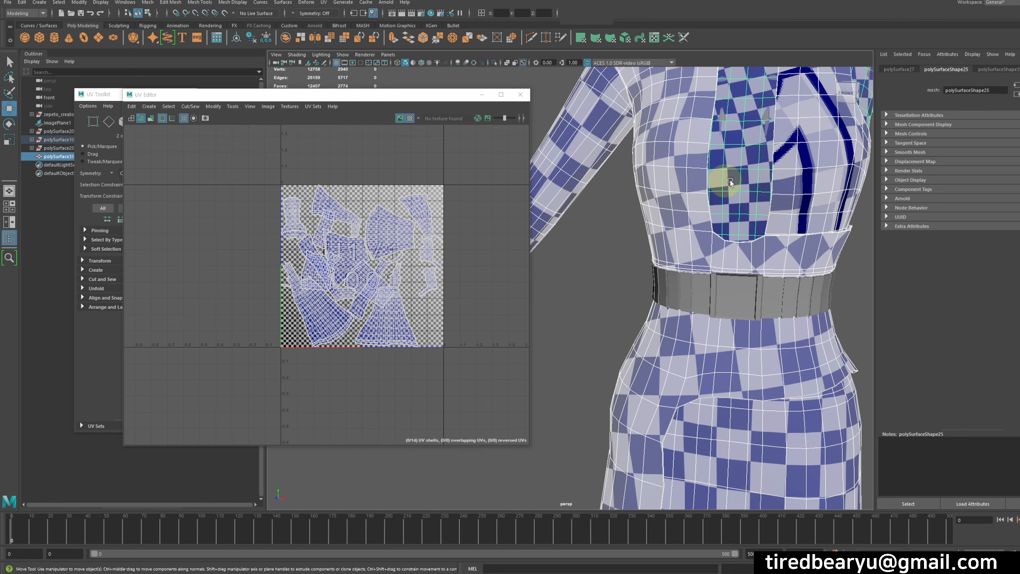
Step: Select the large skirt shell in the dress's UV layout and undo the accidental selection of the body
alt+right_drag(326, 313, 483, 272)
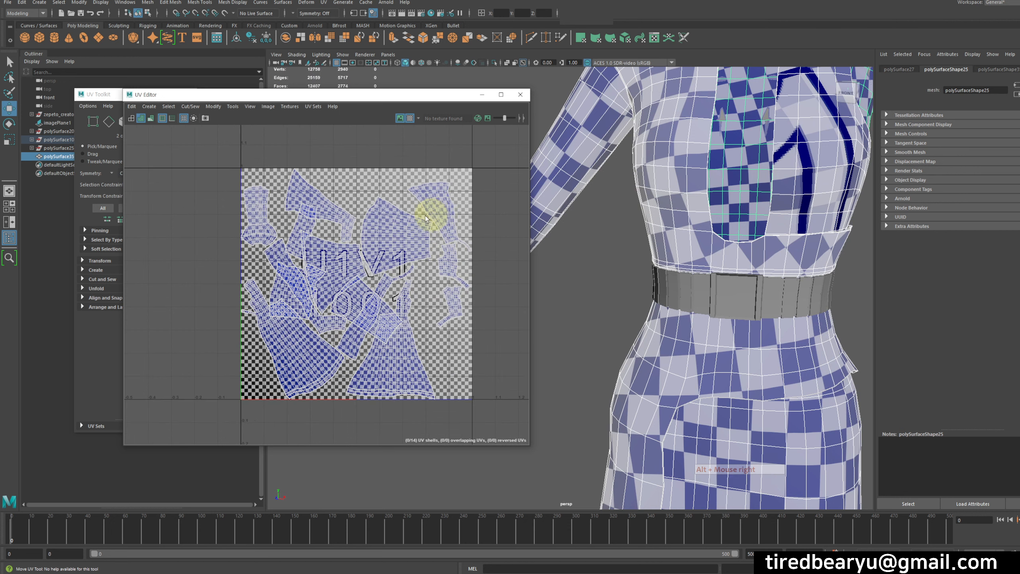
alt+right_drag(426, 217, 352, 206)
double_click(319, 322)
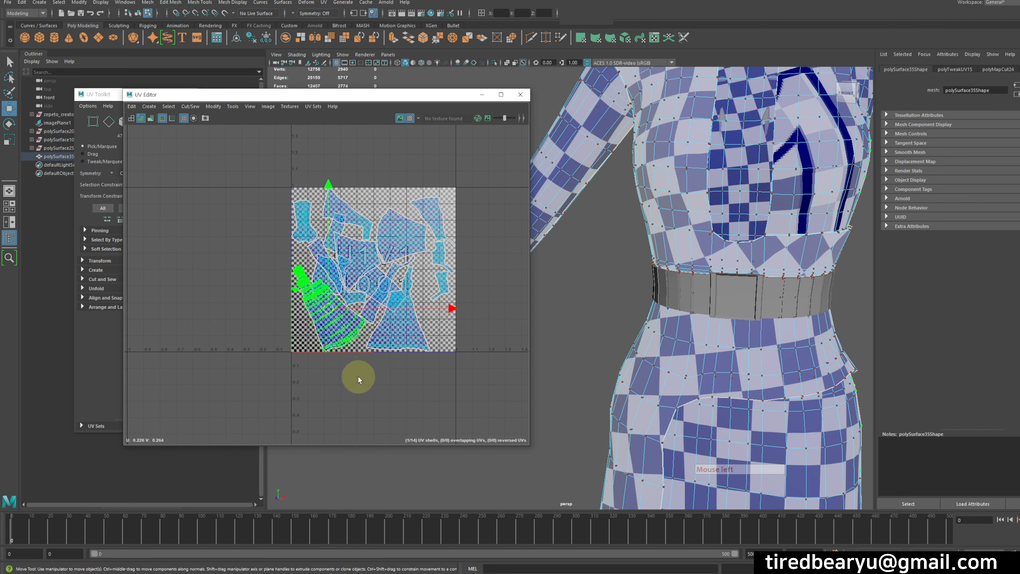
click(739, 166)
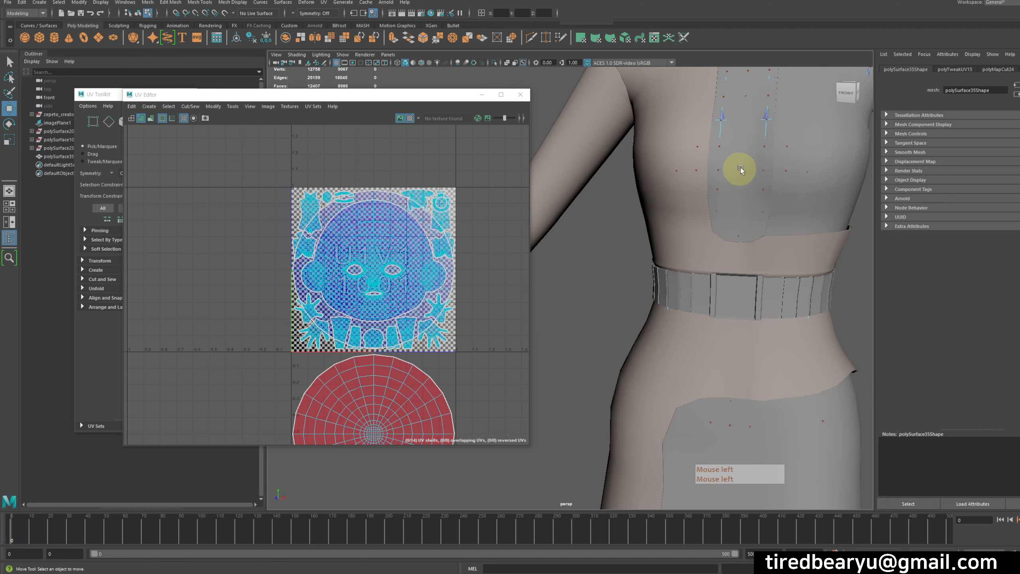
key(z)
right_drag(750, 161, 754, 159)
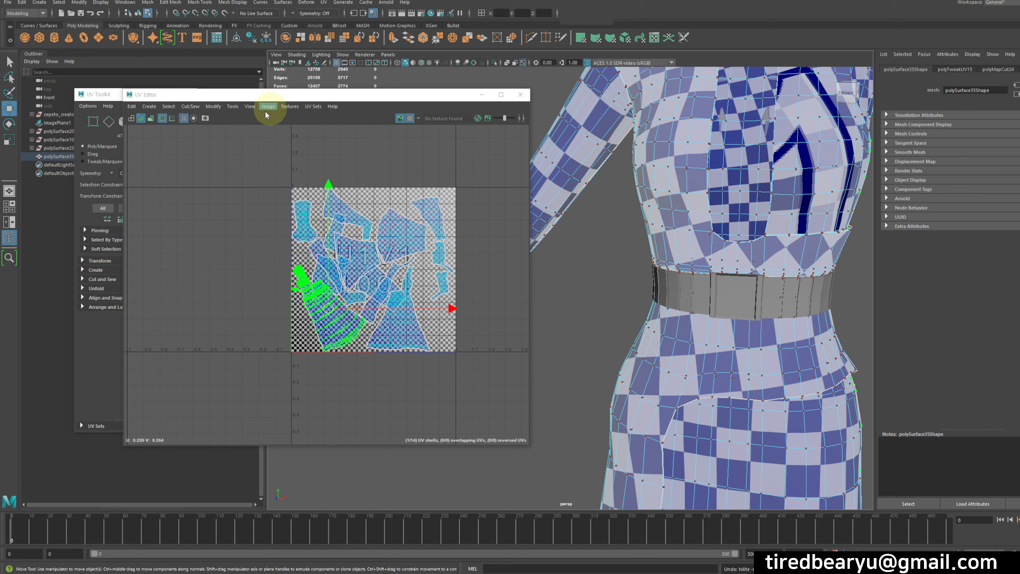
Step: Bring the UV Toolkit clear of the UV Editor and reveal its texel density settings
drag(120, 94, 744, 81)
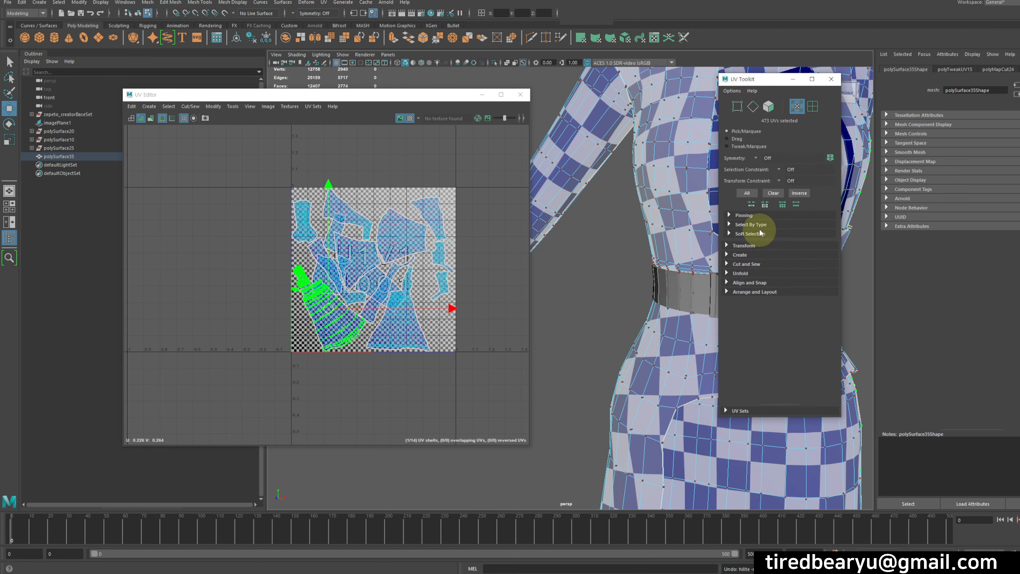
click(745, 245)
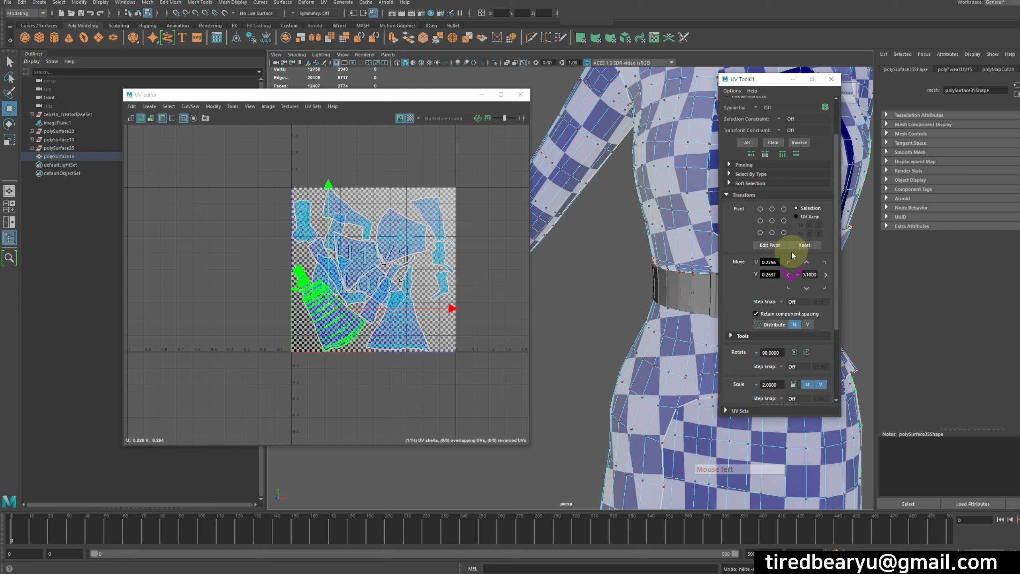
scroll(812, 303, down, 4)
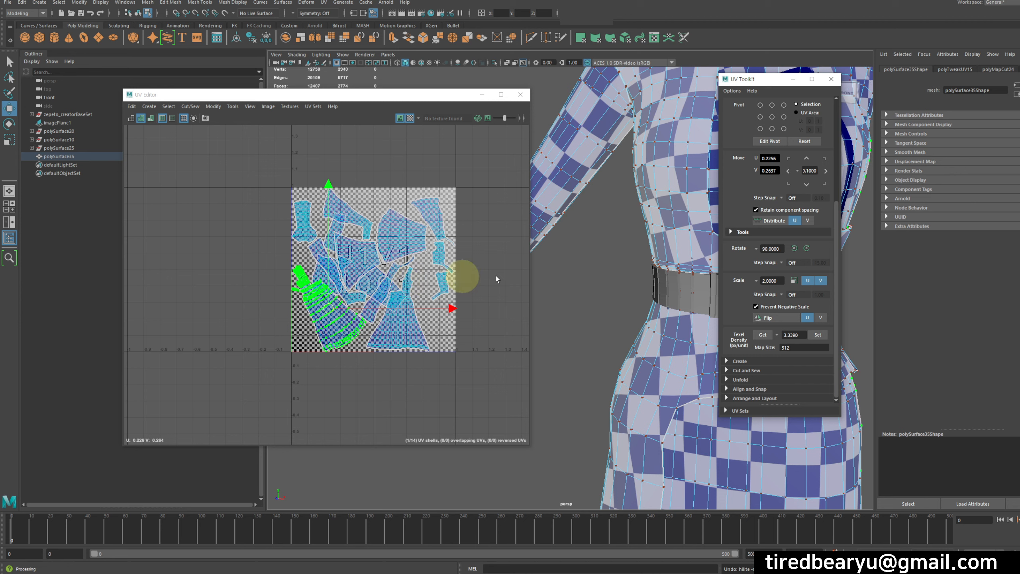
Step: Pick a UV shell of the front insert mesh and get its texel density for comparison with the skirt
alt+middle_drag(574, 229, 626, 190)
click(621, 201)
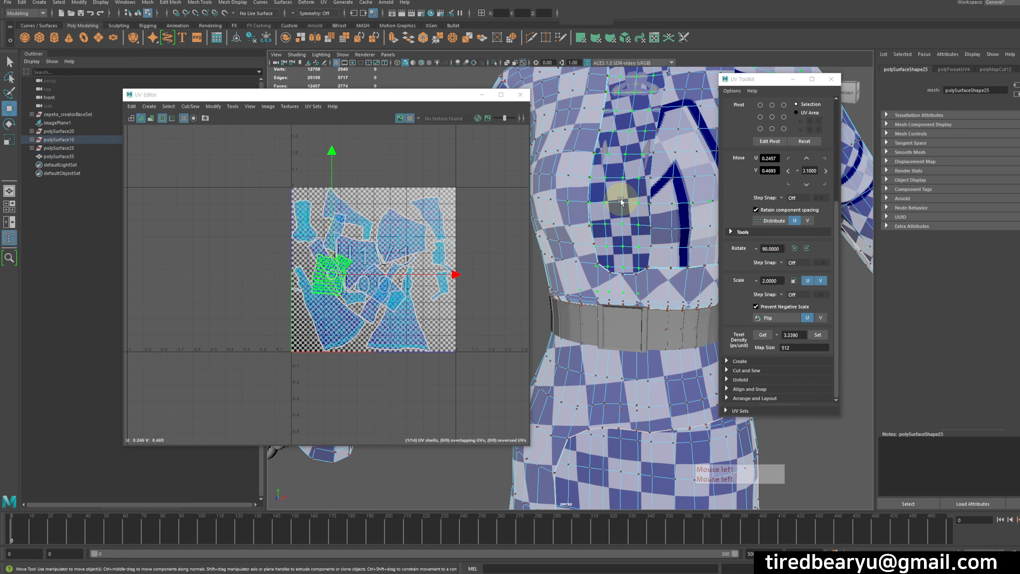
click(762, 336)
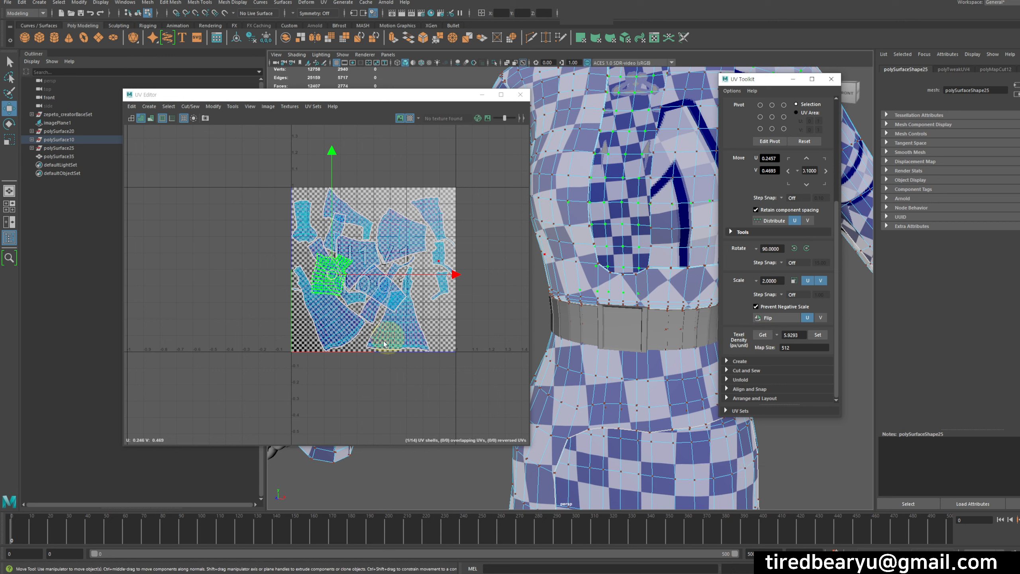
Step: Get the skirt shell's texel density and apply that 3.3390 value to all UV shells of the front insert and sleeve mesh
click(331, 324)
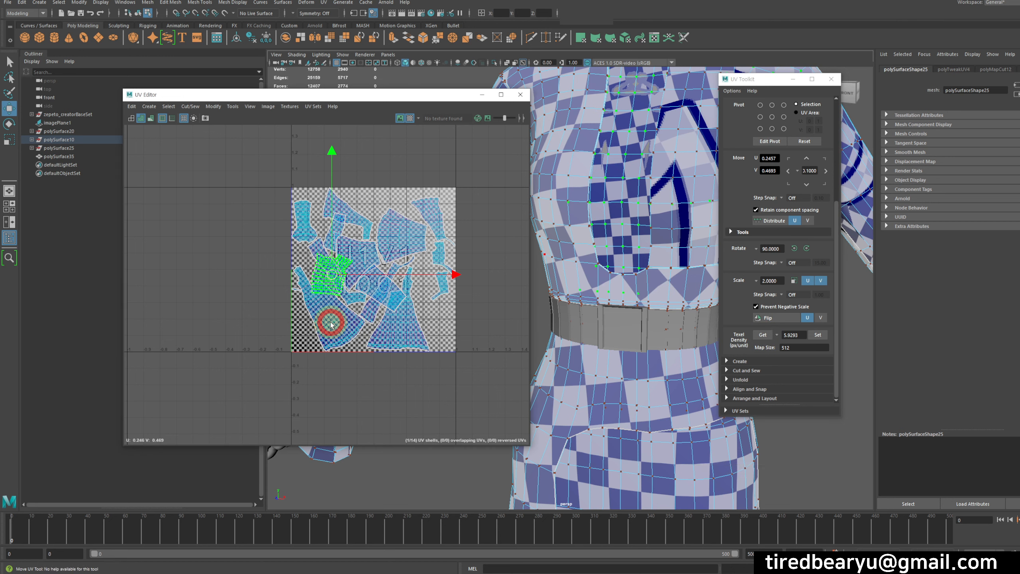
click(757, 336)
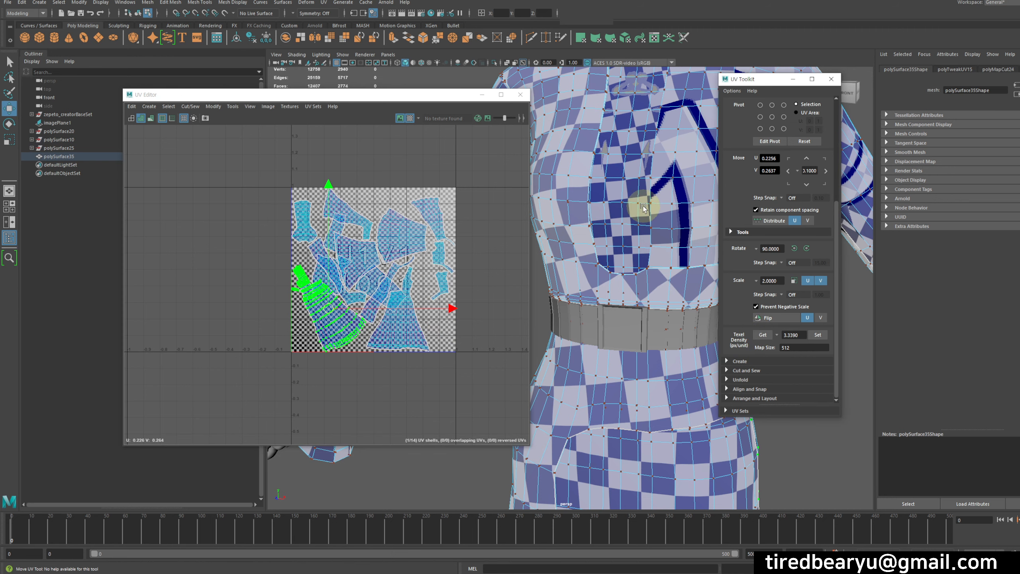
click(643, 207)
right_drag(624, 203, 657, 178)
click(619, 192)
drag(252, 175, 465, 357)
click(818, 335)
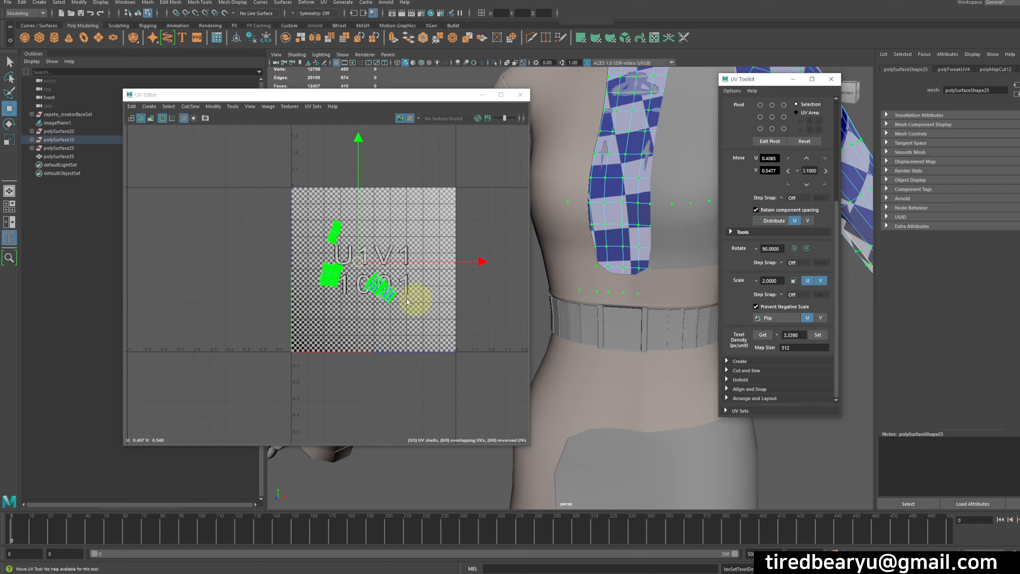
Step: Select the dress as an object and add the front insert and sleeve mesh to the selection
alt+right_drag(687, 250, 664, 130)
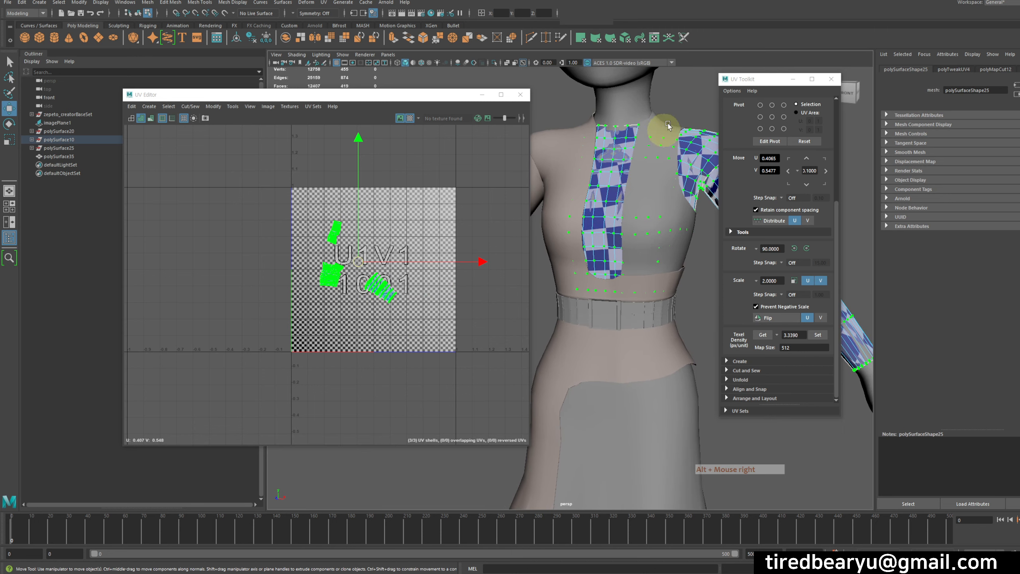
right_drag(683, 95, 704, 71)
click(673, 101)
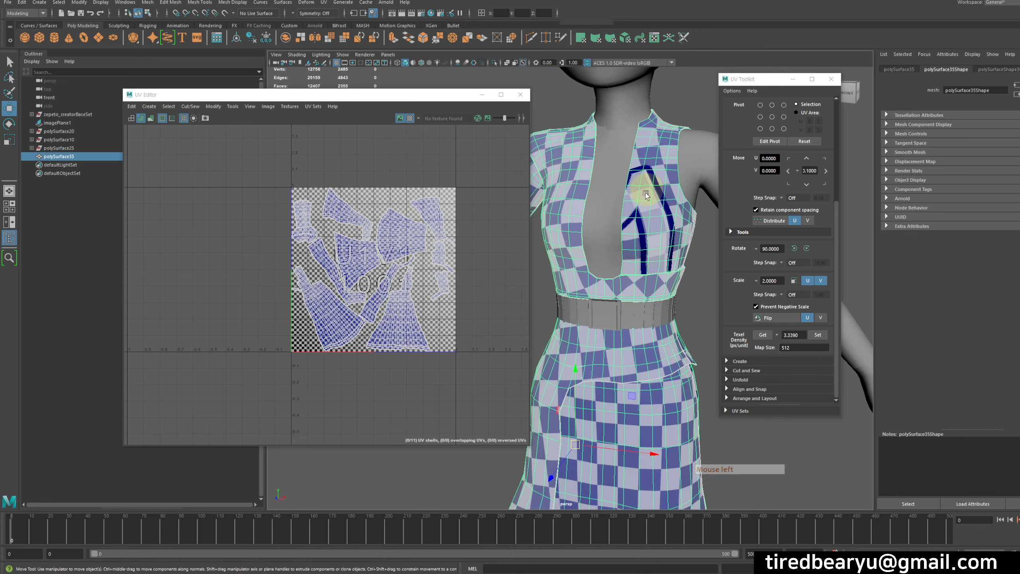
shift+click(607, 218)
Step: Compare the checker scale across the bodice, front insert, sleeves and skirt, and place the UV Editor clear of the model
alt+middle_drag(649, 259, 599, 265)
alt+right_drag(606, 275, 598, 266)
alt+middle_drag(597, 267, 658, 295)
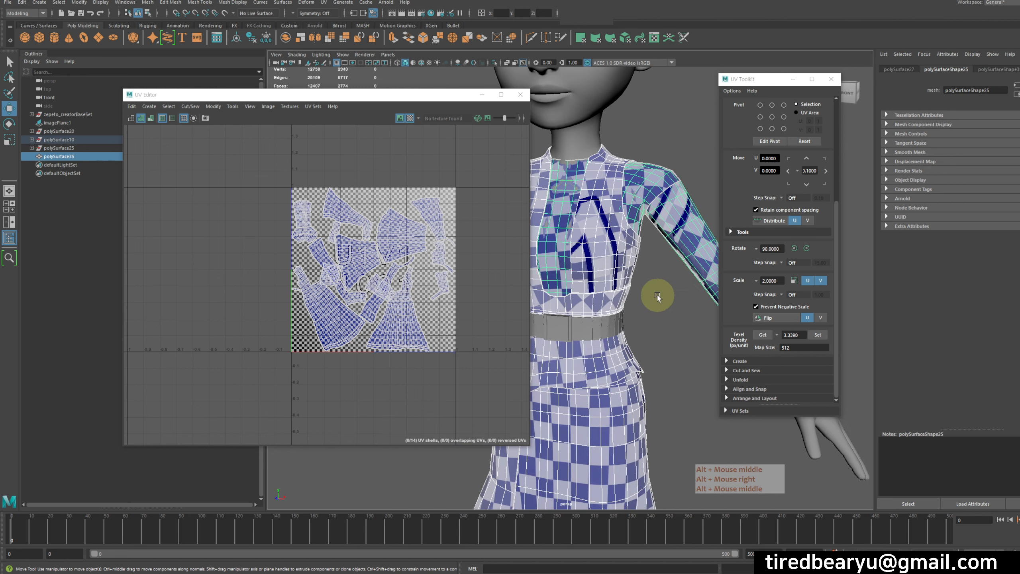
alt+drag(643, 190, 639, 202)
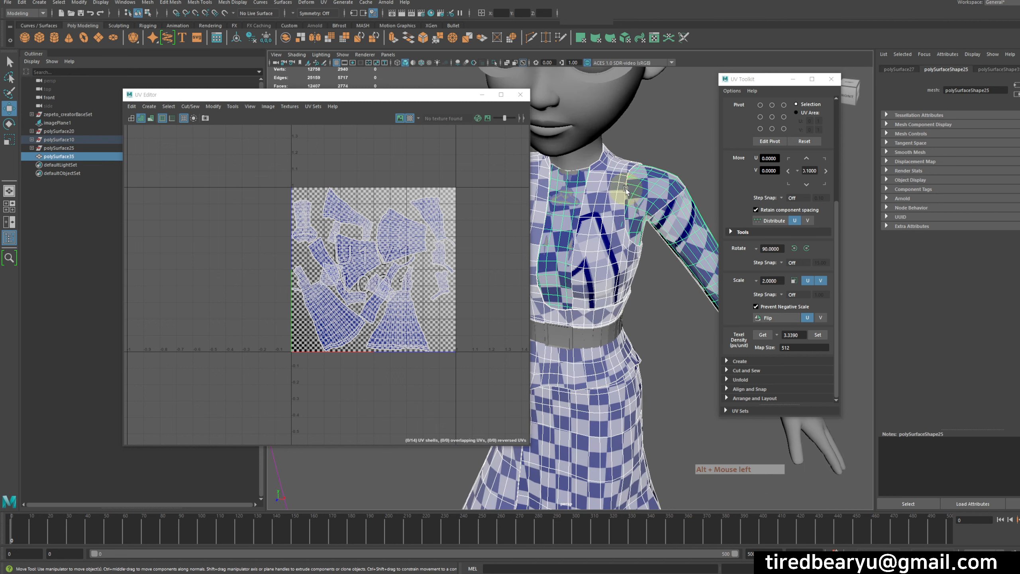
alt+middle_drag(697, 252, 688, 257)
alt+right_drag(688, 257, 604, 239)
alt+middle_drag(604, 239, 647, 191)
alt+drag(657, 226, 648, 205)
alt+right_drag(647, 205, 588, 225)
alt+drag(588, 225, 612, 187)
alt+middle_drag(612, 187, 617, 232)
alt+right_drag(617, 232, 558, 319)
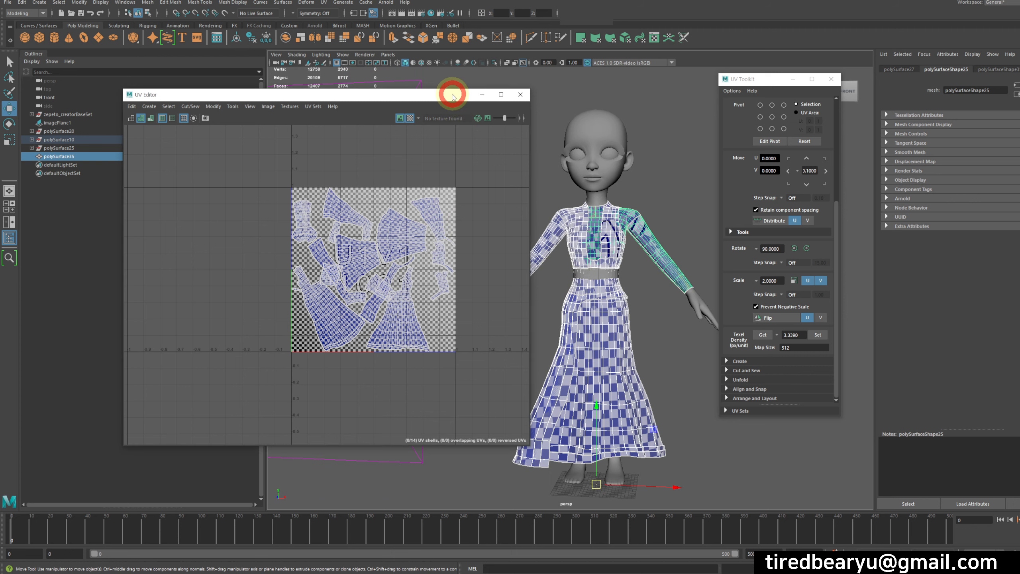
drag(449, 95, 350, 101)
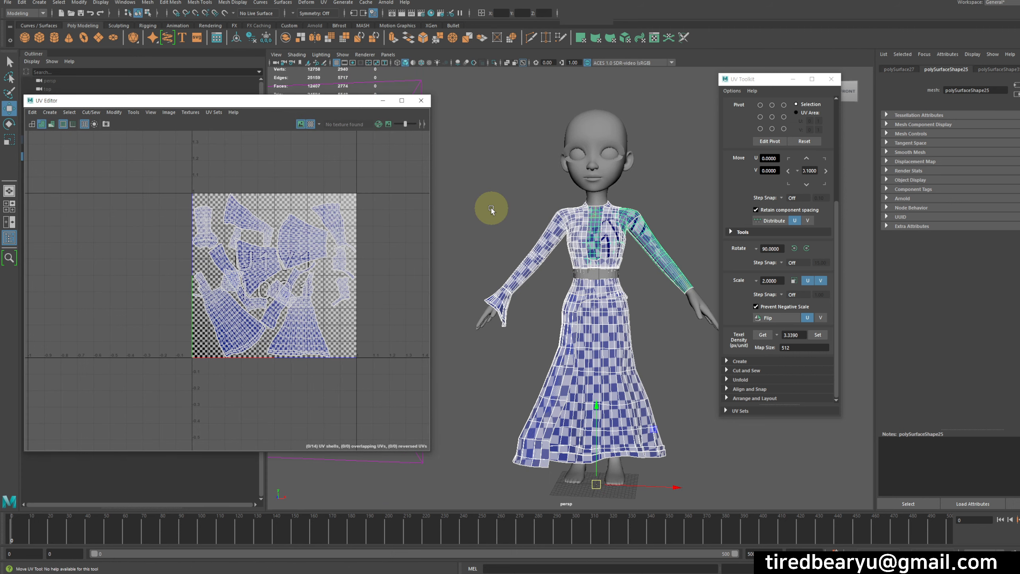